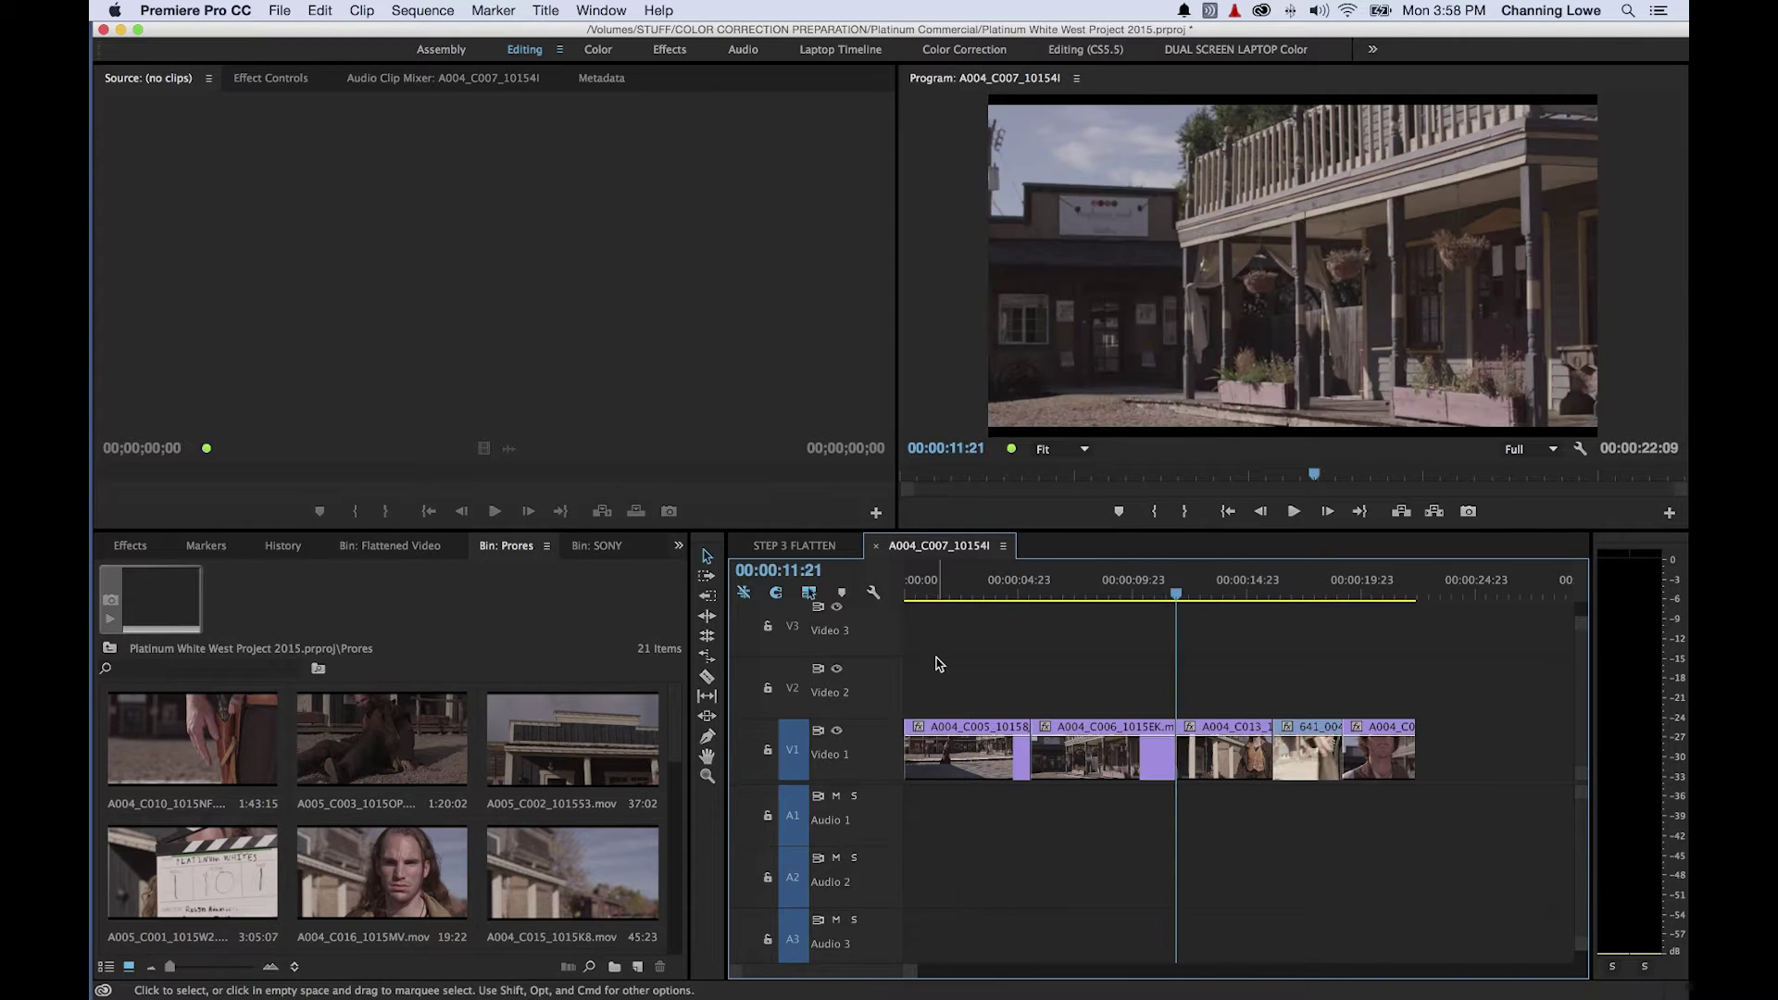
- Play the sequence fast in reverse and forward, then rewind it to the start at 00:00:00:00
key("j")
key("j")
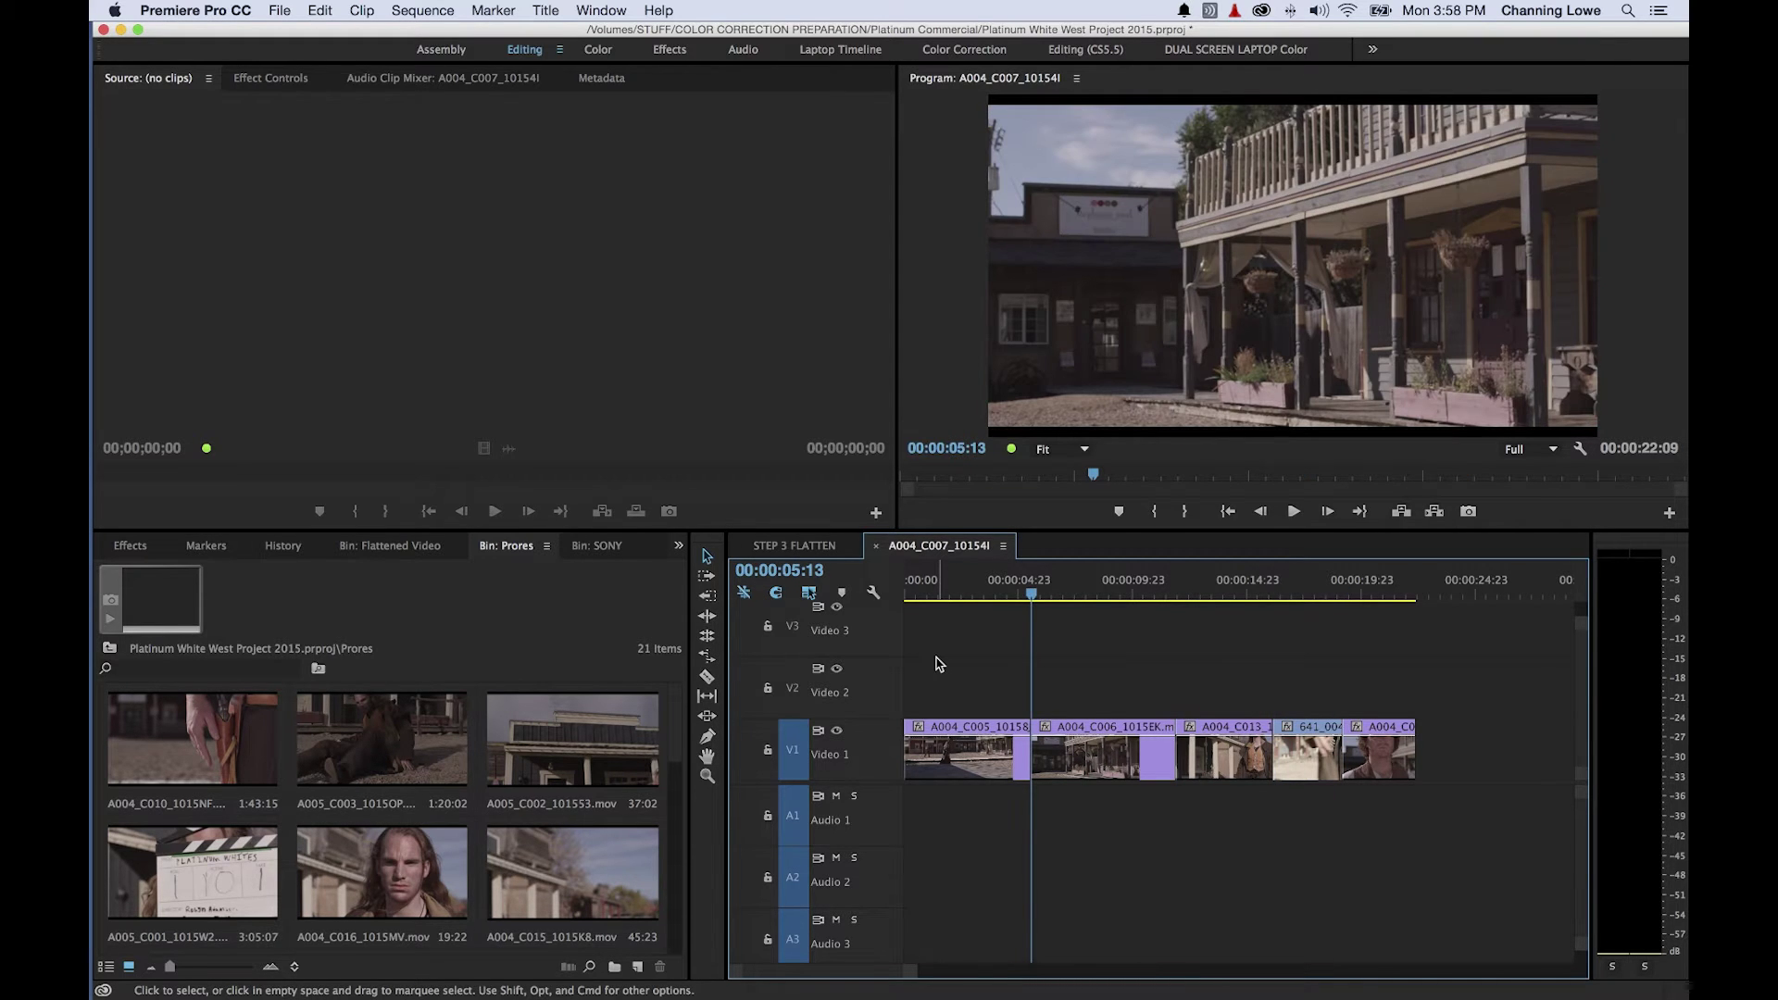
key("l")
key("l")
key("l")
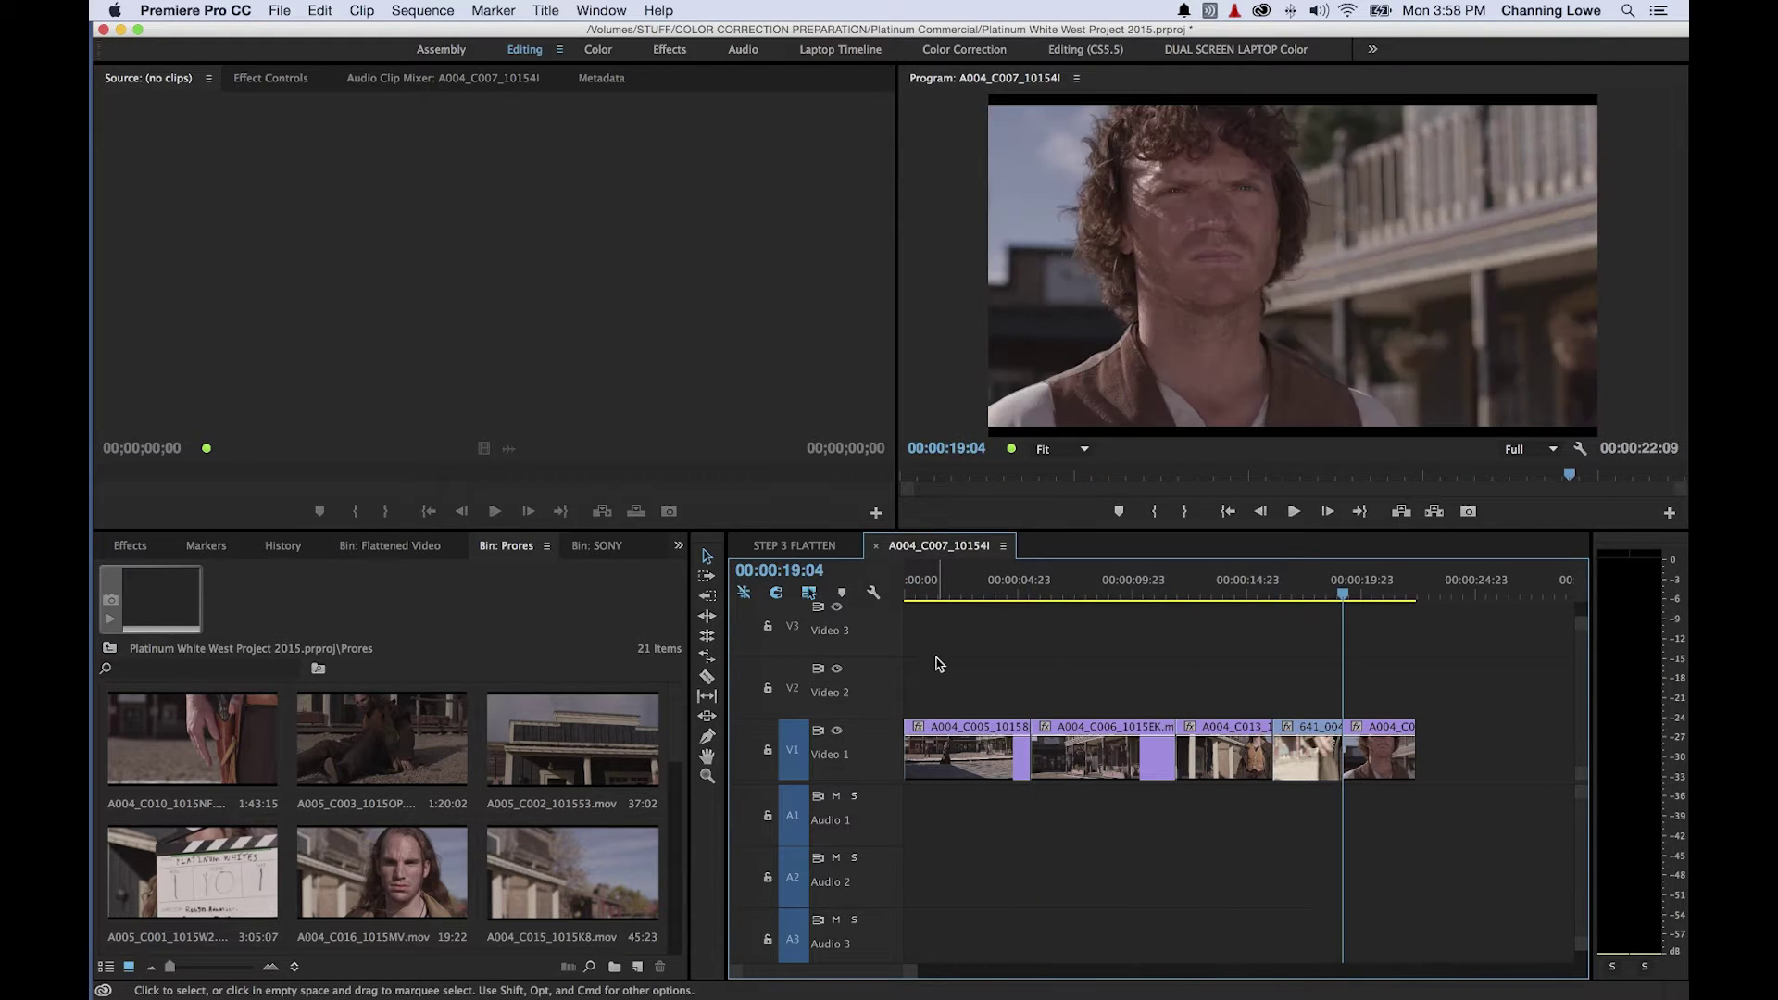
key("j")
key("j")
key("j")
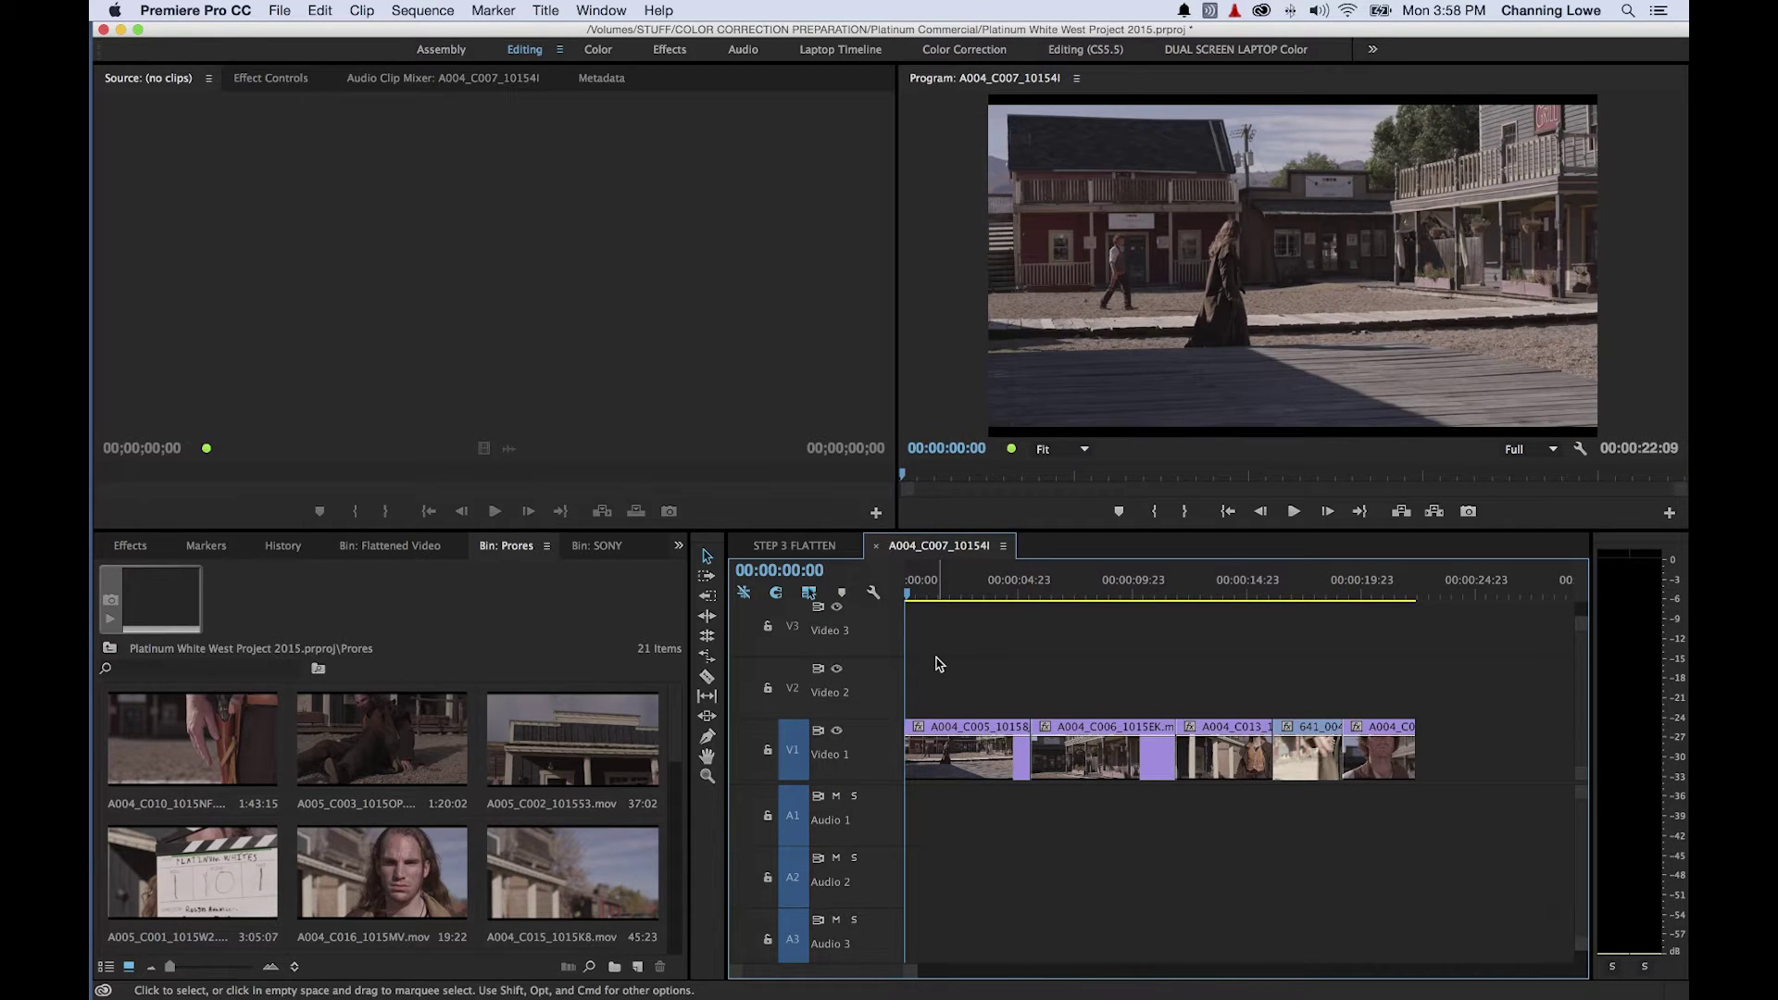
- Move the playhead to the cut between the first two clips, open trim mode there, then leave it and deselect the cut
key("Down")
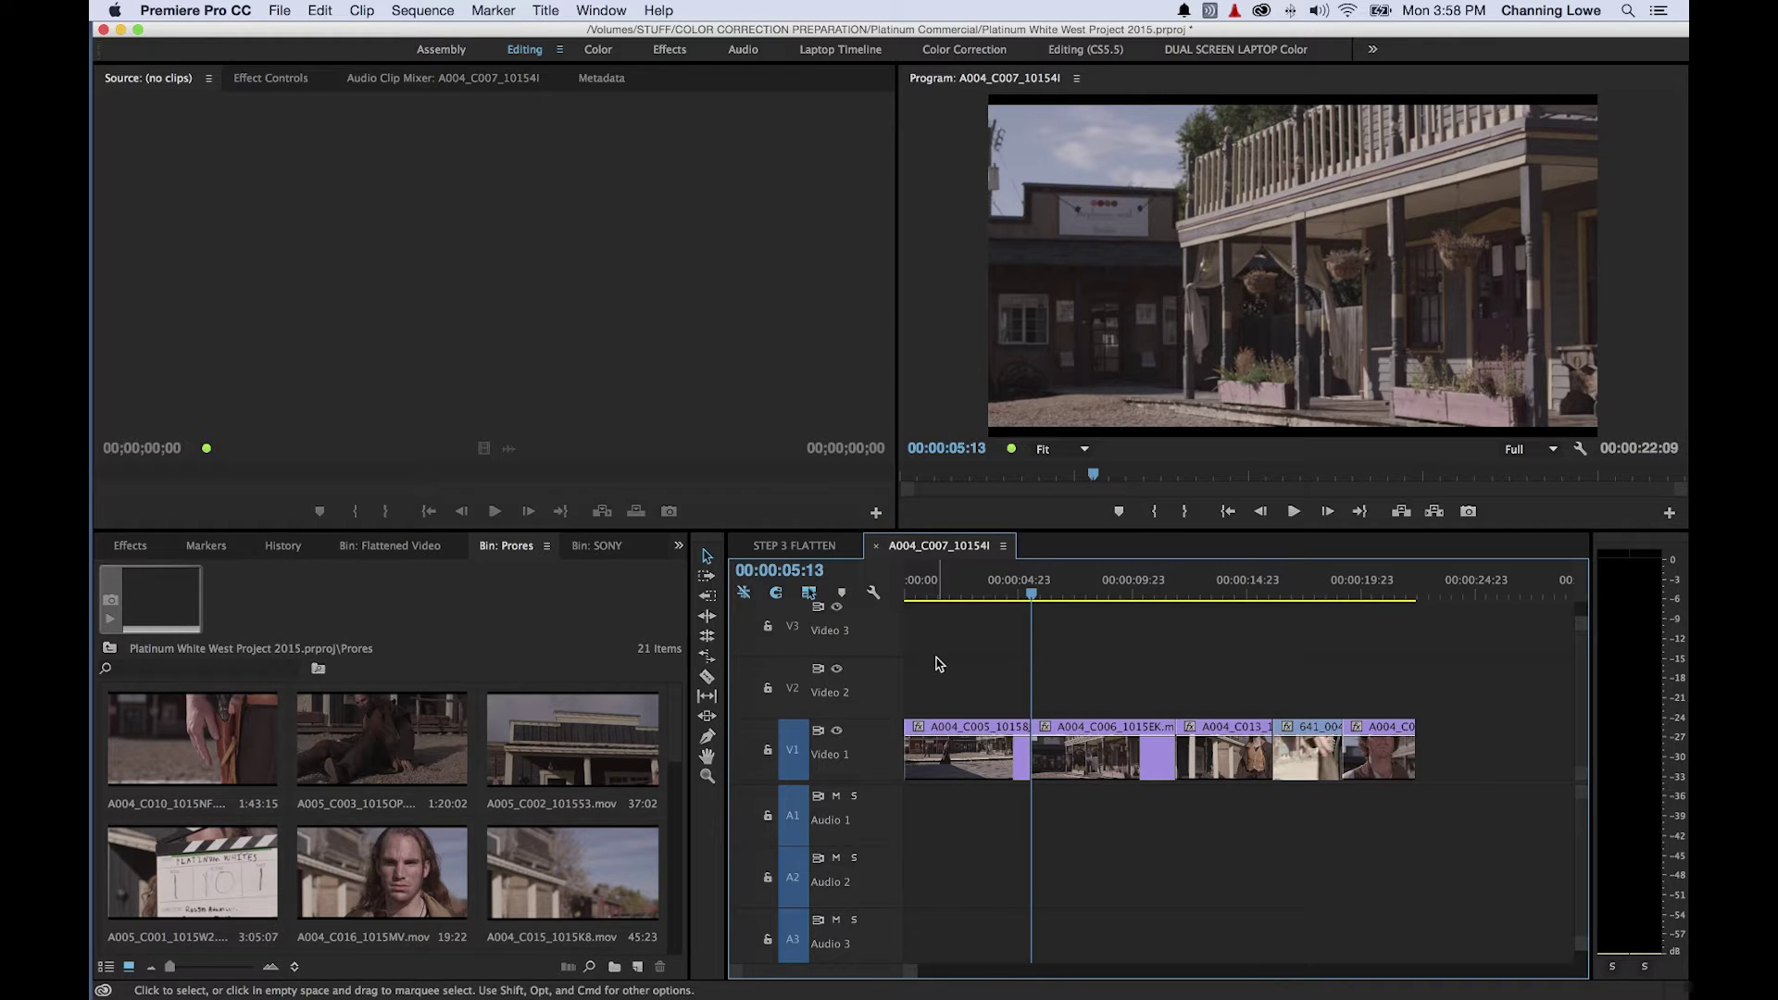
key("t")
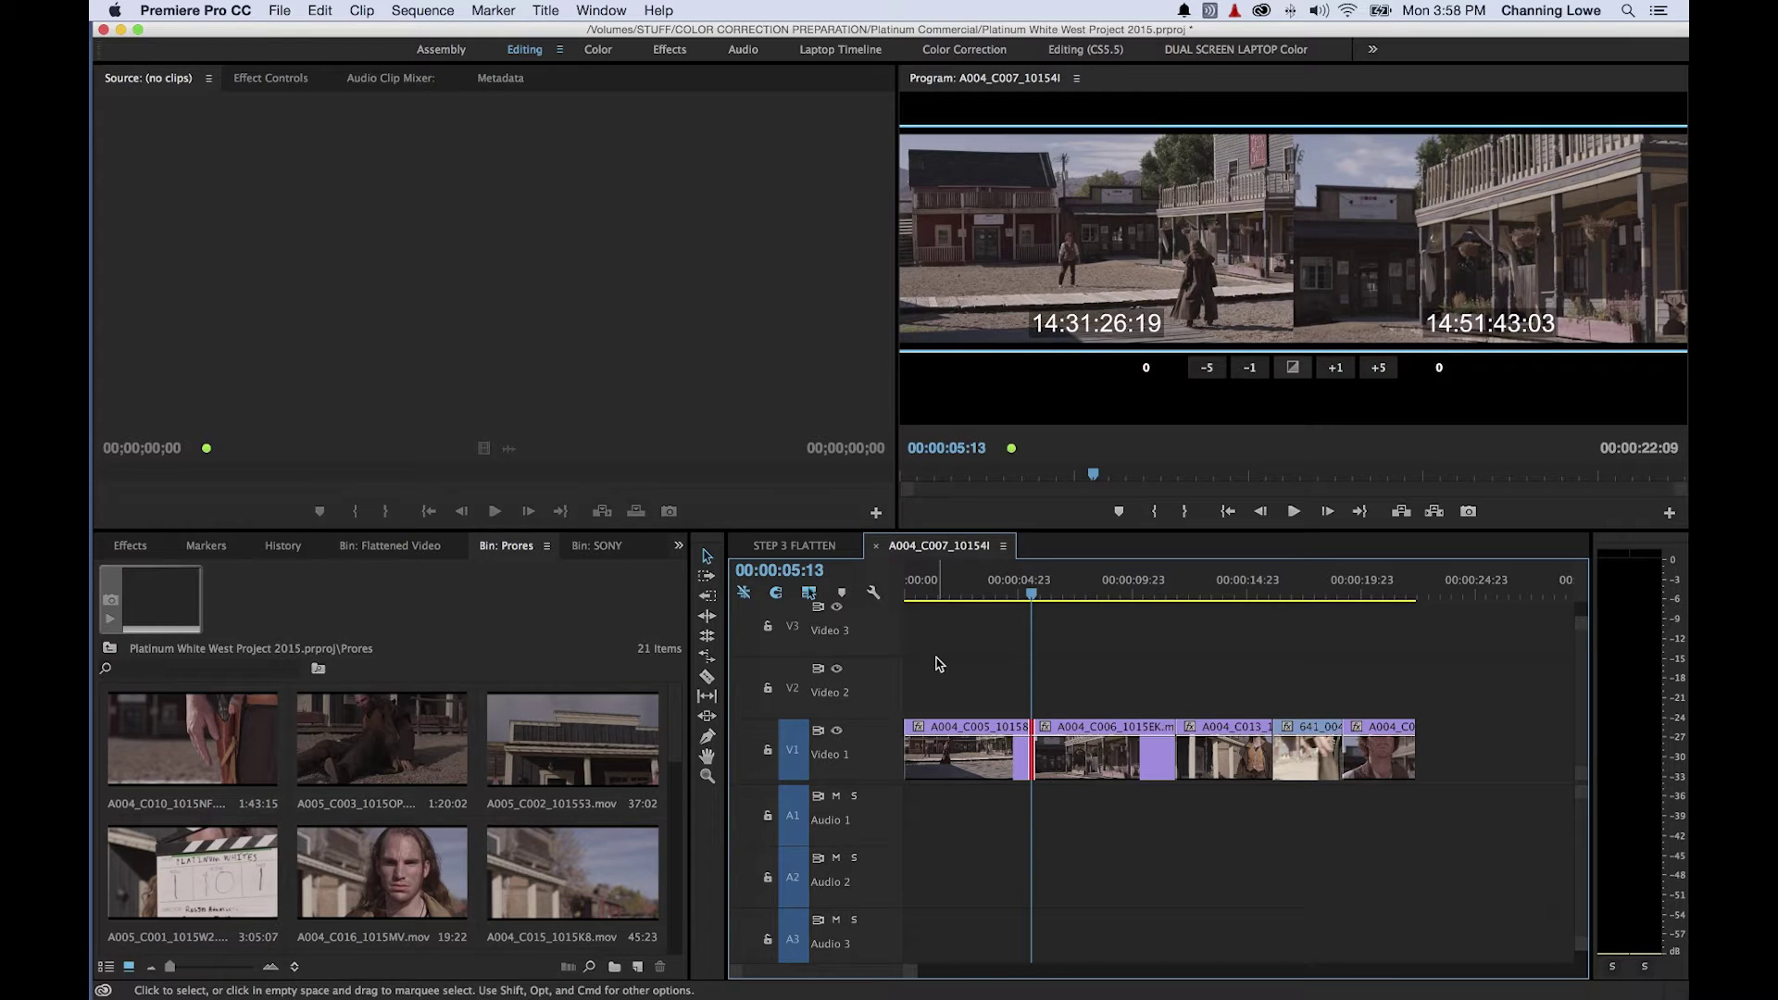
key("Escape")
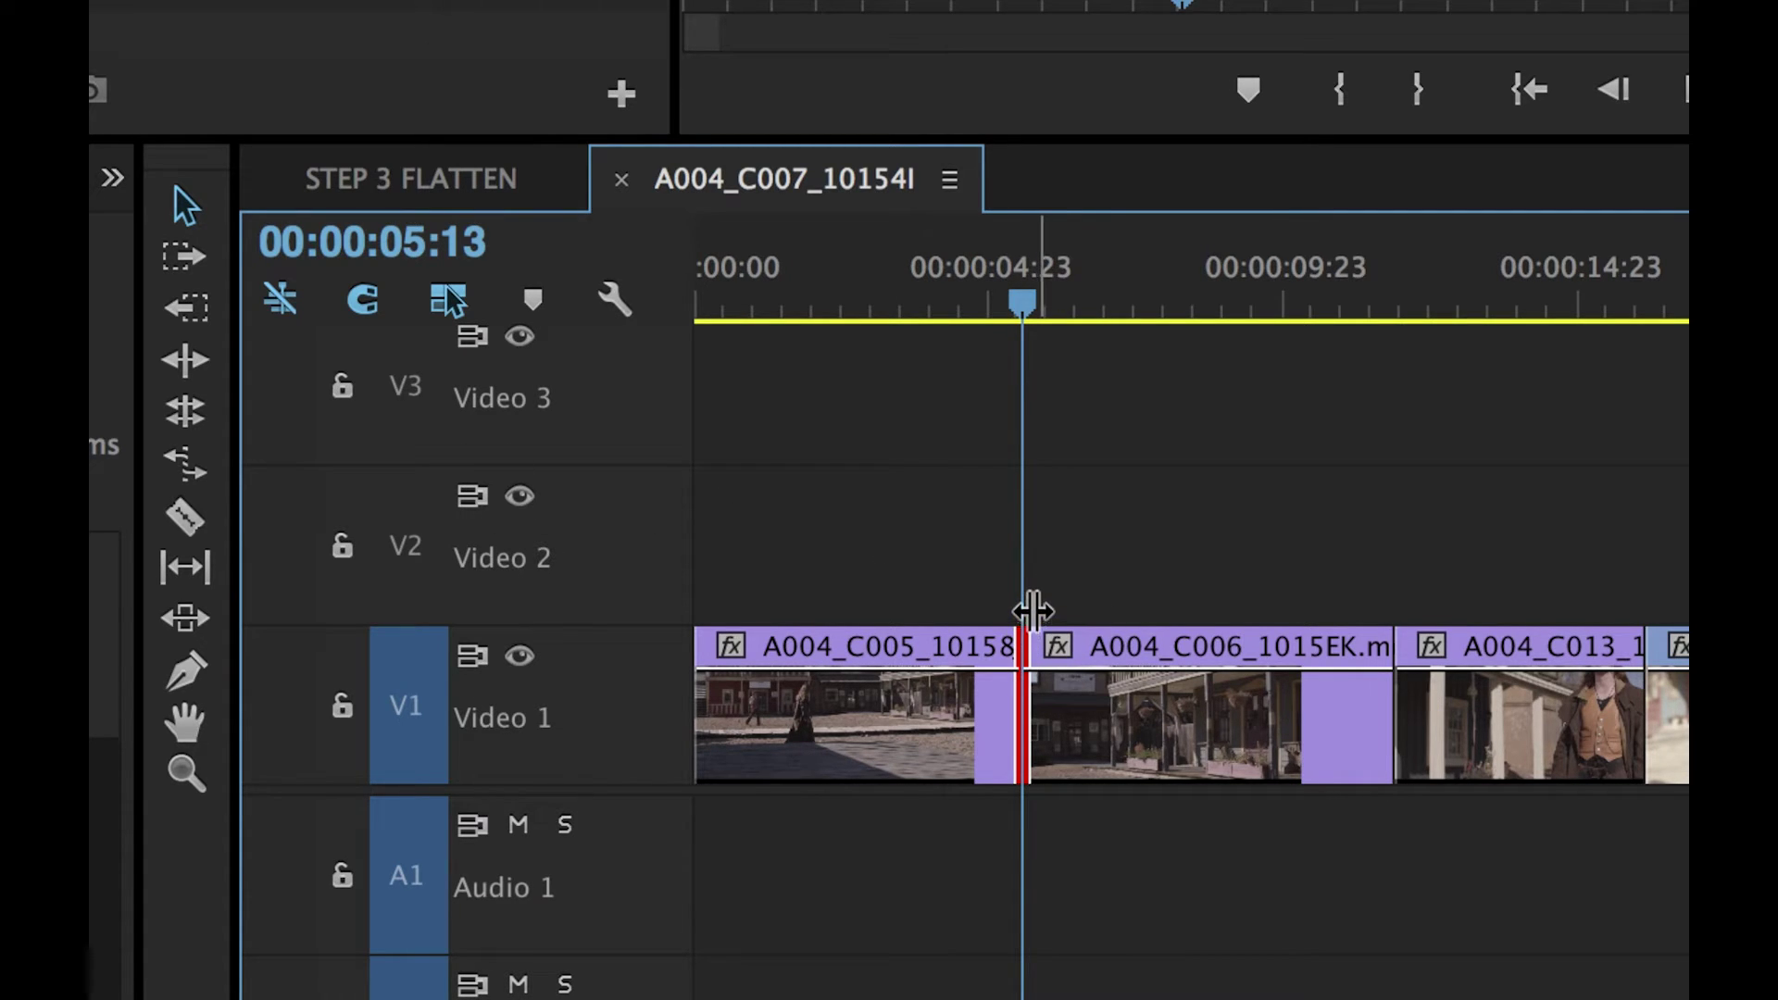
left_click(1065, 573)
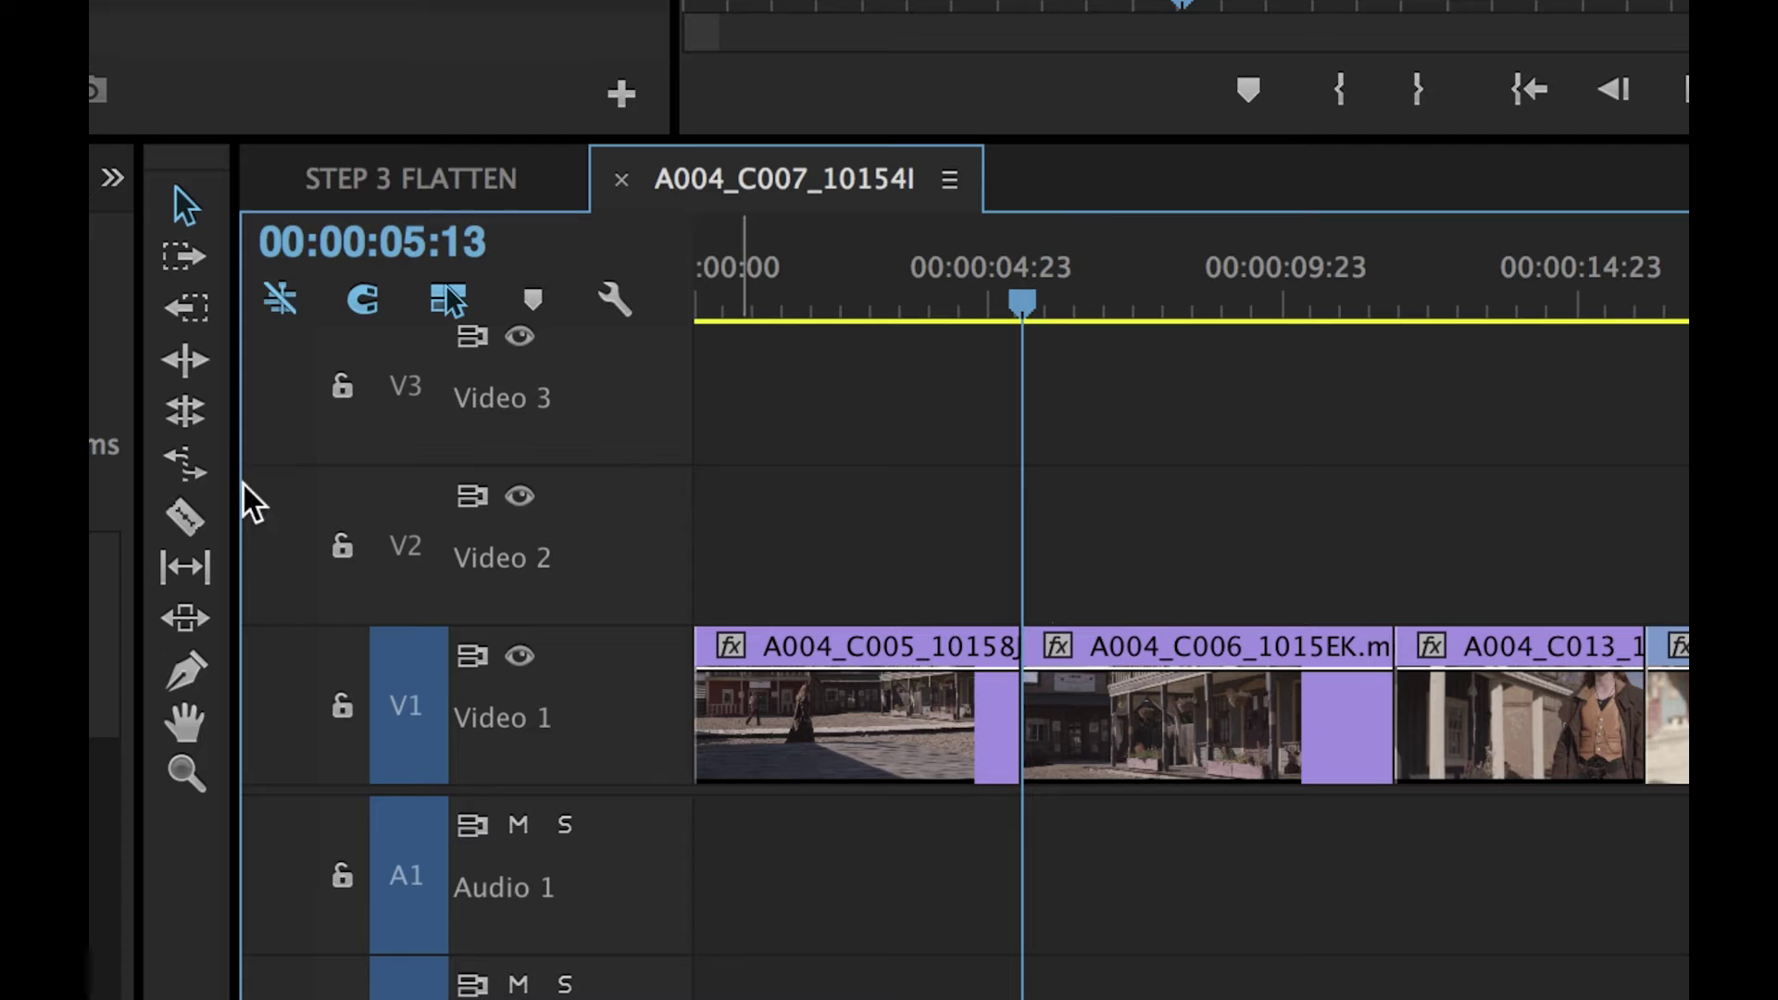
- Select the first cut with the Rolling Edit tool, then each side of it separately with the Ripple Edit tool
left_click(192, 422)
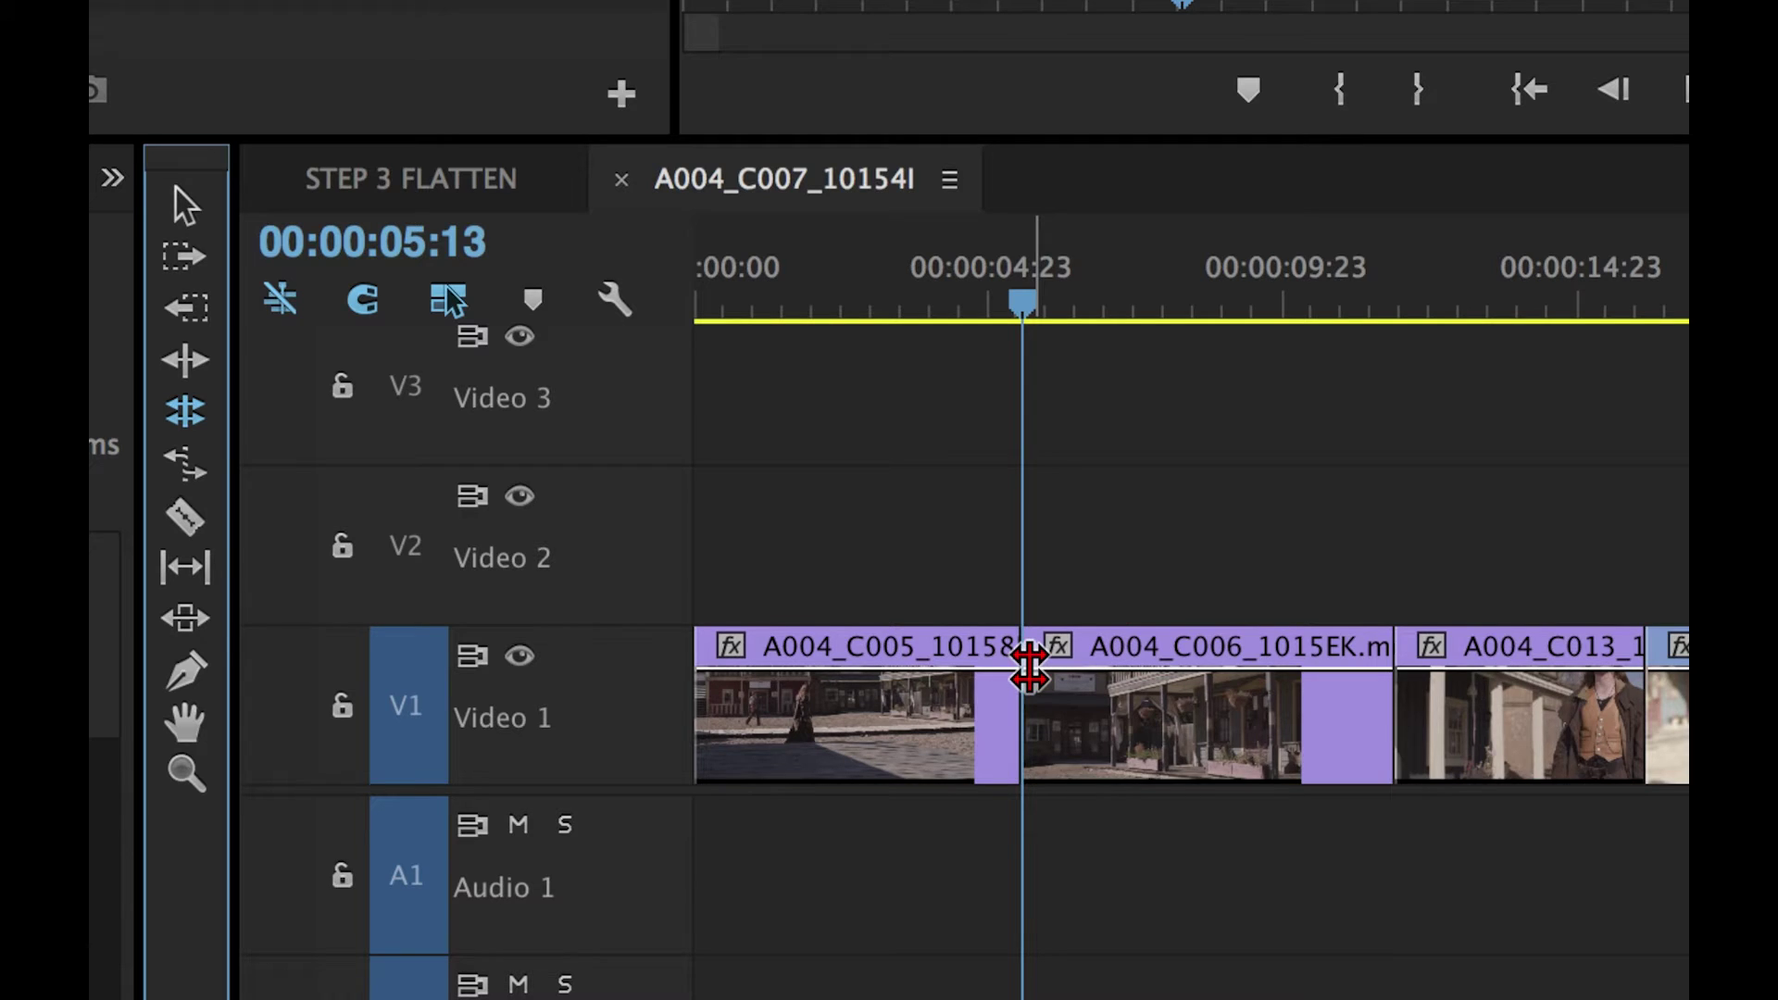
left_click(1028, 665)
scroll(1277, 639, "right", 1)
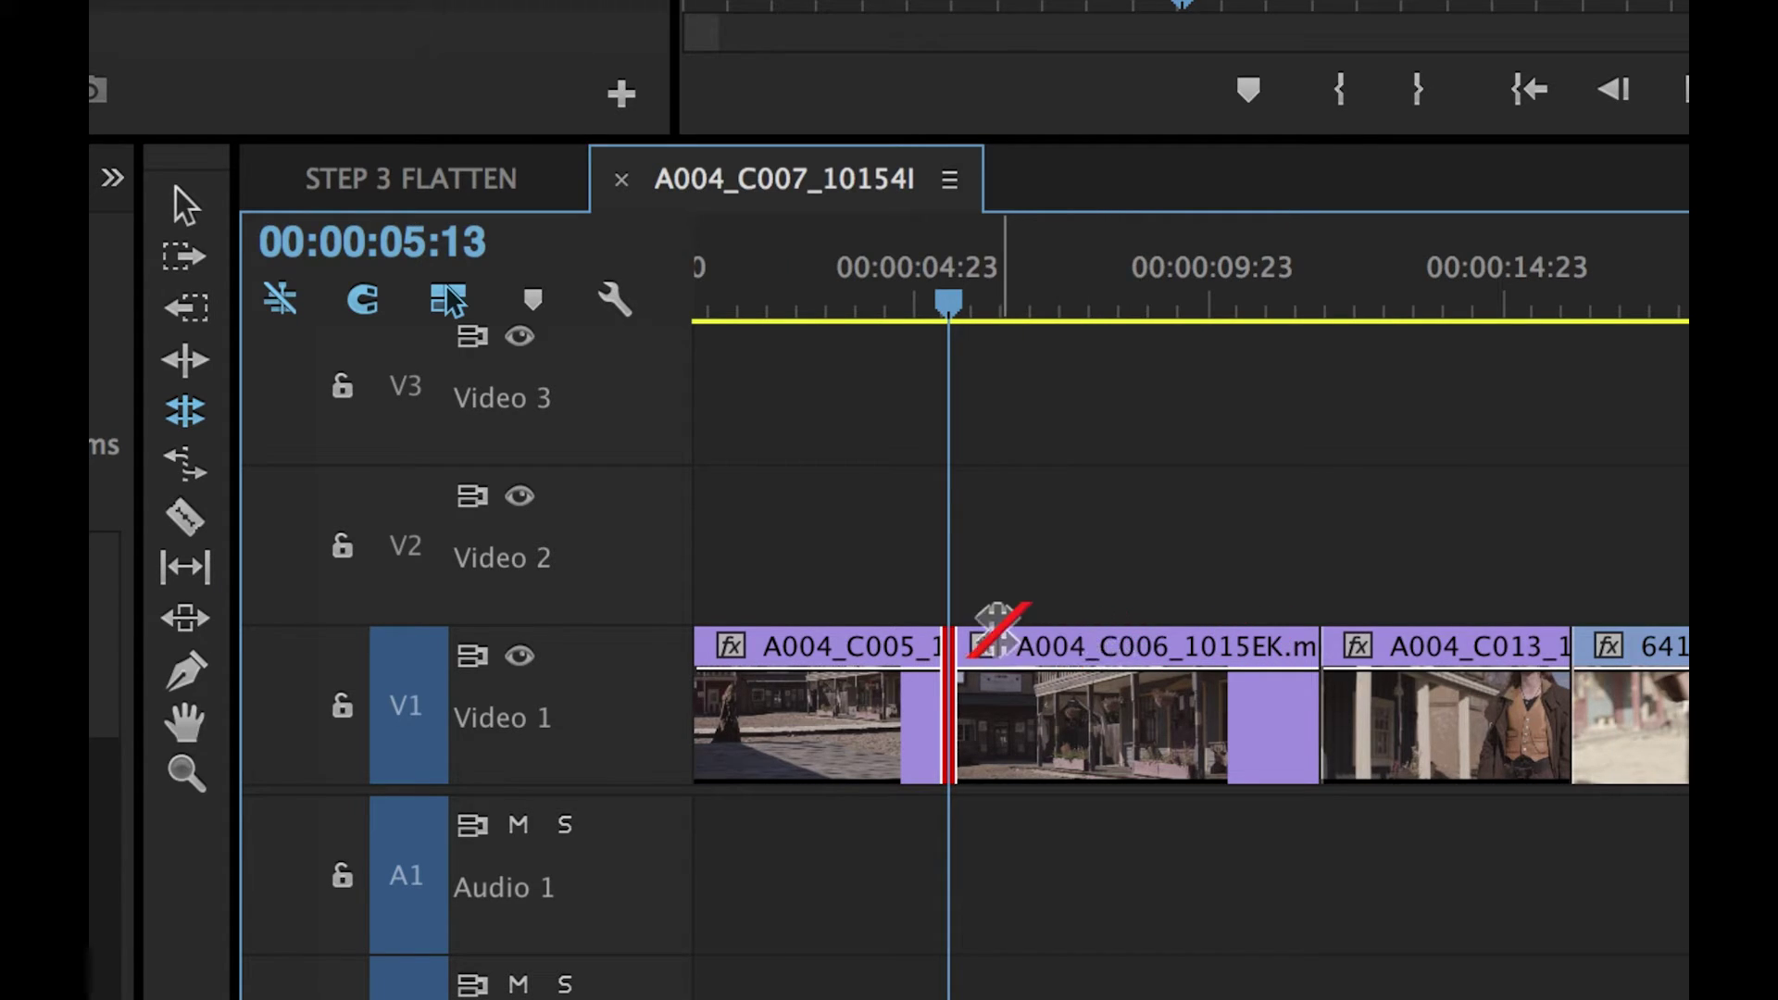
left_click(183, 369)
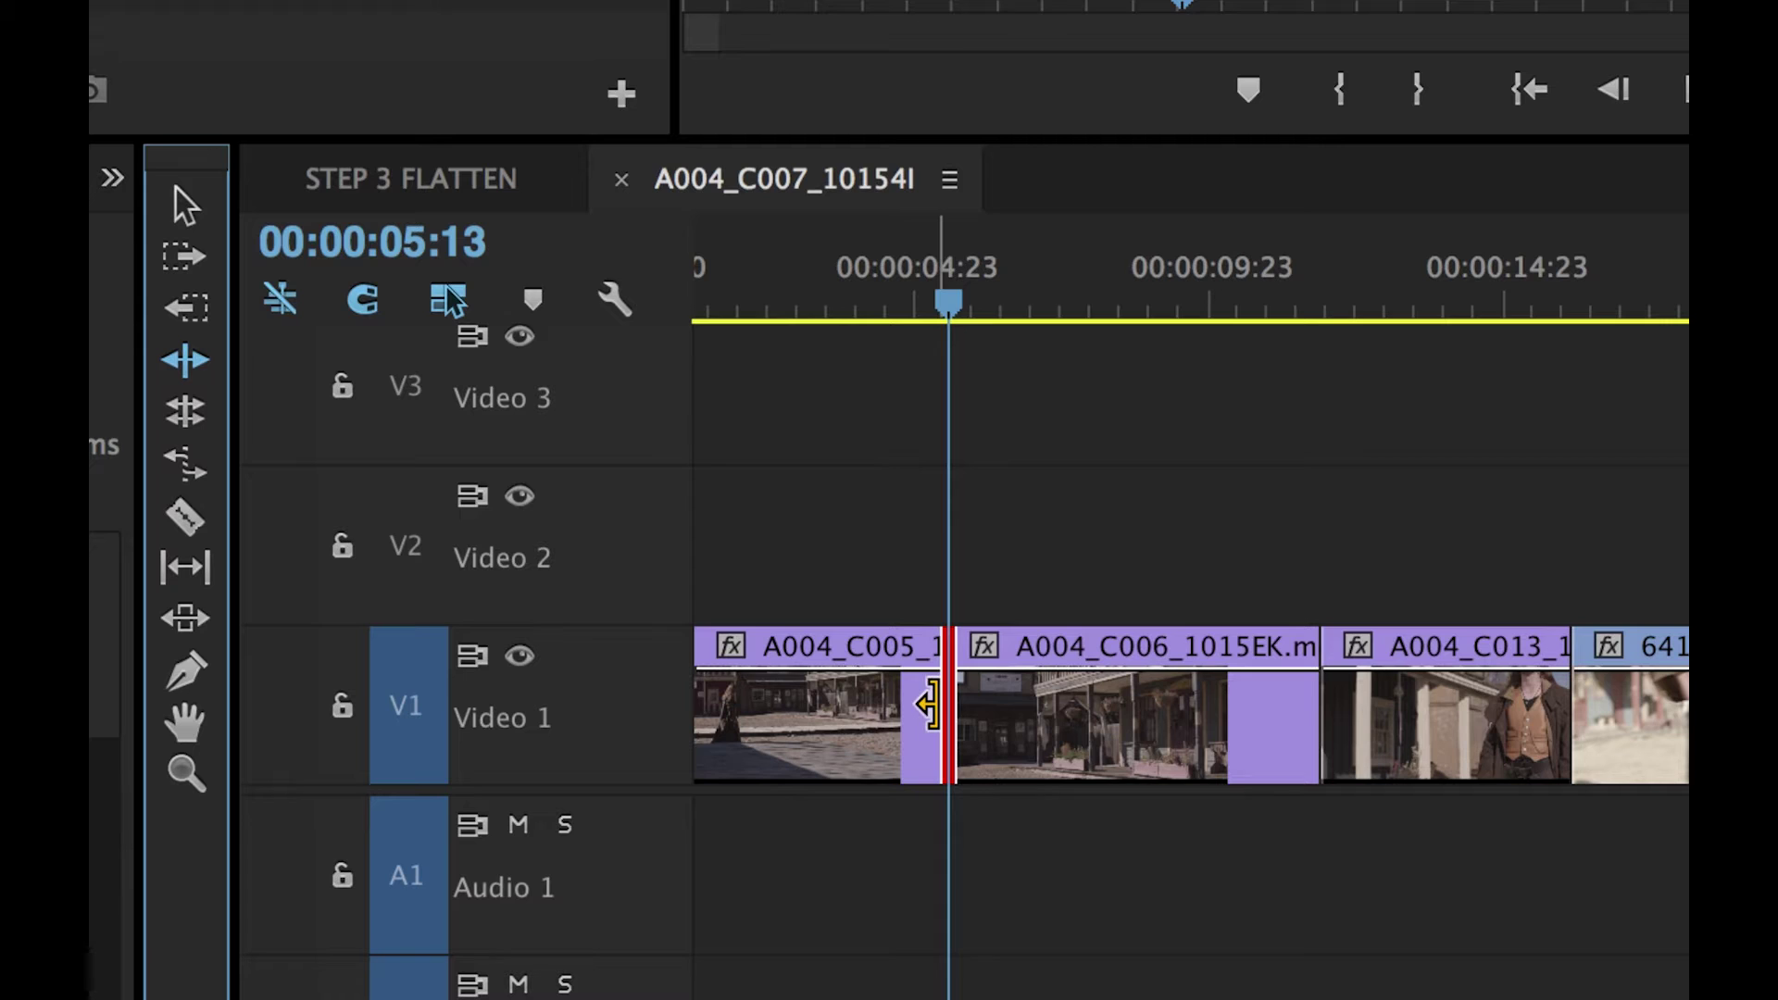
left_click(927, 705)
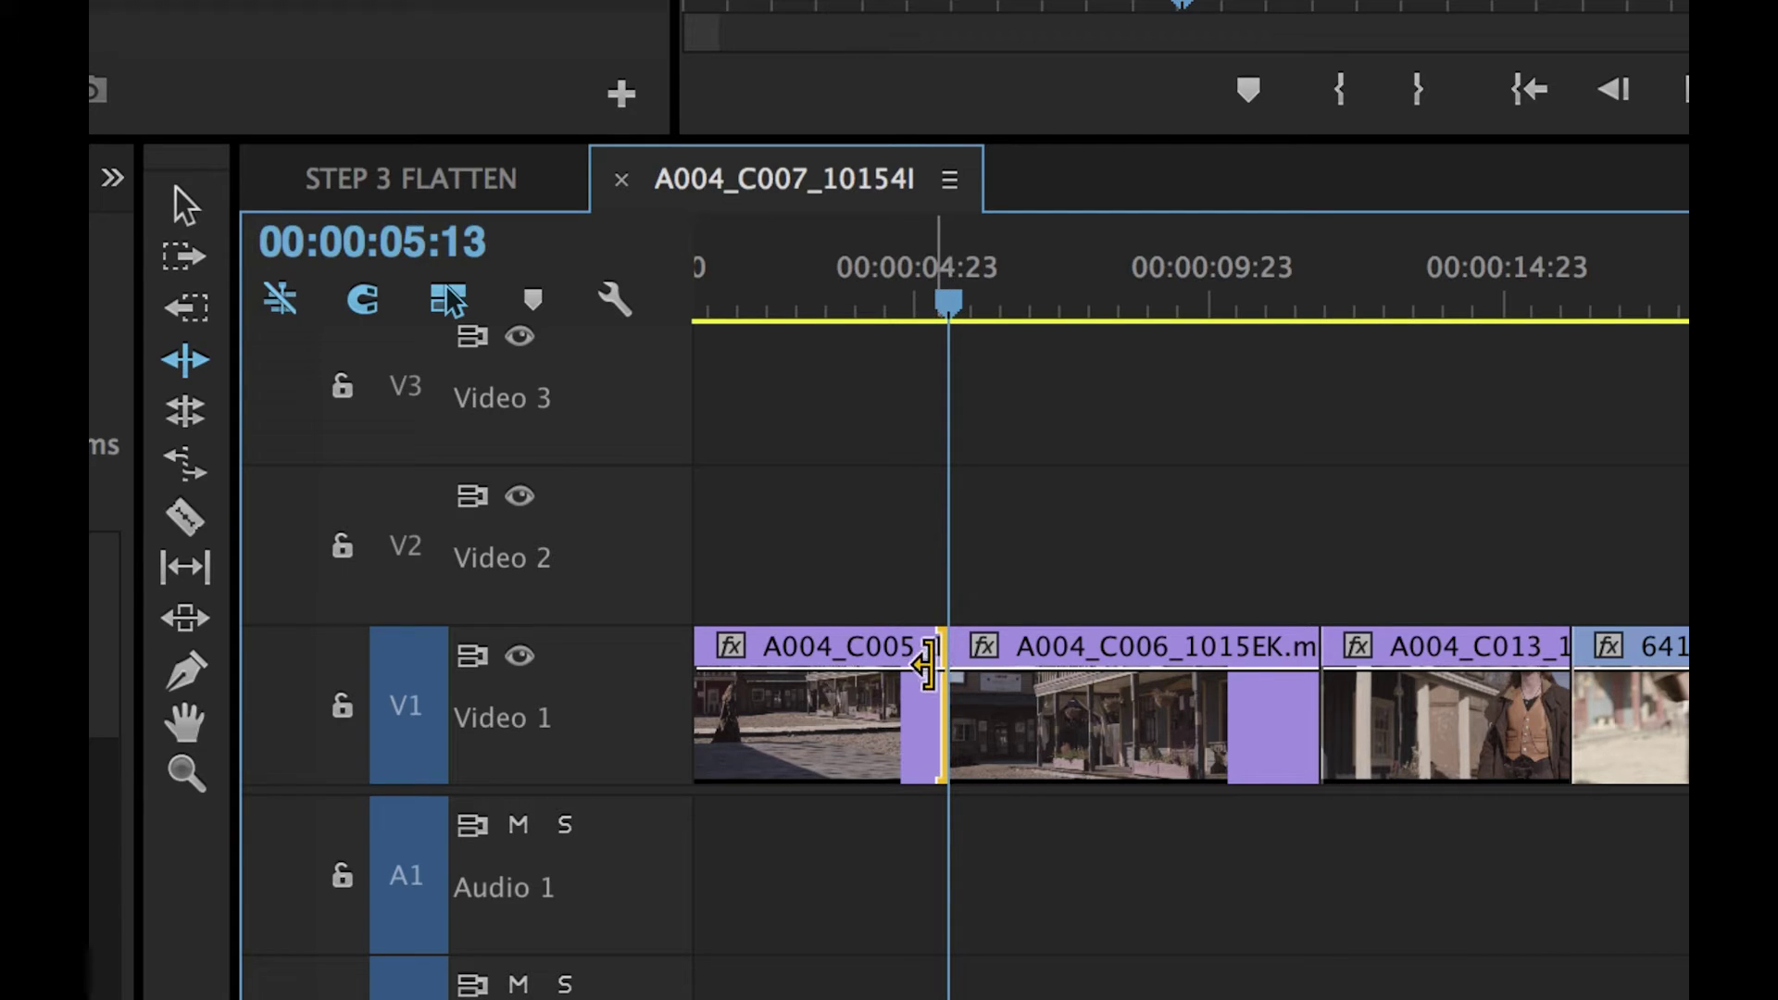
left_click_drag(927, 667, 982, 715)
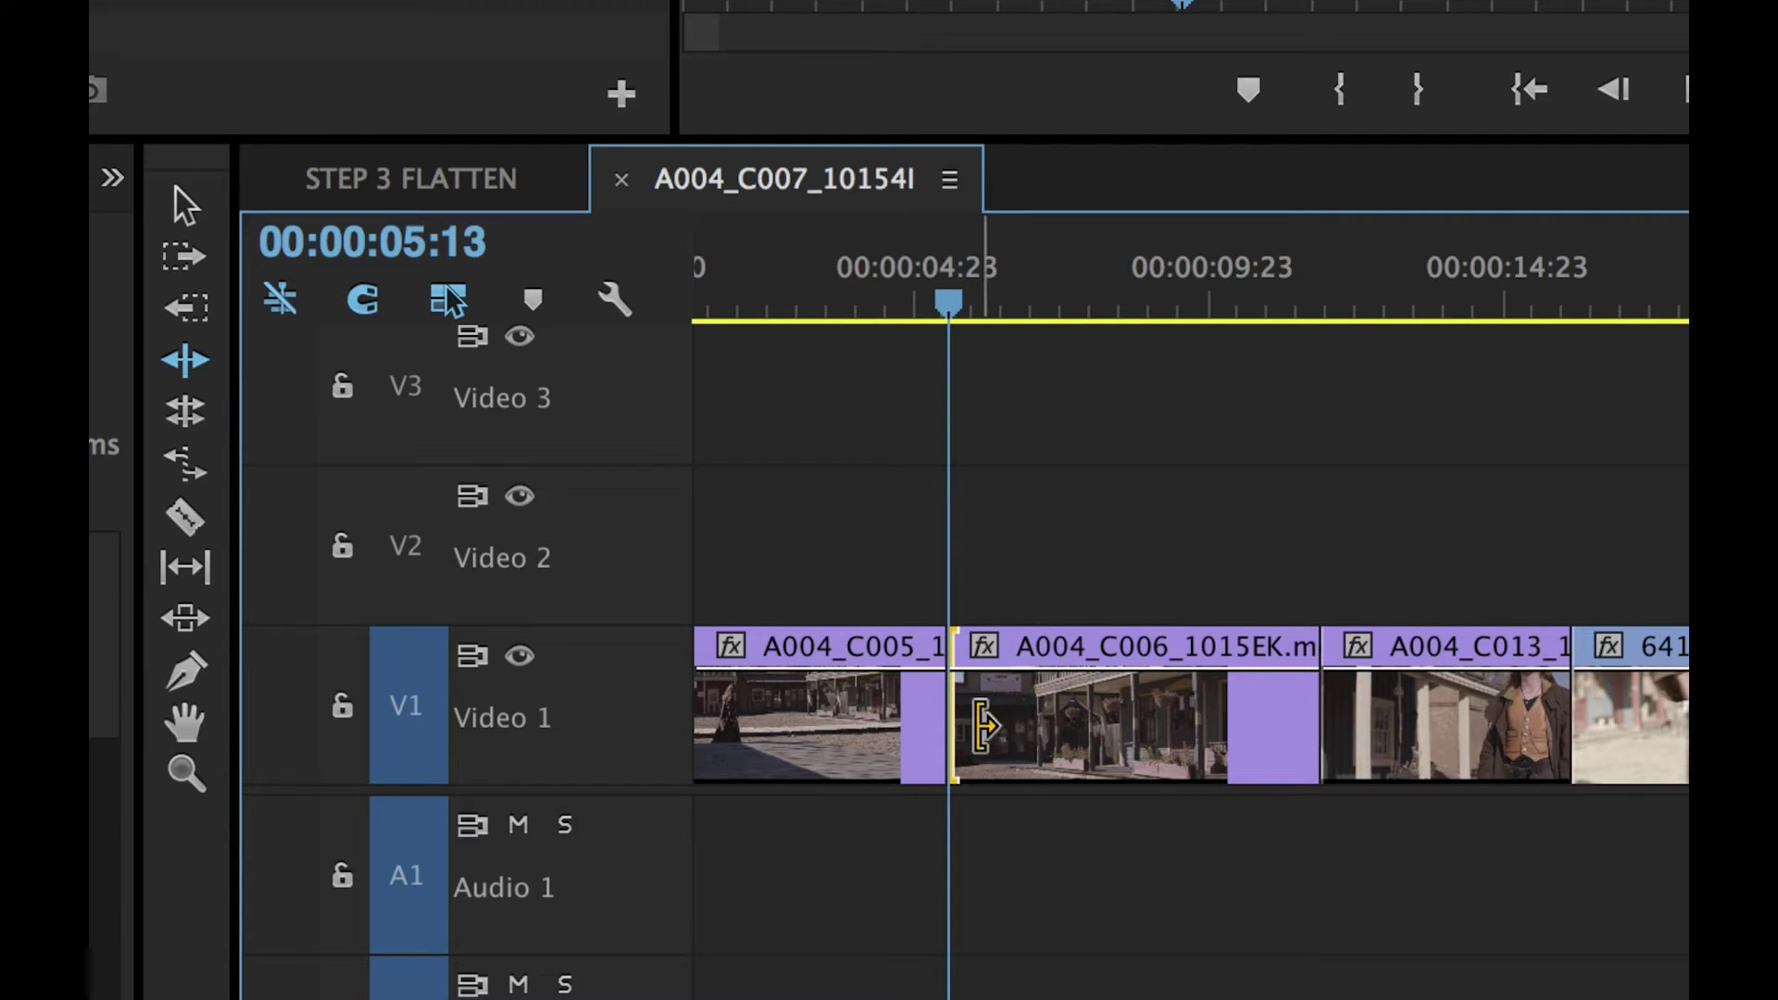
- Alternate between Rolling Edit and Ripple Edit selections on the first cut, then return to the Selection tool
key("n")
left_click(947, 665)
key("b")
left_click(945, 683)
left_click(963, 678)
left_click(926, 678)
left_click(964, 678)
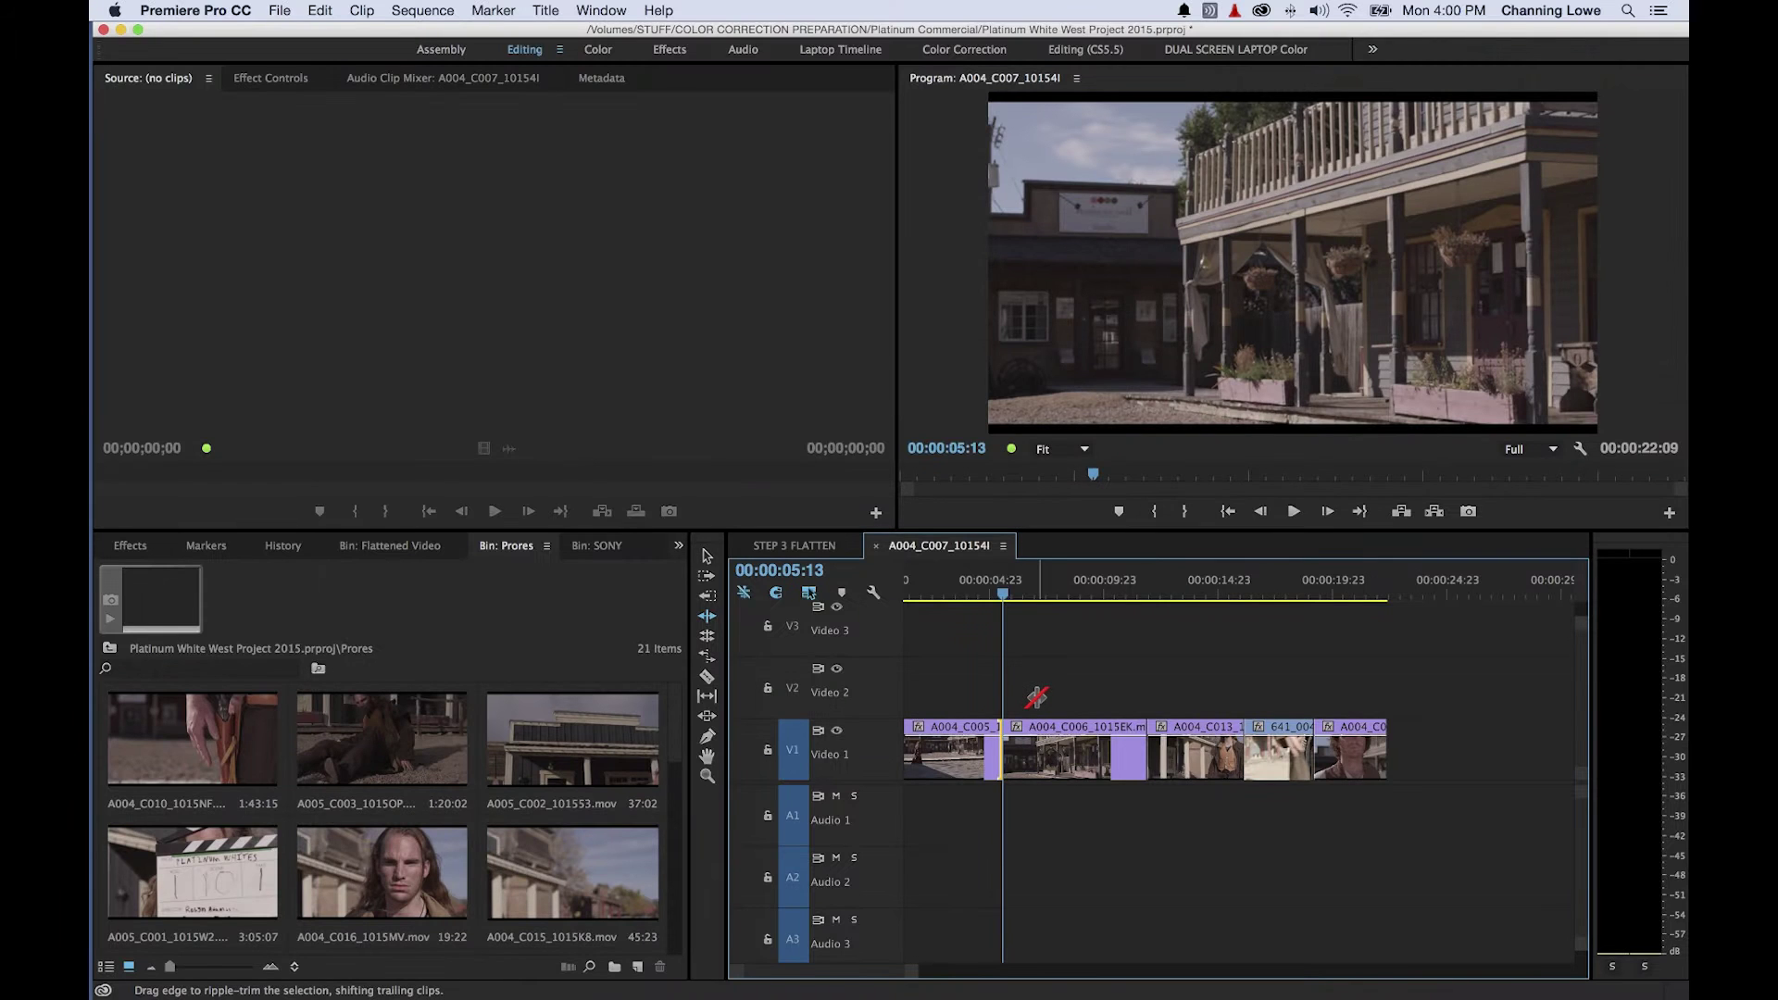
key("v")
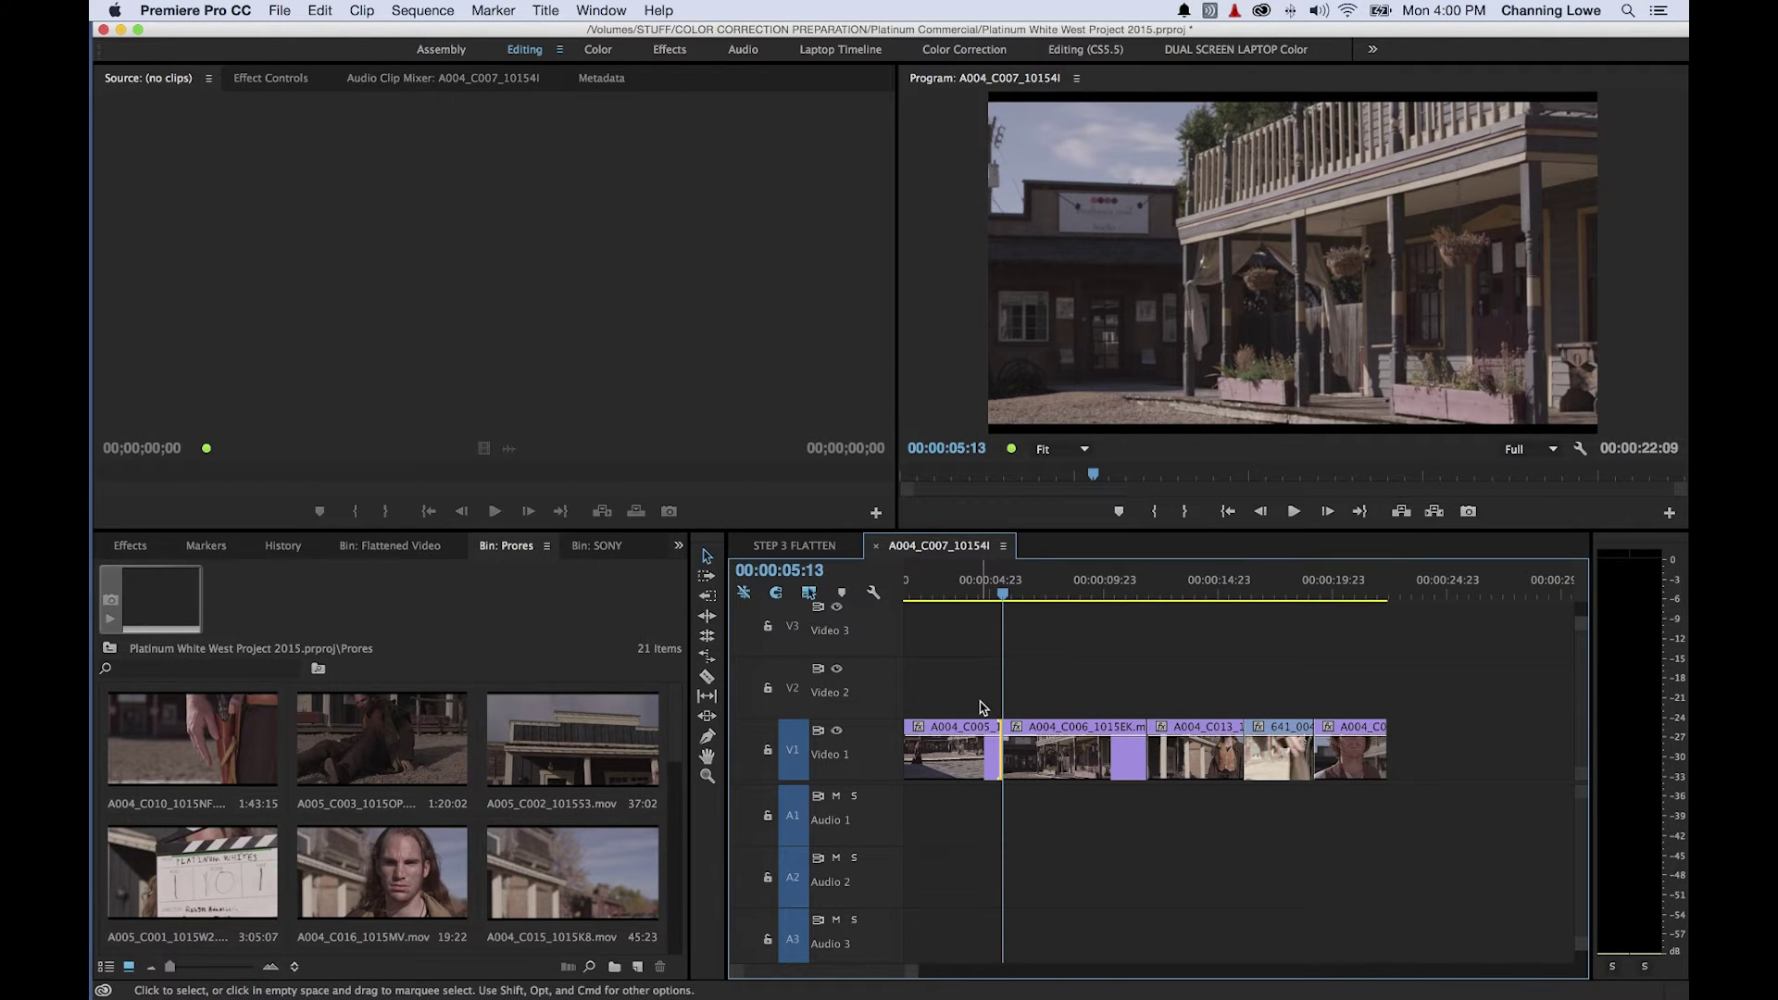
scroll(932, 707, "up", 1)
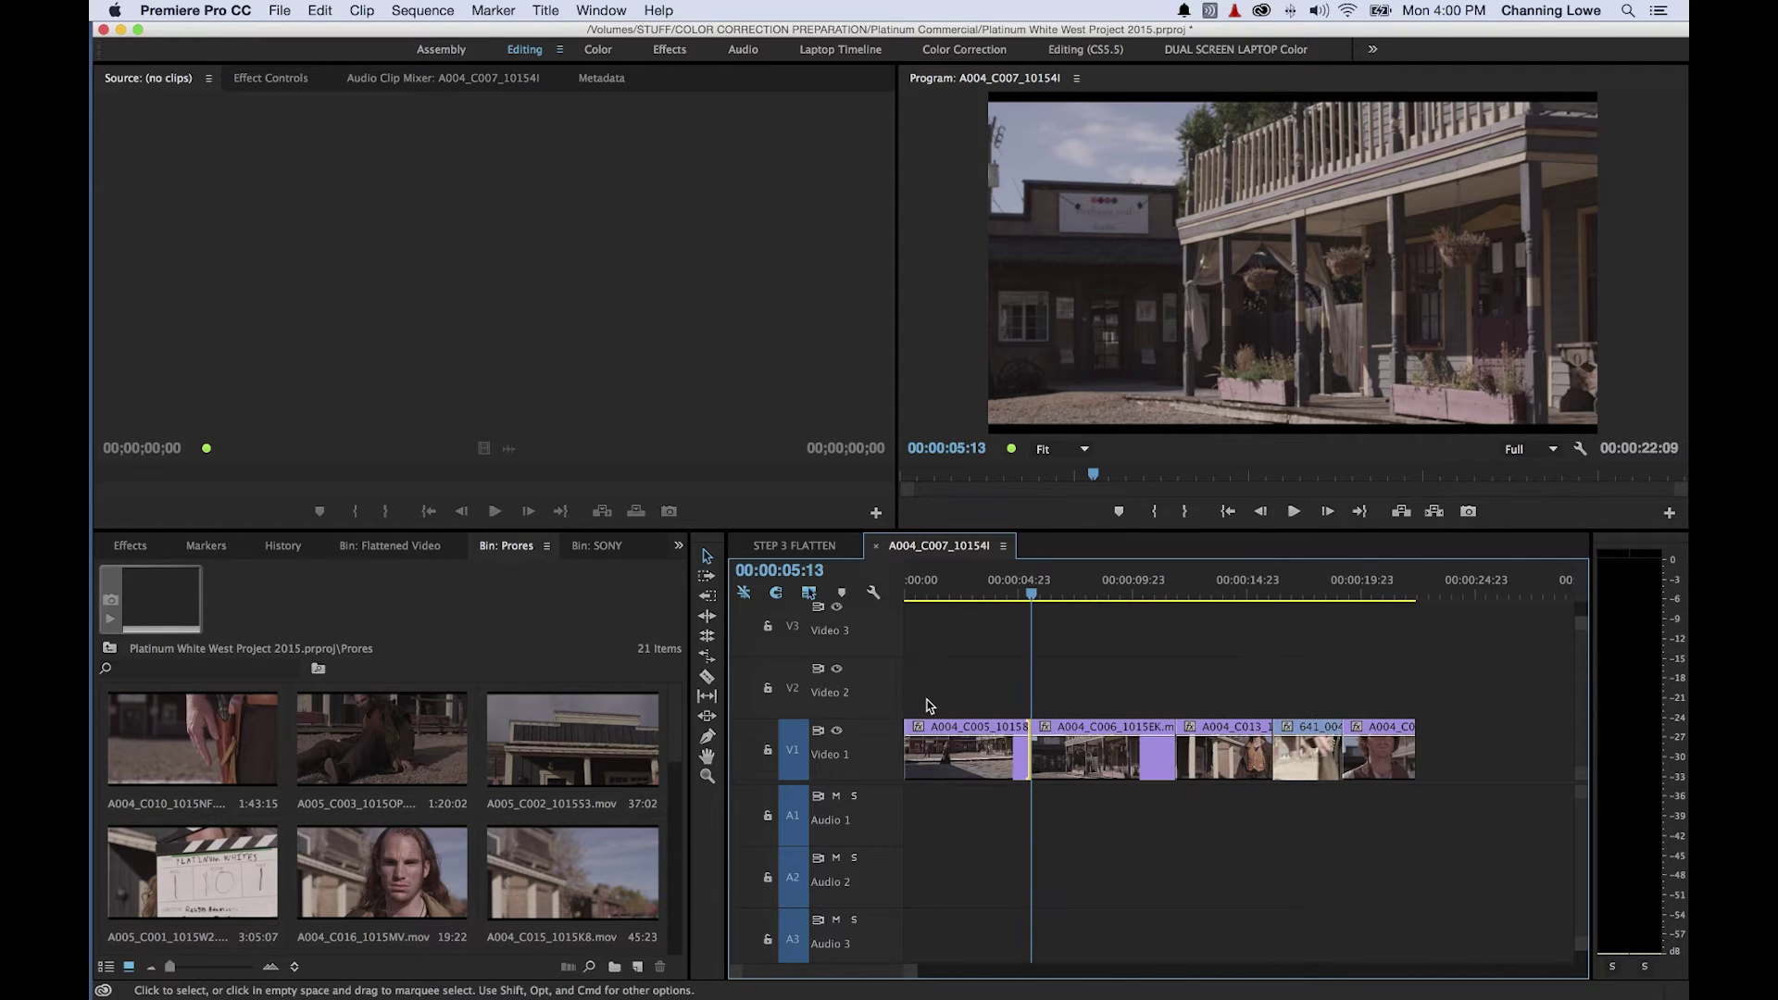
- Roll the cut between the first two clips earlier and later, then extend it to the playhead at 00:00:05:13
left_click(709, 639)
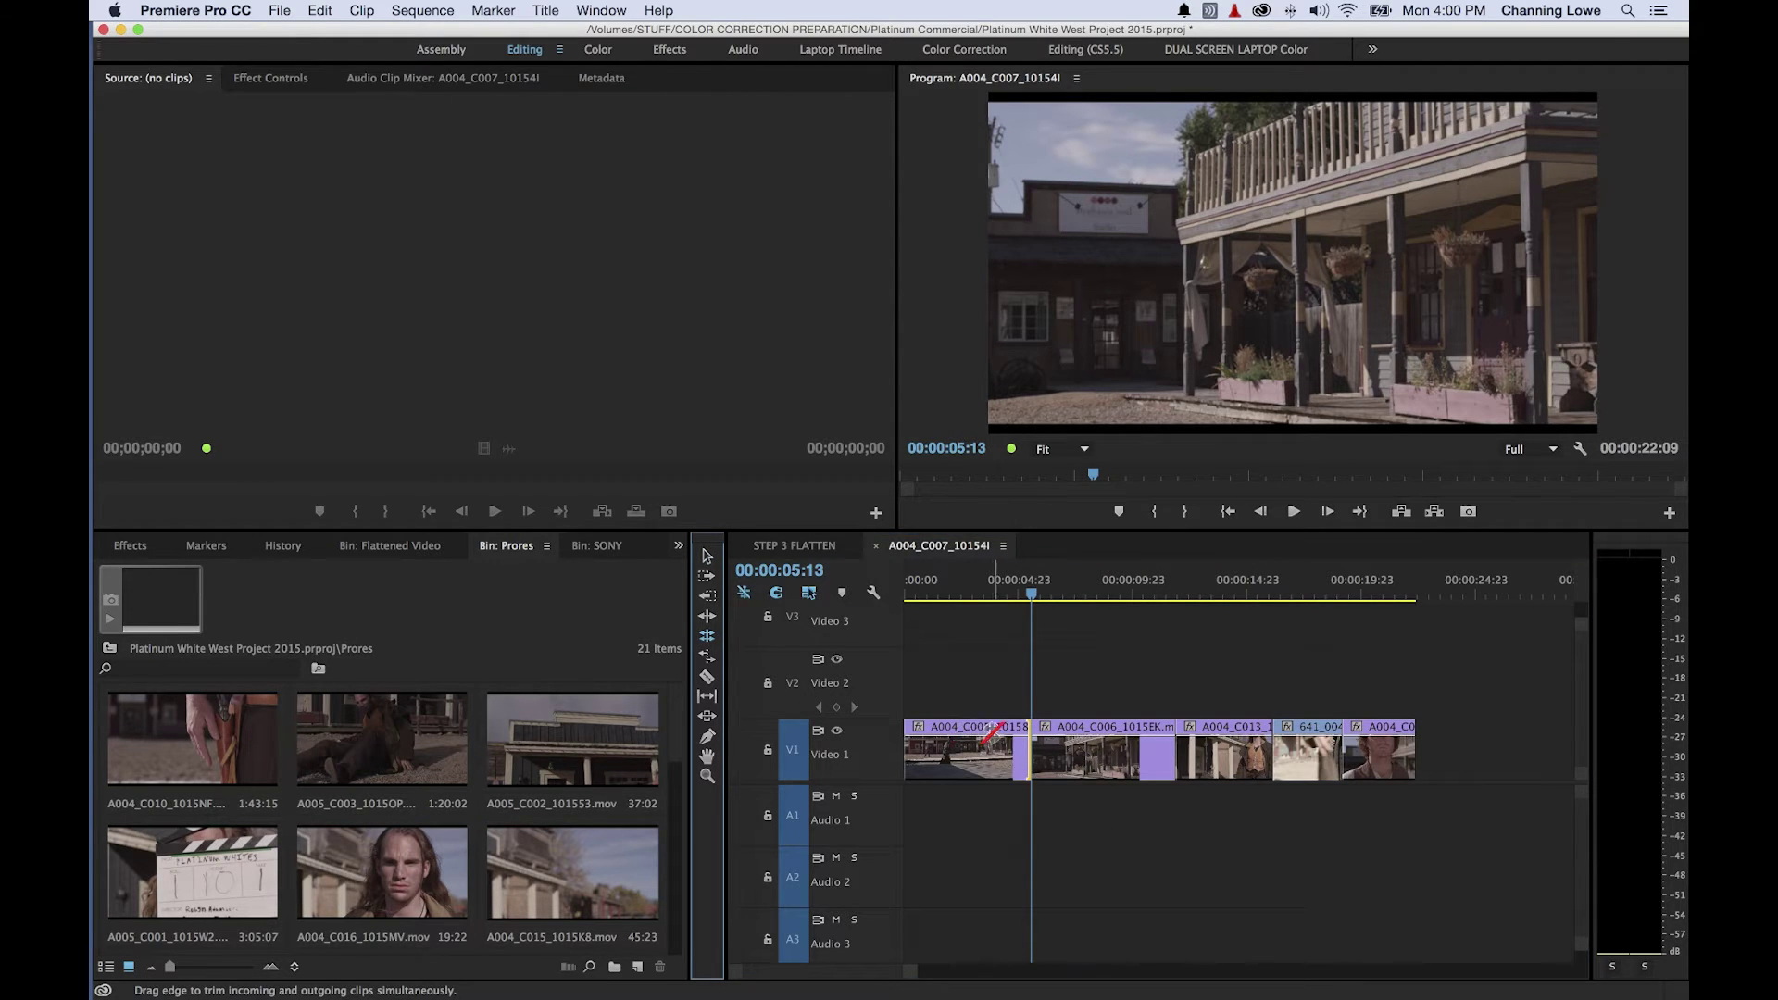
left_click(1026, 741)
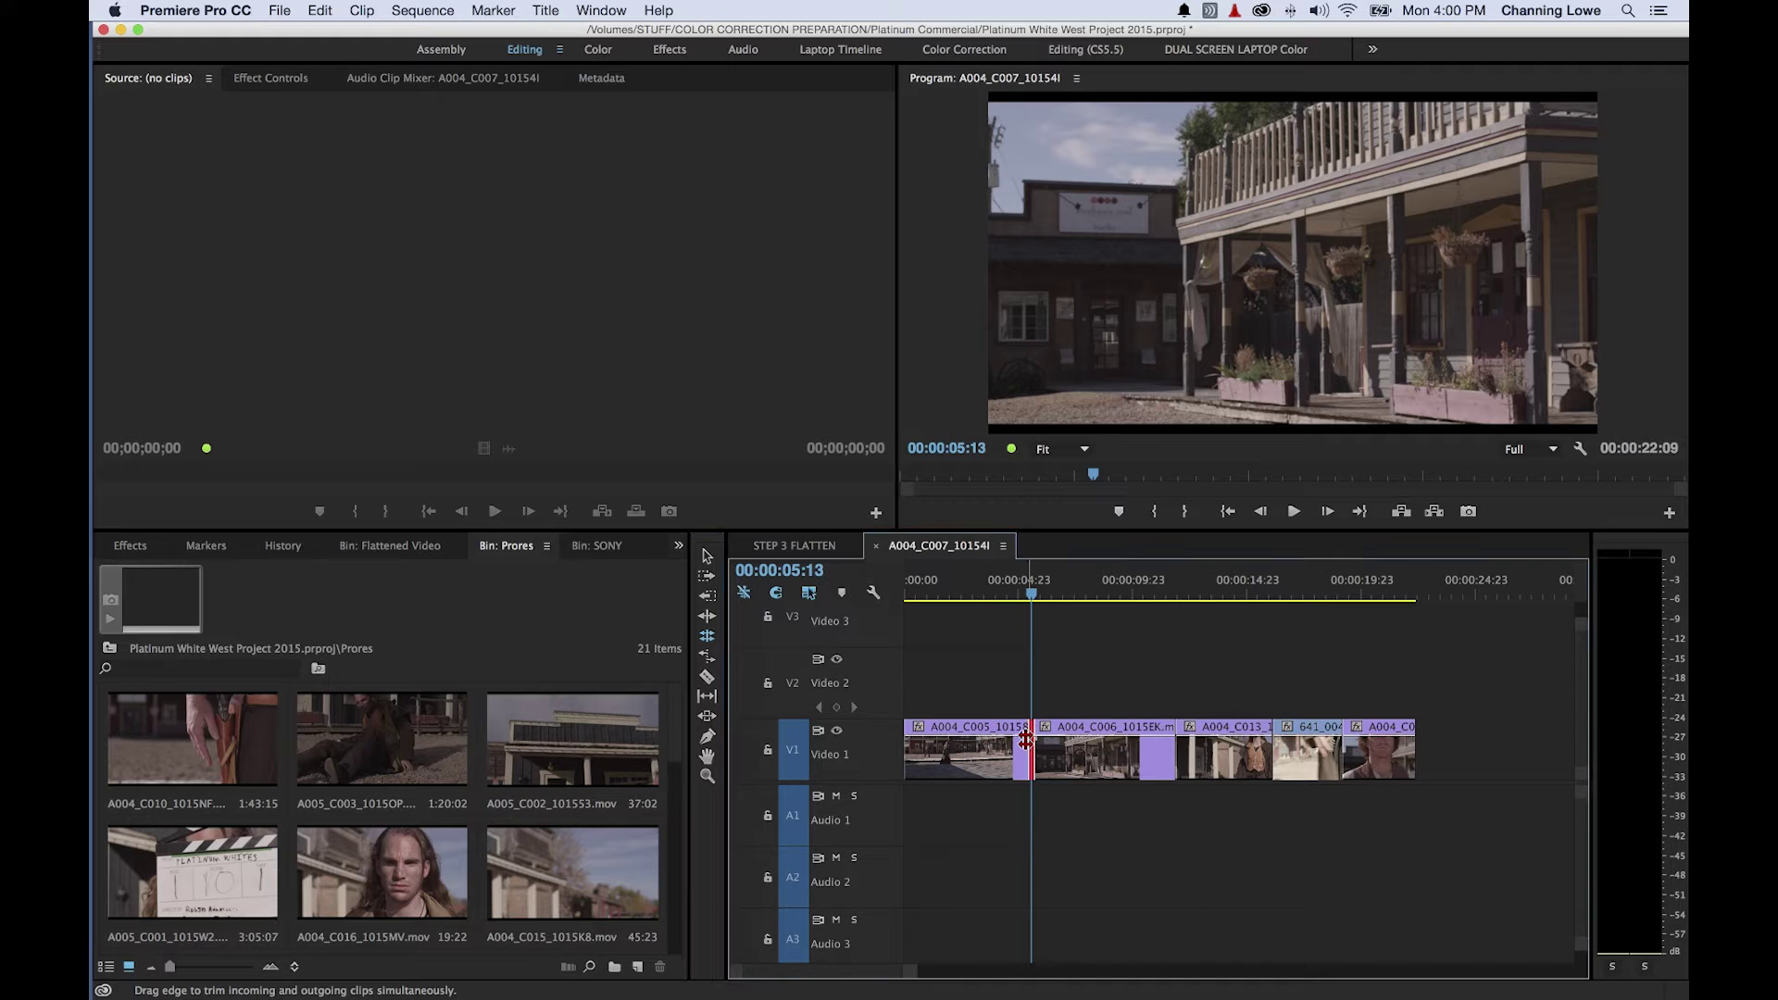
mouse_move(1026, 741)
left_mouse_down()
mouse_move(1061, 741)
mouse_move(1009, 743)
left_mouse_up()
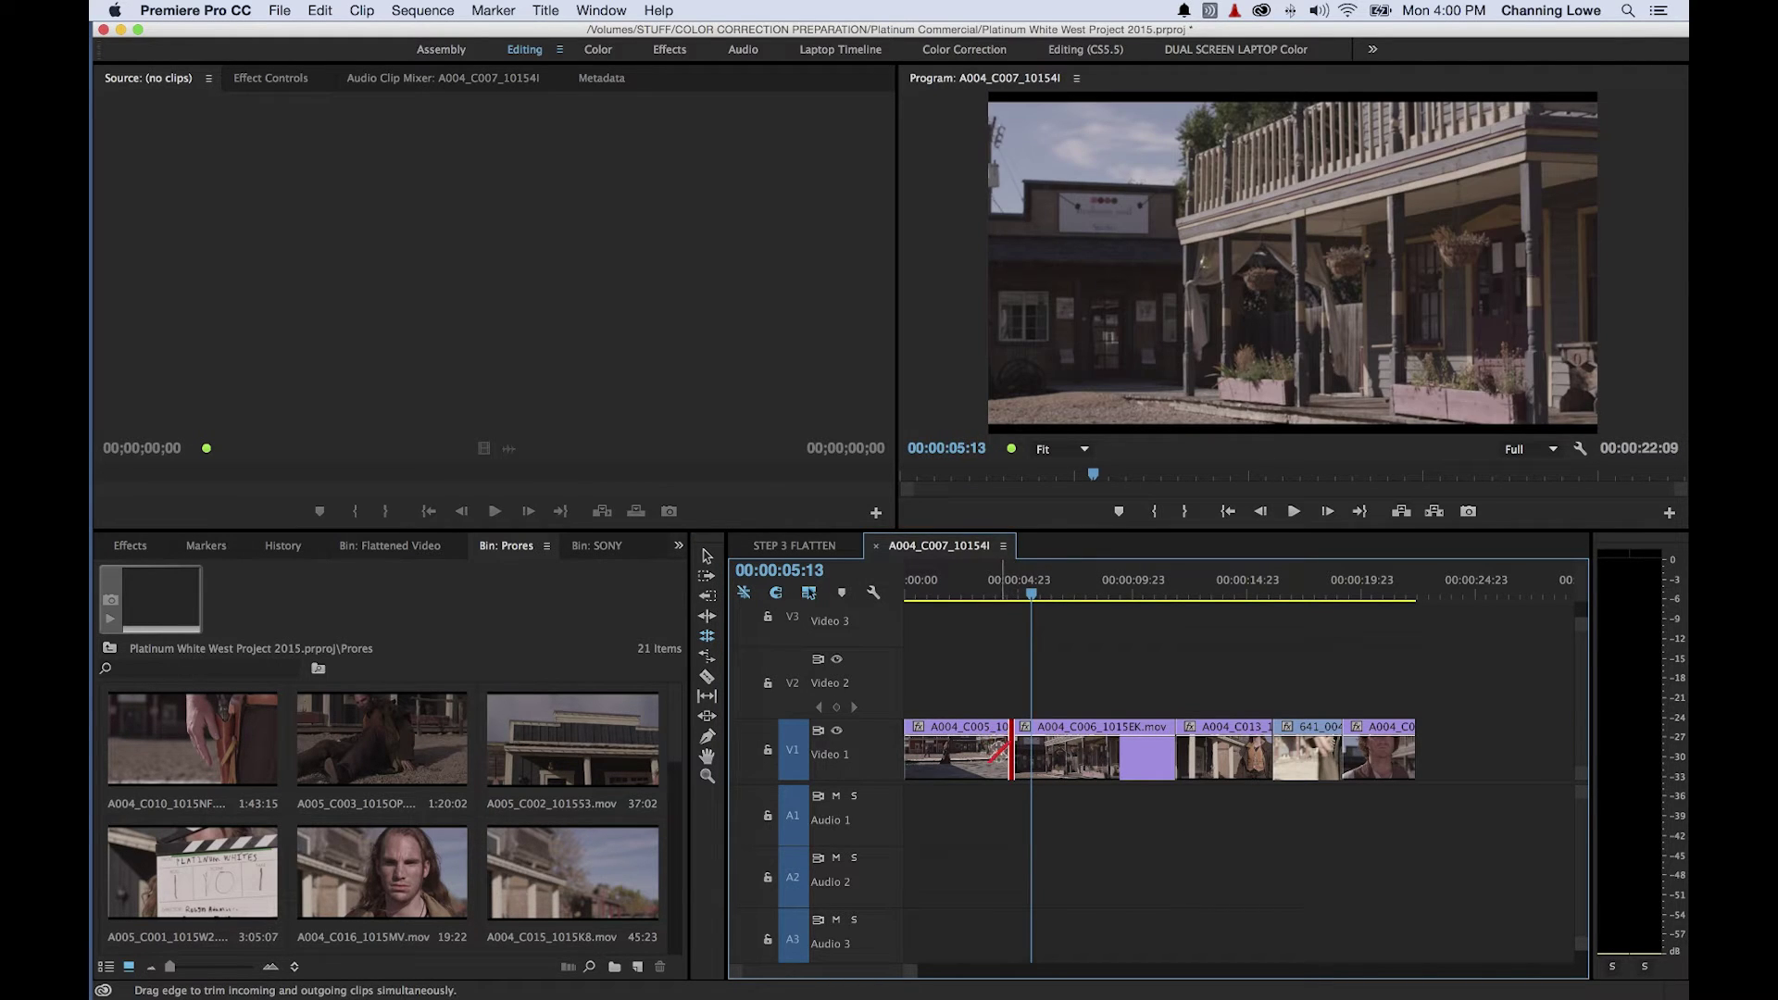
left_click_drag(1011, 754, 1067, 755)
key("e")
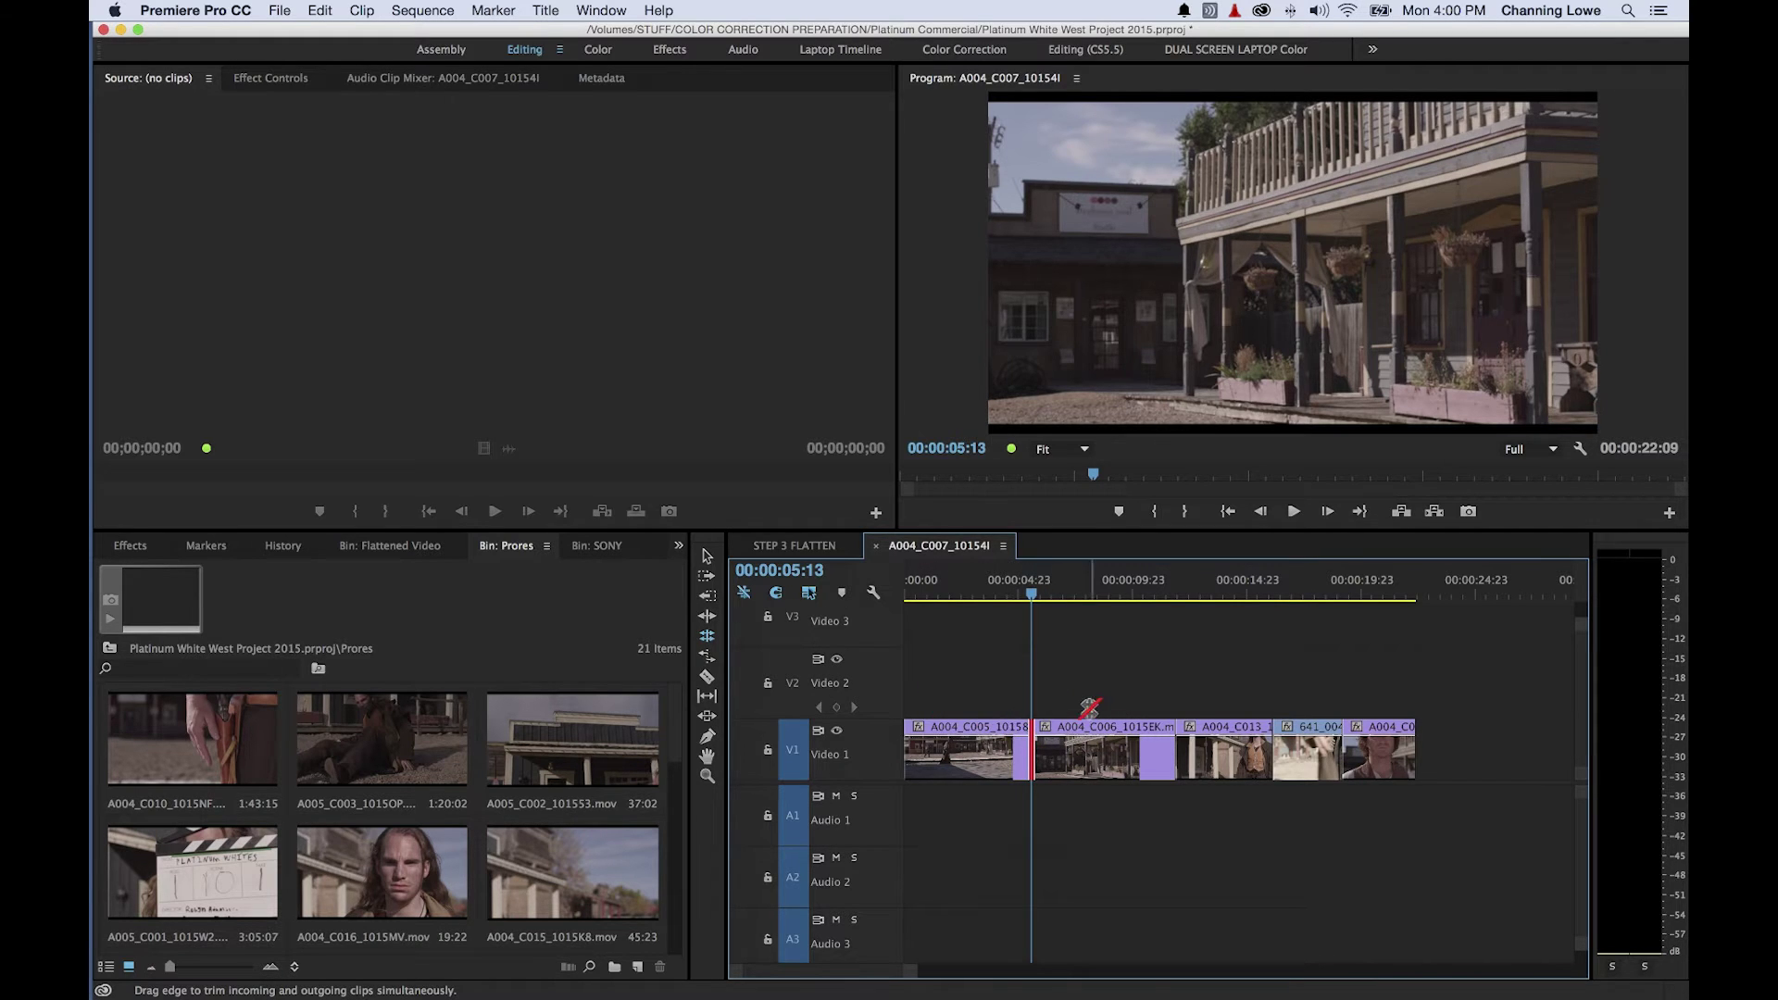
- Move the playhead to 00:00:05:09 and nudge the selected rolling edit earlier to about that frame
key("Left")
key("Left")
key("Left")
key("Left")
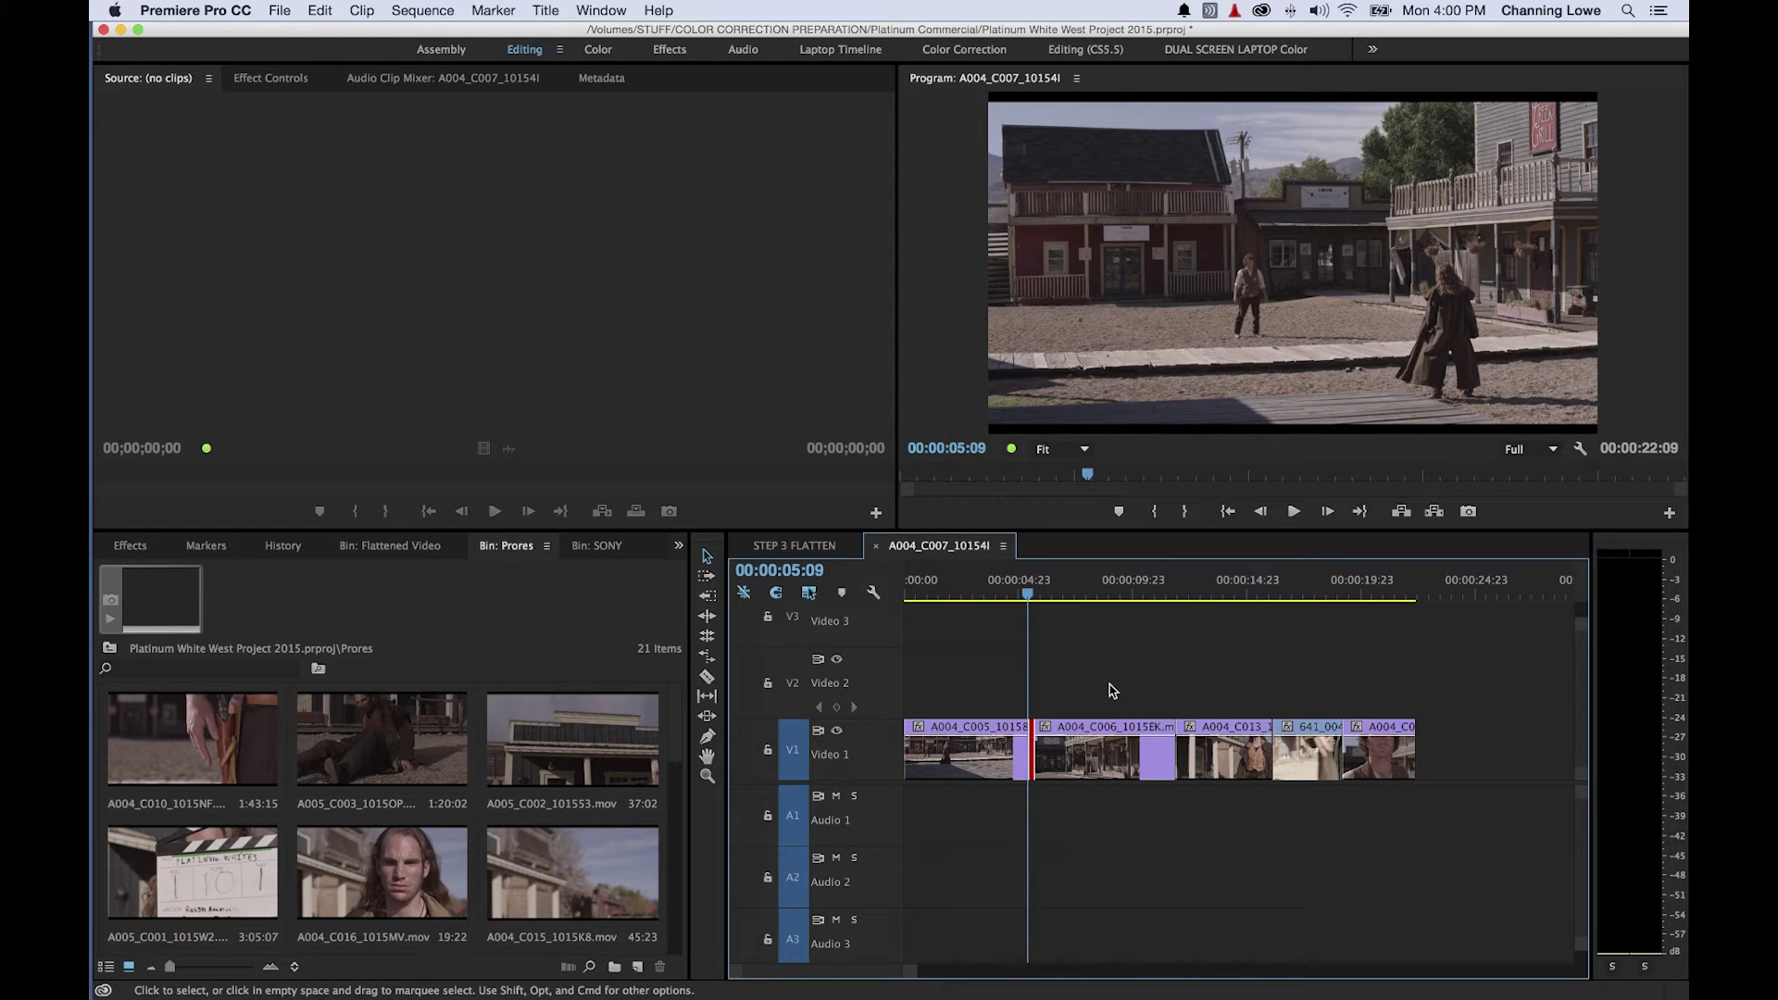
key("alt+shift+Left")
key("alt+shift+Left")
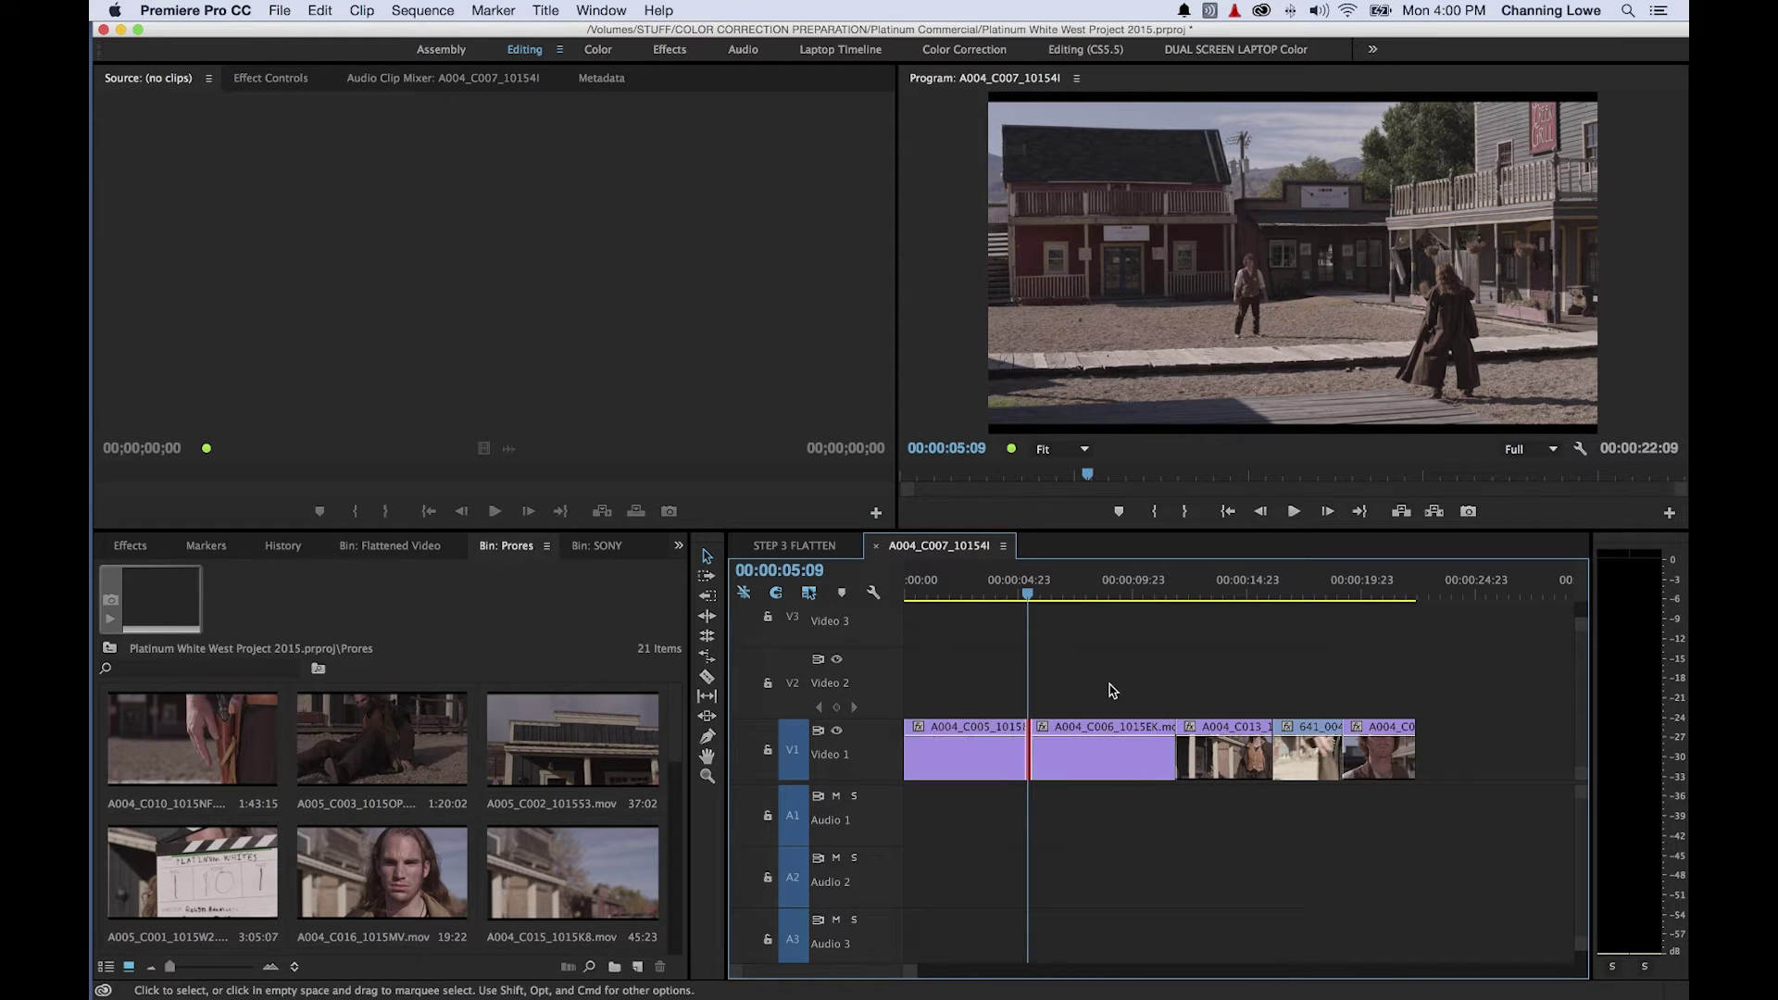
key("alt+shift+Left")
key("alt+shift+Right")
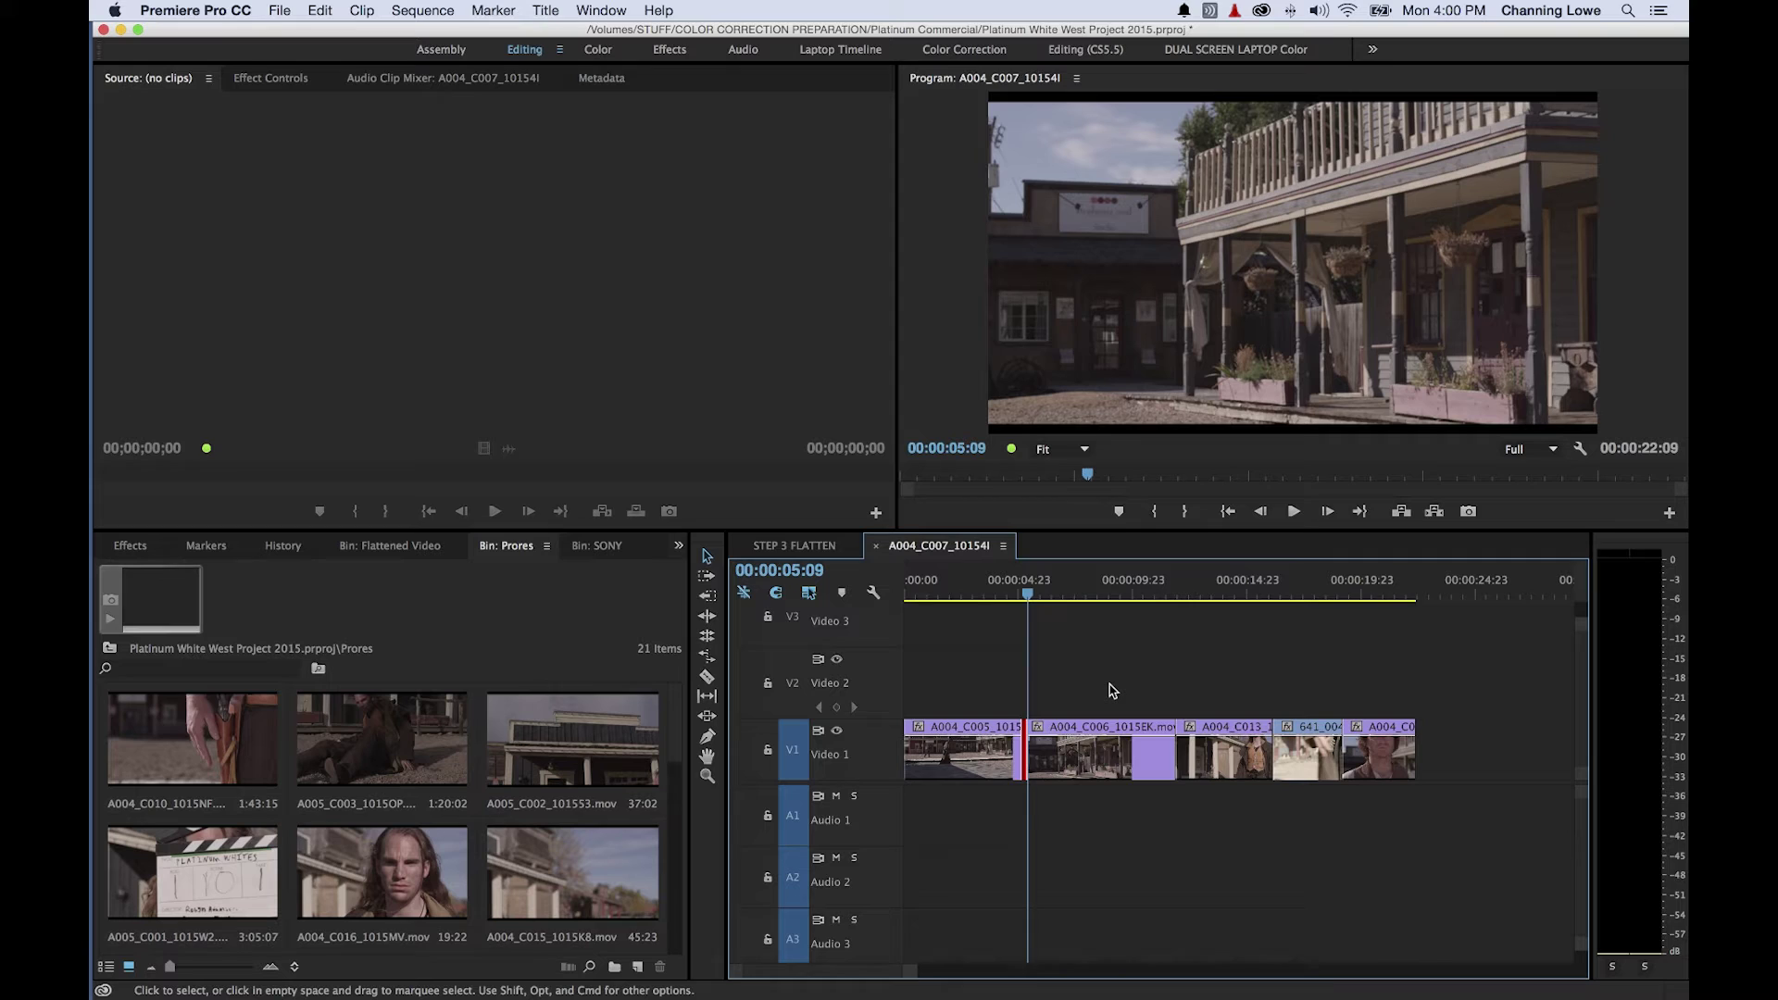
- Roll the cut between A004_C005 and A004_C006 further ahead of the playhead, then nudge it partway back
key("alt+shift+Left")
key("alt+shift+Left")
key("alt+shift+Left")
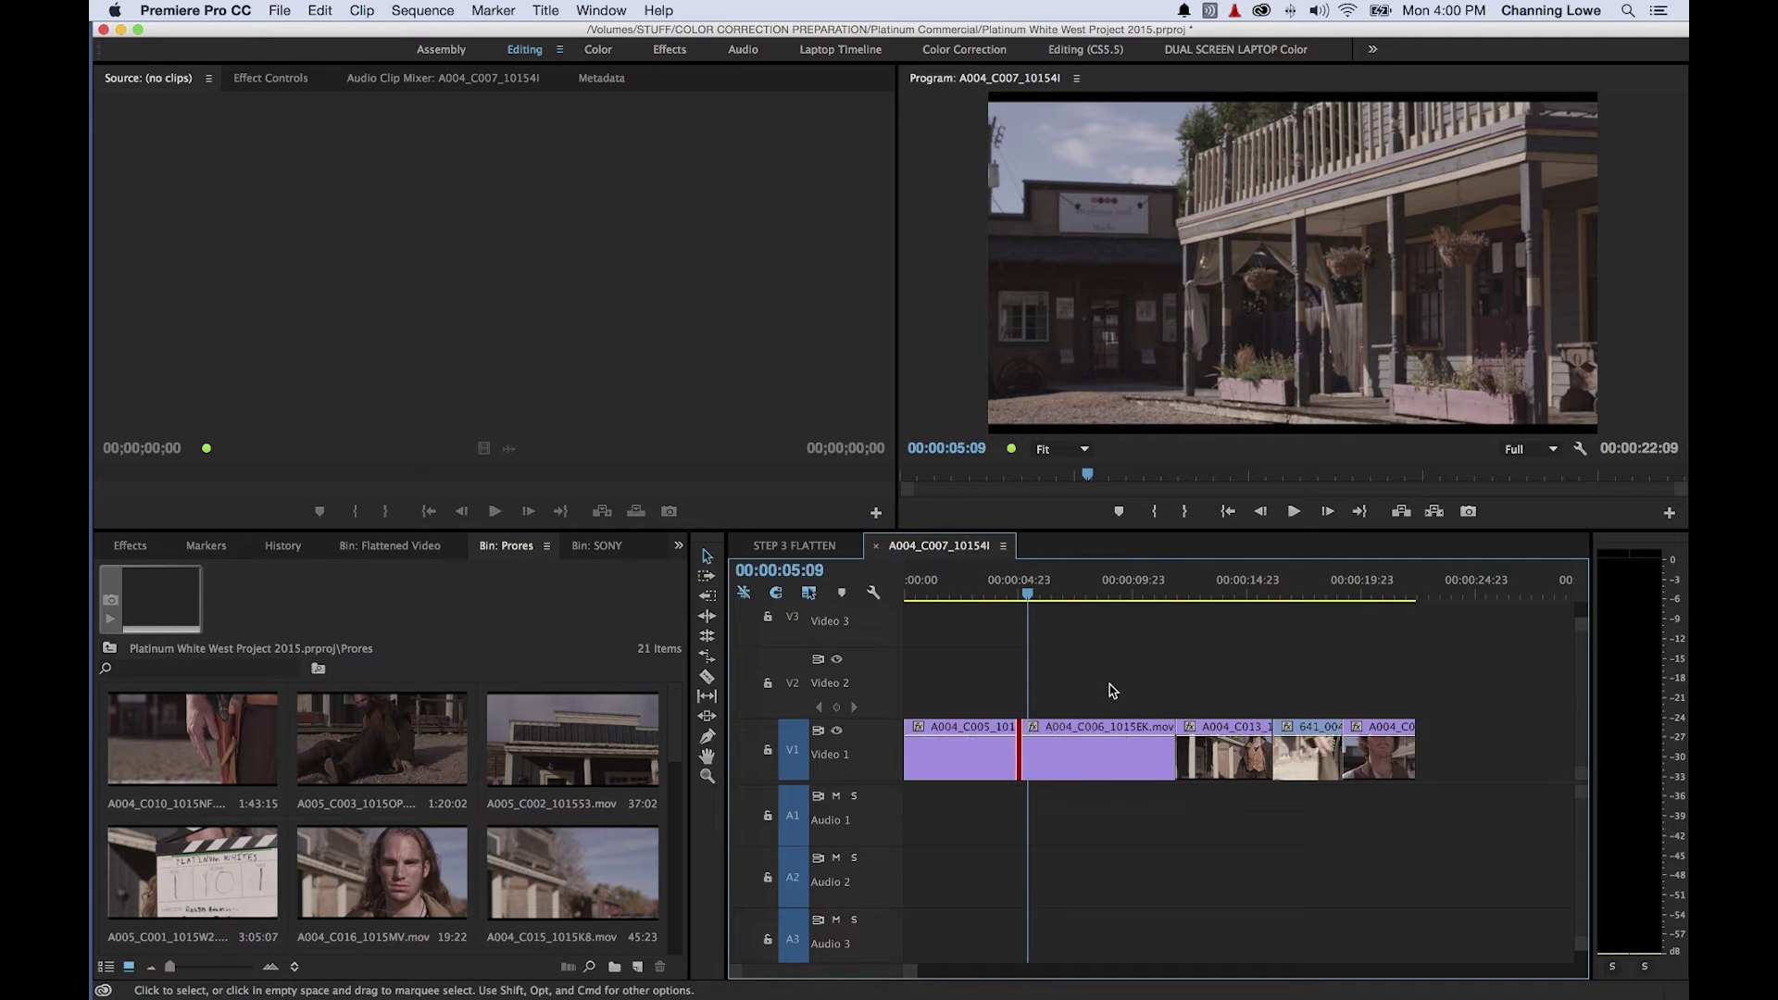
key("alt+shift+Left")
key("alt+shift+Left")
key("alt+shift+Left")
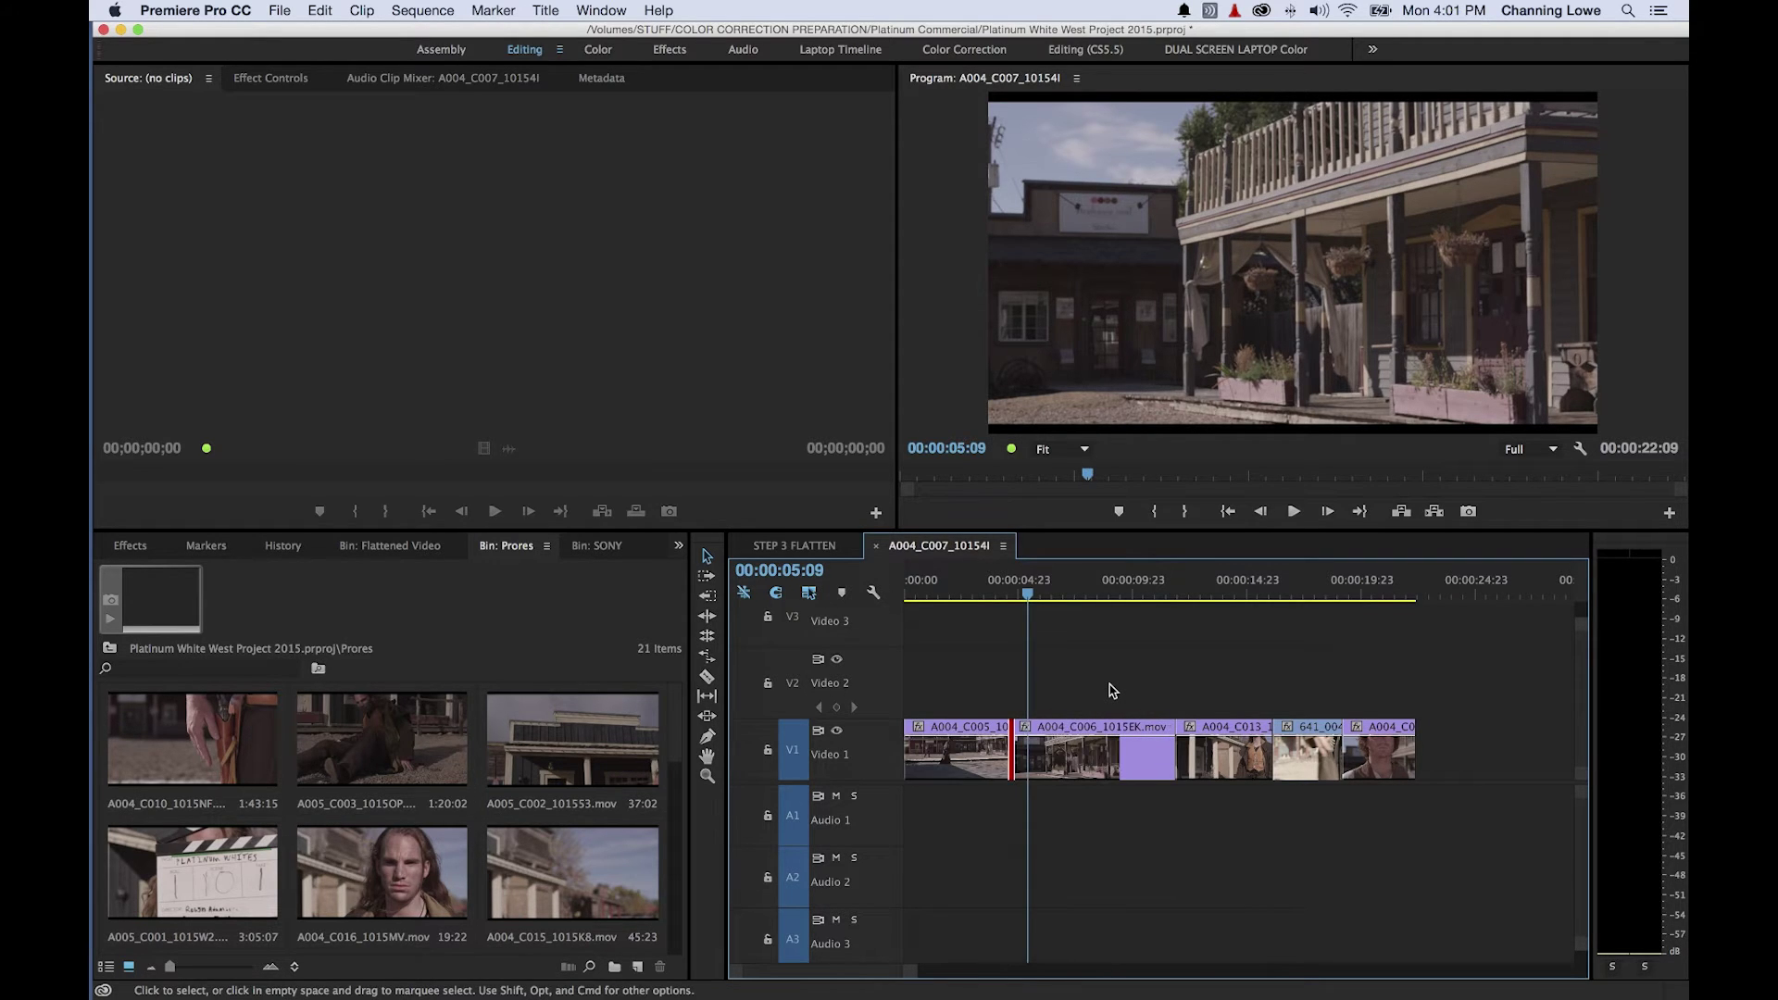
key("alt+shift+Right")
key("alt+shift+Right")
key("alt+shift+Right")
key("alt+shift+Right")
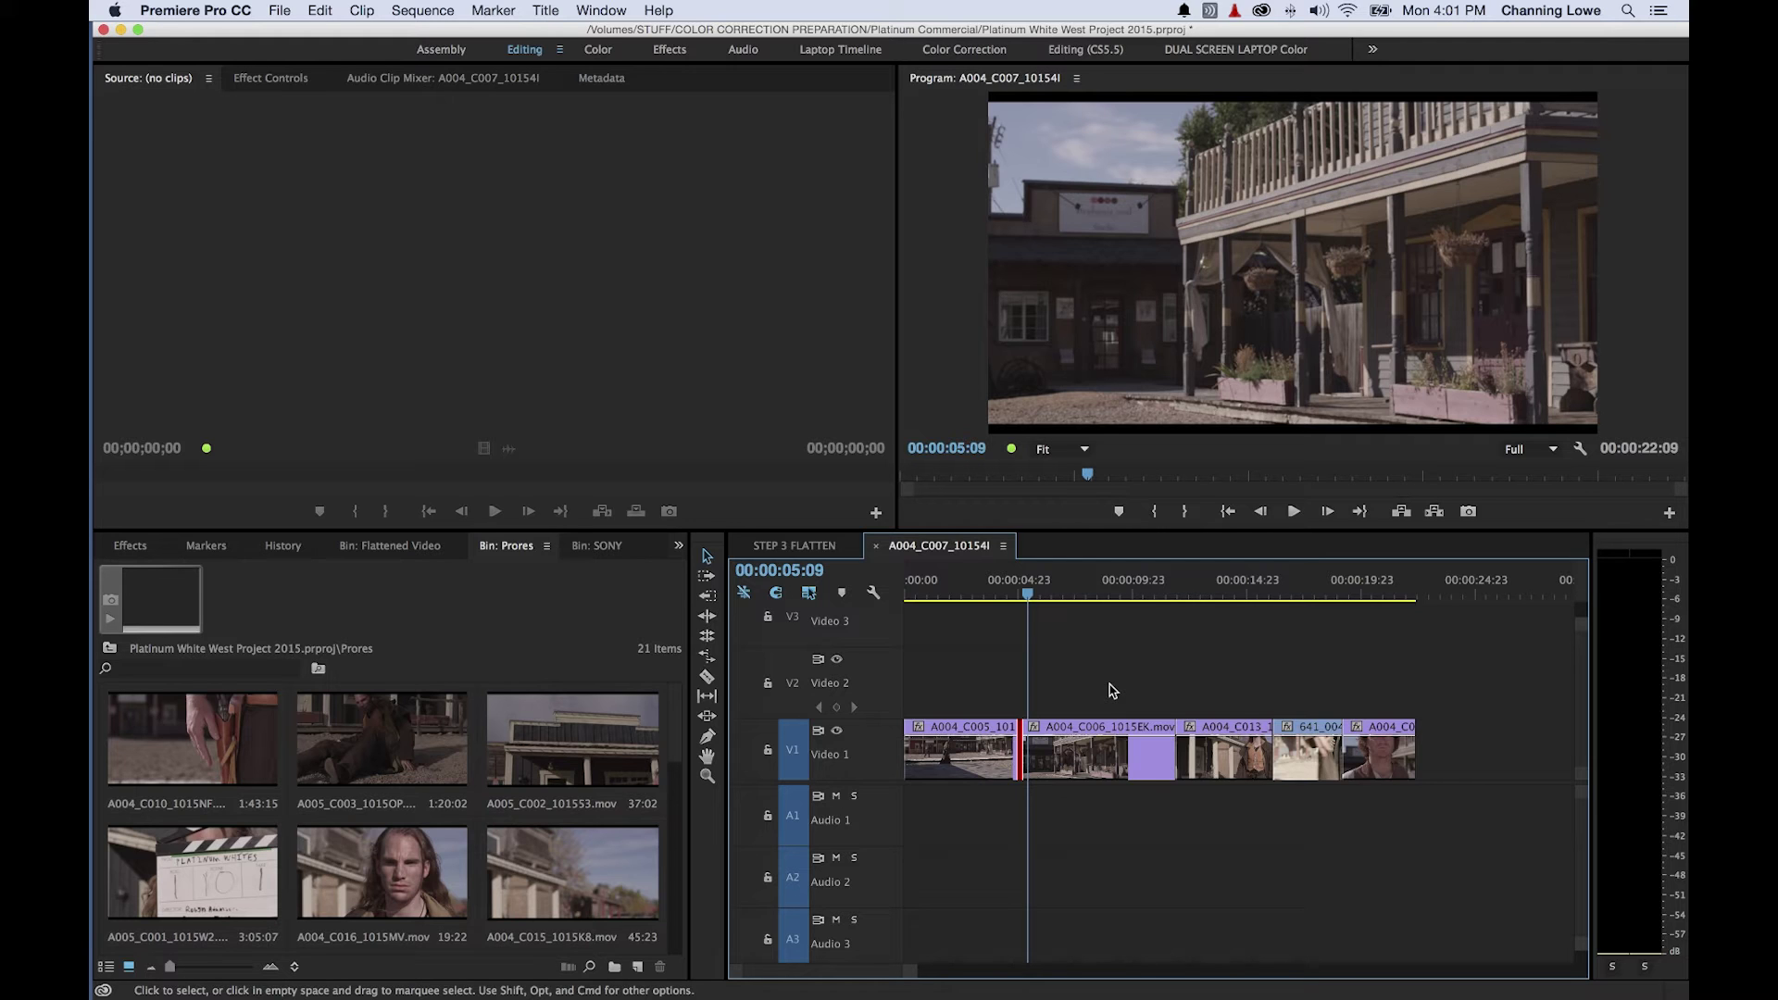
- Collapse the Video 2 and Video 3 tracks and ripple-trim the end of the first clip 9 frames shorter
double_click(817, 683)
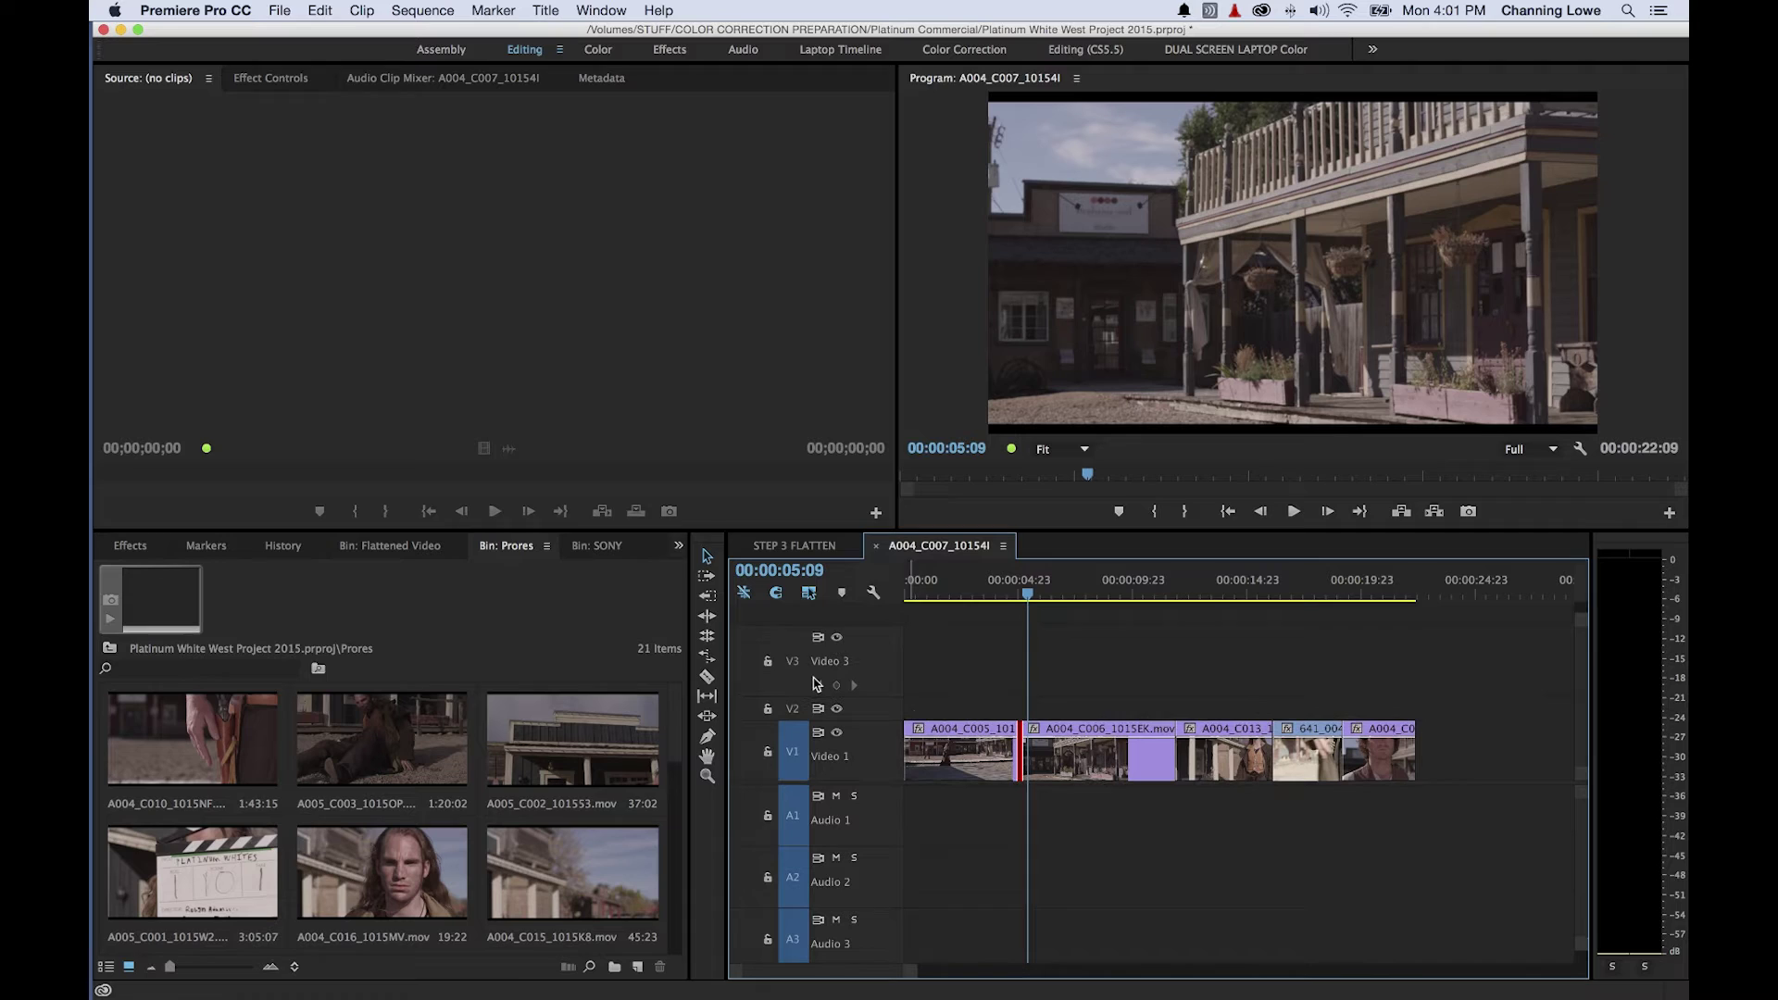
left_click(1014, 731)
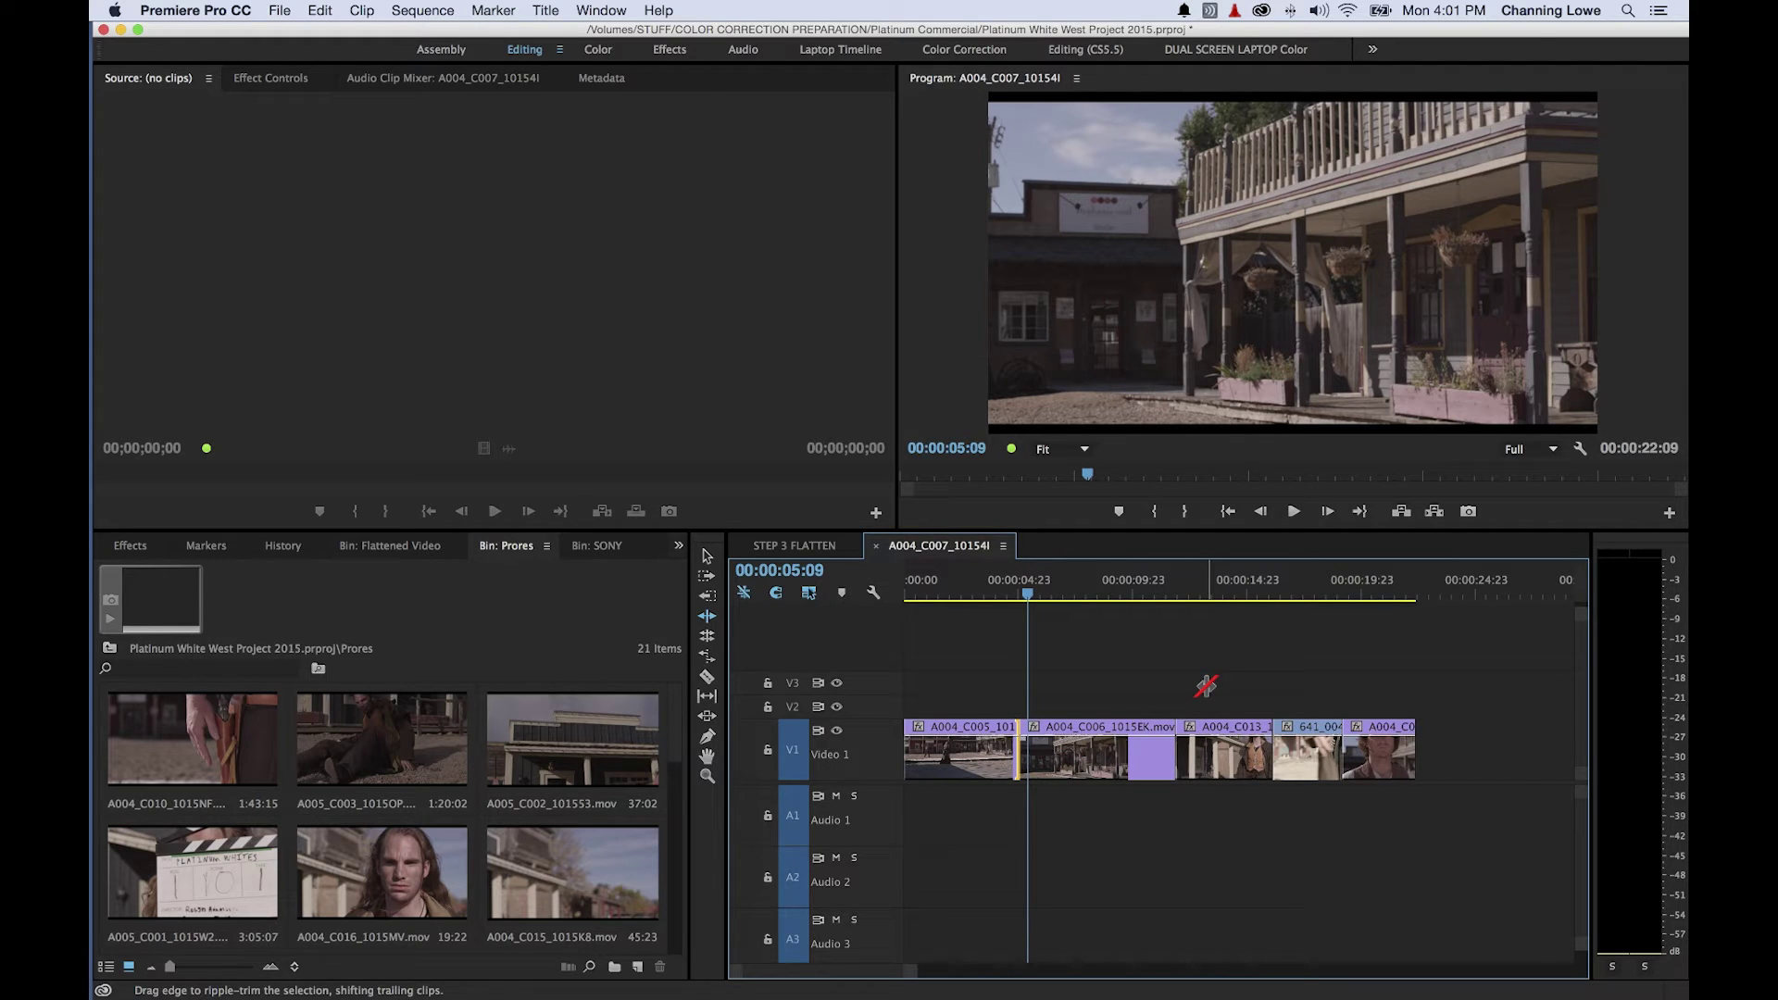
key("alt+Left")
key("alt+Left")
key("alt+Left")
key("alt+Left")
key("alt+Left")
key("alt+Left")
key("alt+Left")
key("alt+Left")
key("alt+Left")
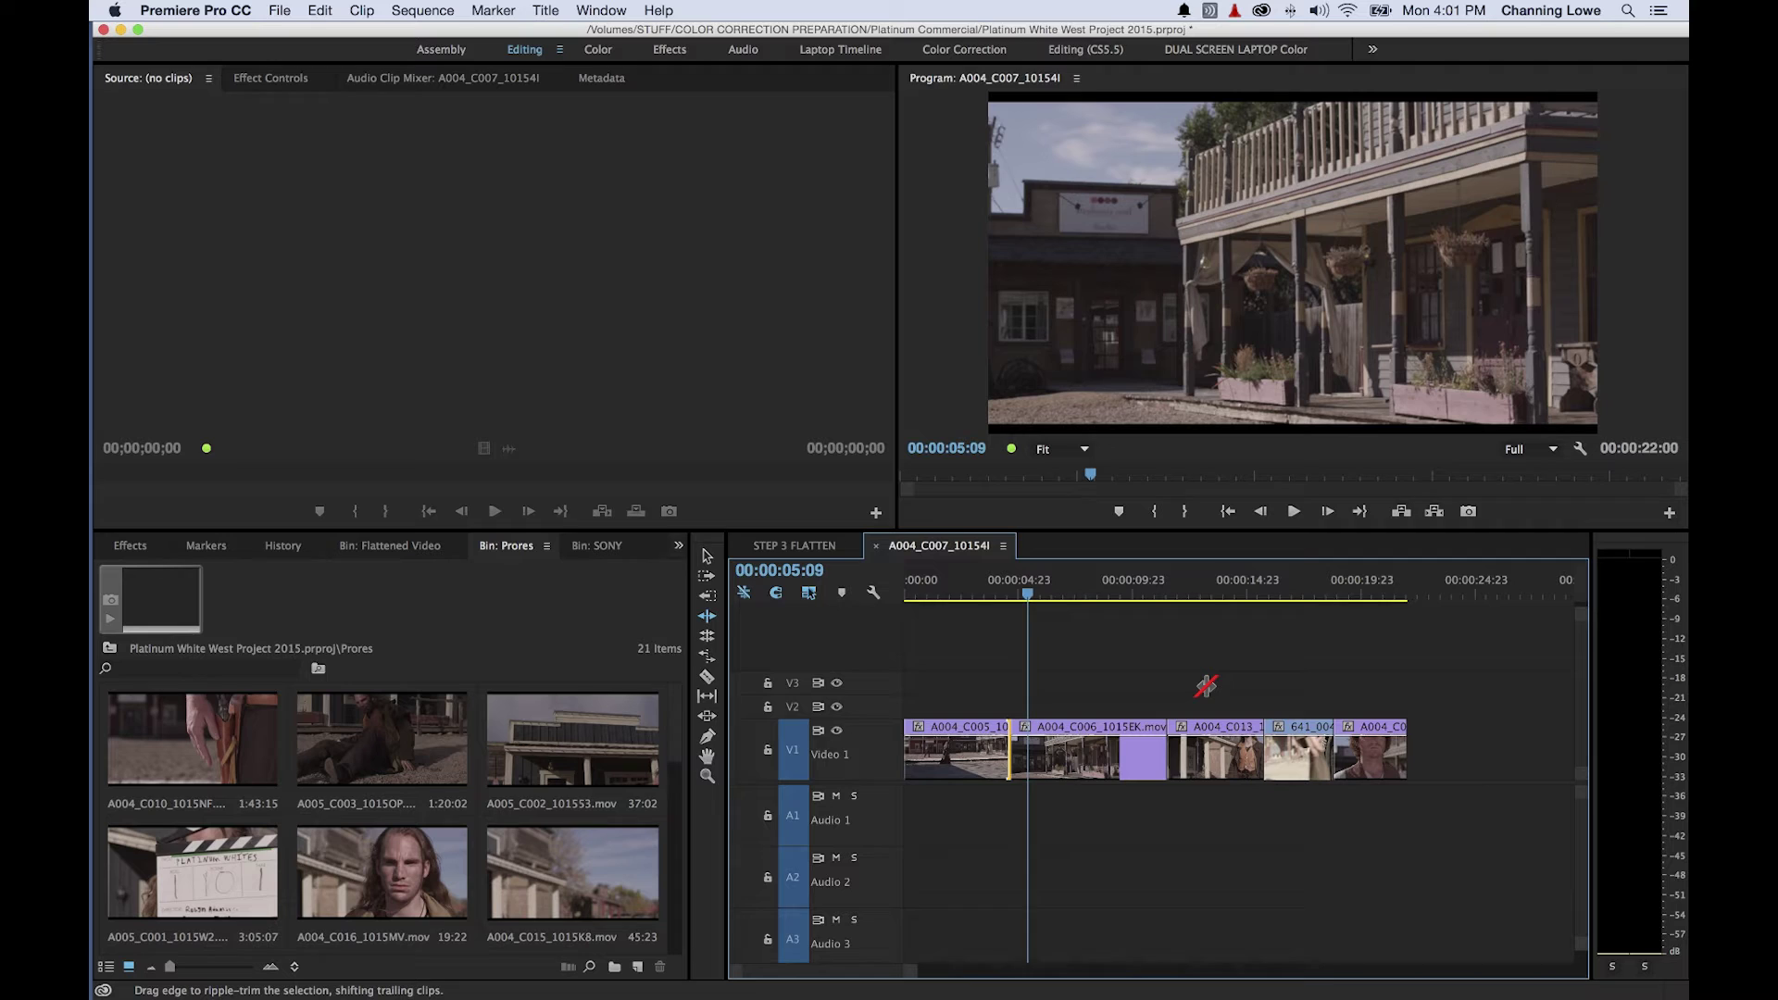
- Ripple-trim the end of the first clip 27 frames longer, shifting the following clips later
key("alt+Right")
key("alt+Right")
key("alt+Right")
key("alt+Right")
key("alt+Right")
key("alt+Right")
key("alt+Right")
key("alt+Right")
key("alt+Right")
key("alt+Right")
key("alt+Right")
key("alt+Right")
key("alt+Right")
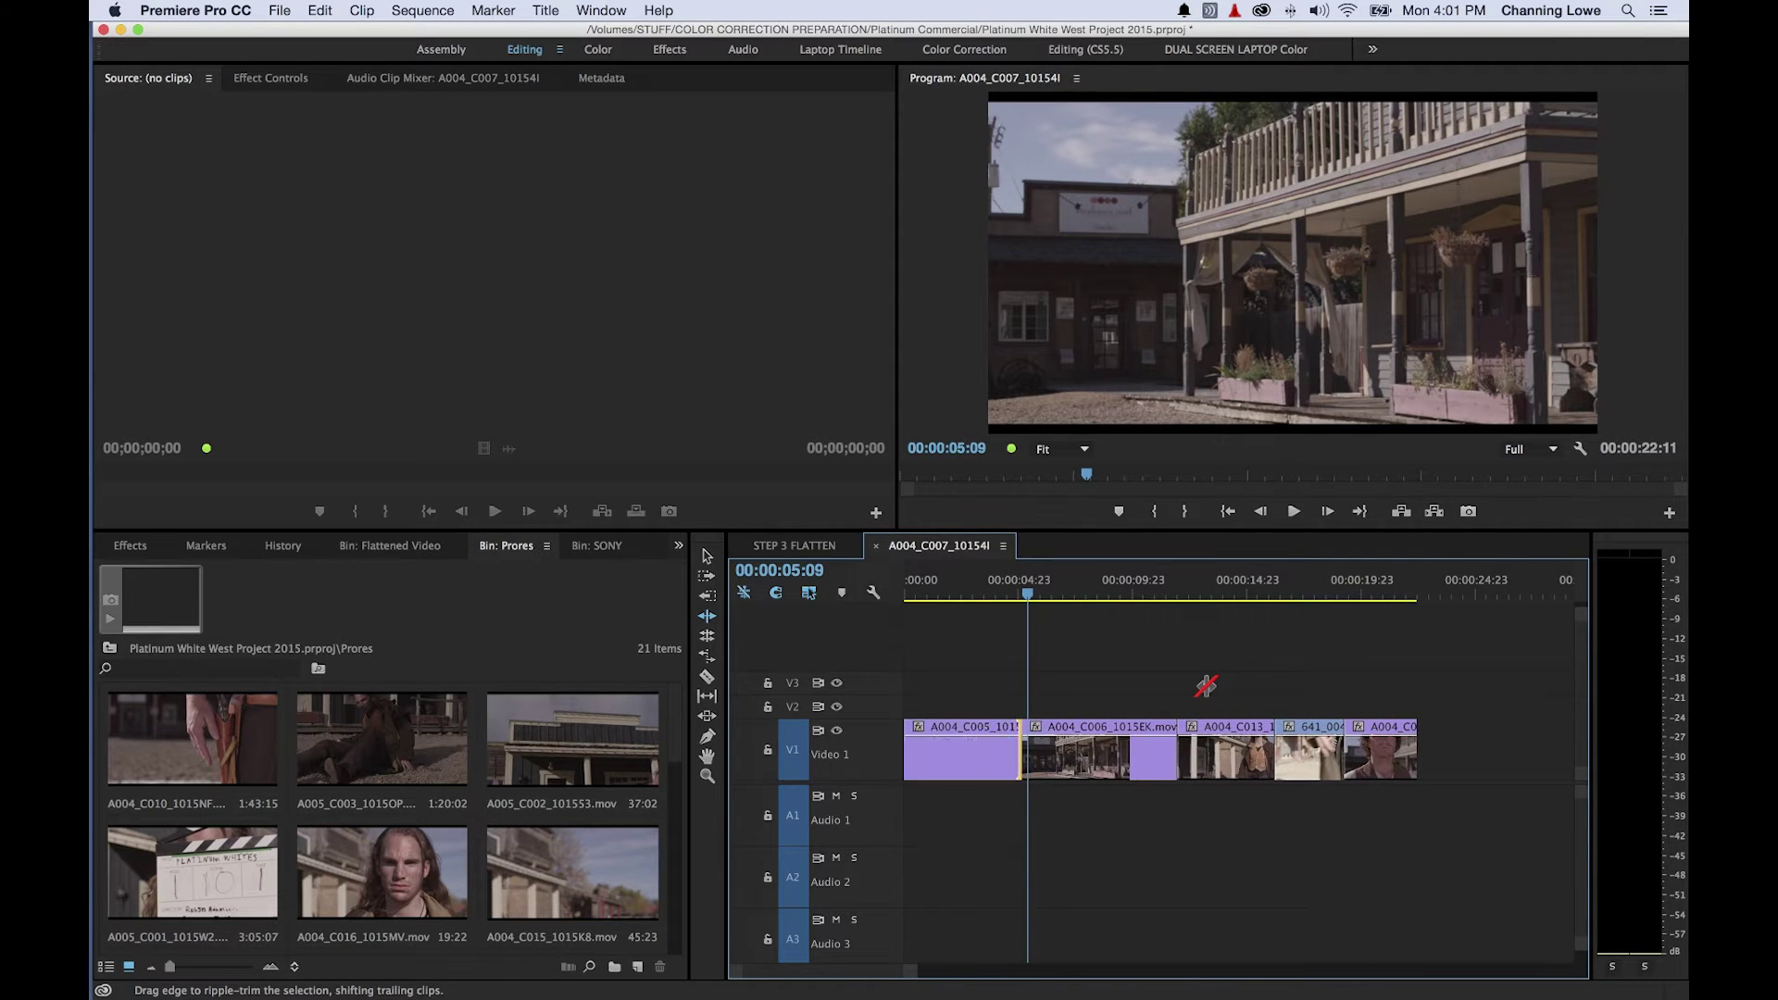
key("alt+Right")
key("alt+Right")
key("alt+Right")
key("alt+Right")
key("alt+Right")
key("alt+Right")
key("alt+Right")
key("alt+Right")
key("alt+Right")
key("alt+Right")
key("alt+Right")
key("alt+Right")
key("alt+Right")
key("alt+Right")
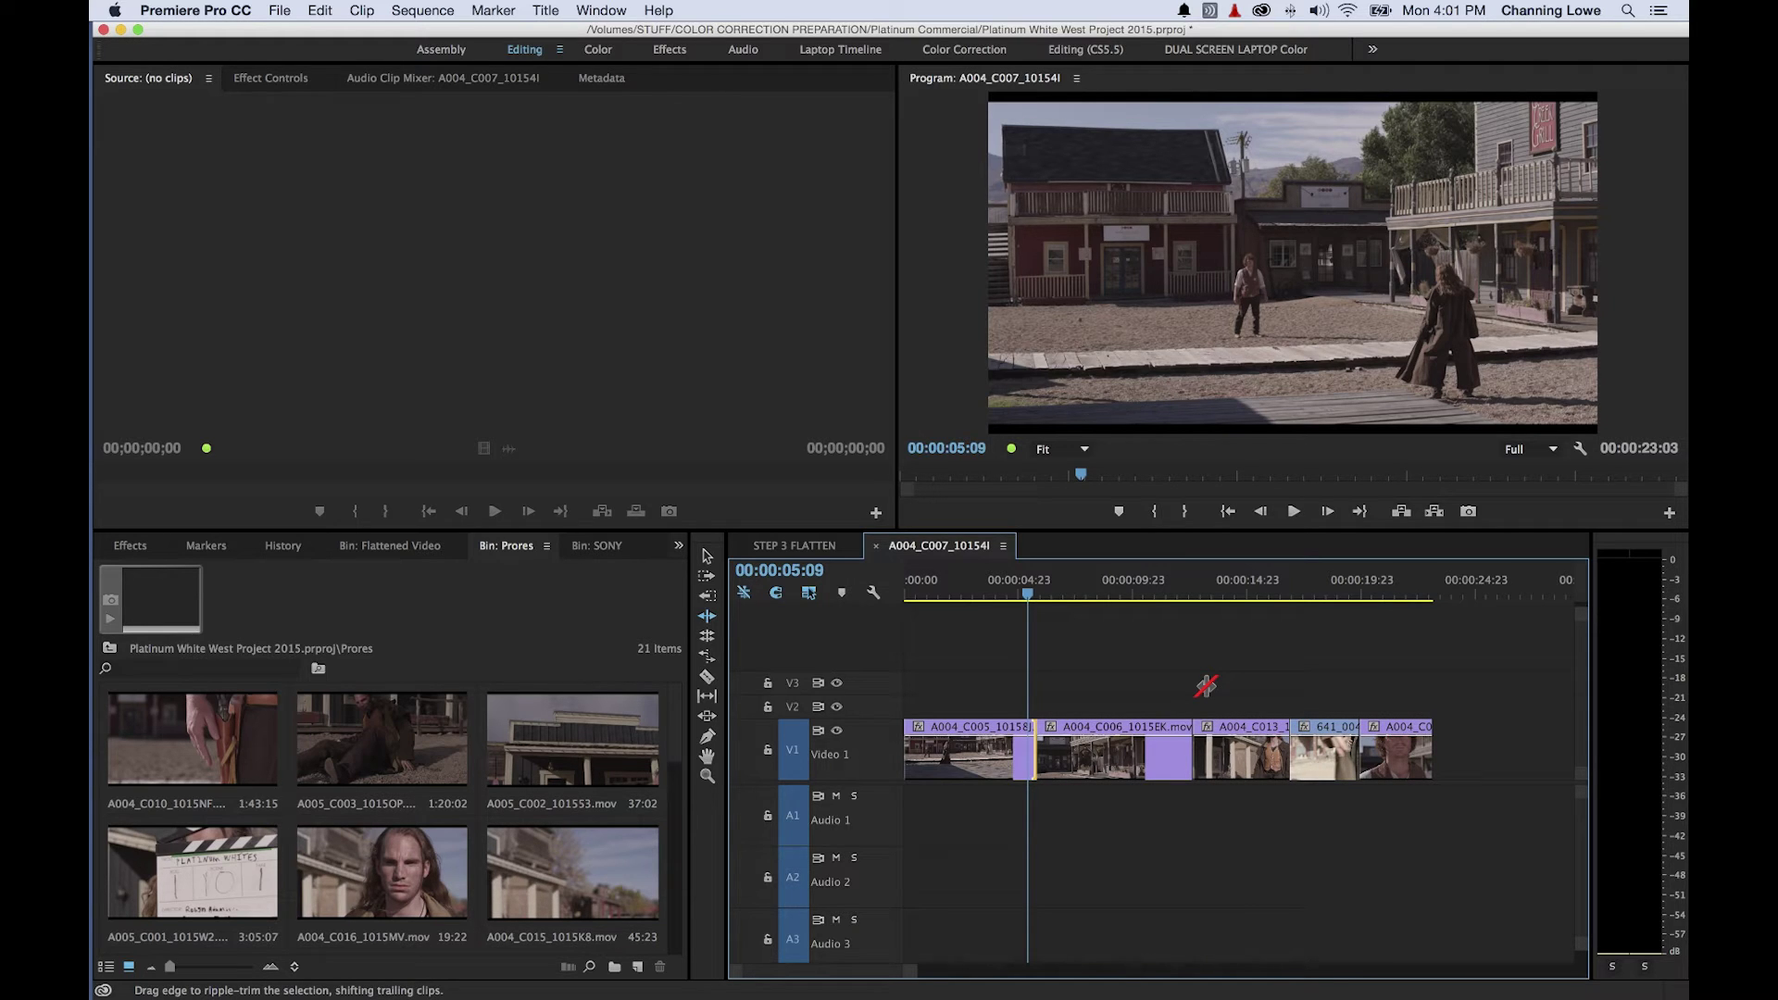
- Ripple-trim the end of the first clip 30 frames shorter, pulling the following clips earlier
key("alt+Left")
key("alt+Left")
key("alt+Left")
key("alt+Left")
key("alt+Left")
key("alt+Left")
key("alt+Left")
key("alt+Left")
key("alt+Left")
key("alt+Left")
key("alt+Left")
key("alt+Left")
key("alt+Left")
key("alt+Left")
key("alt+Left")
key("alt+Left")
key("alt+Left")
key("alt+Left")
key("alt+Left")
key("alt+Left")
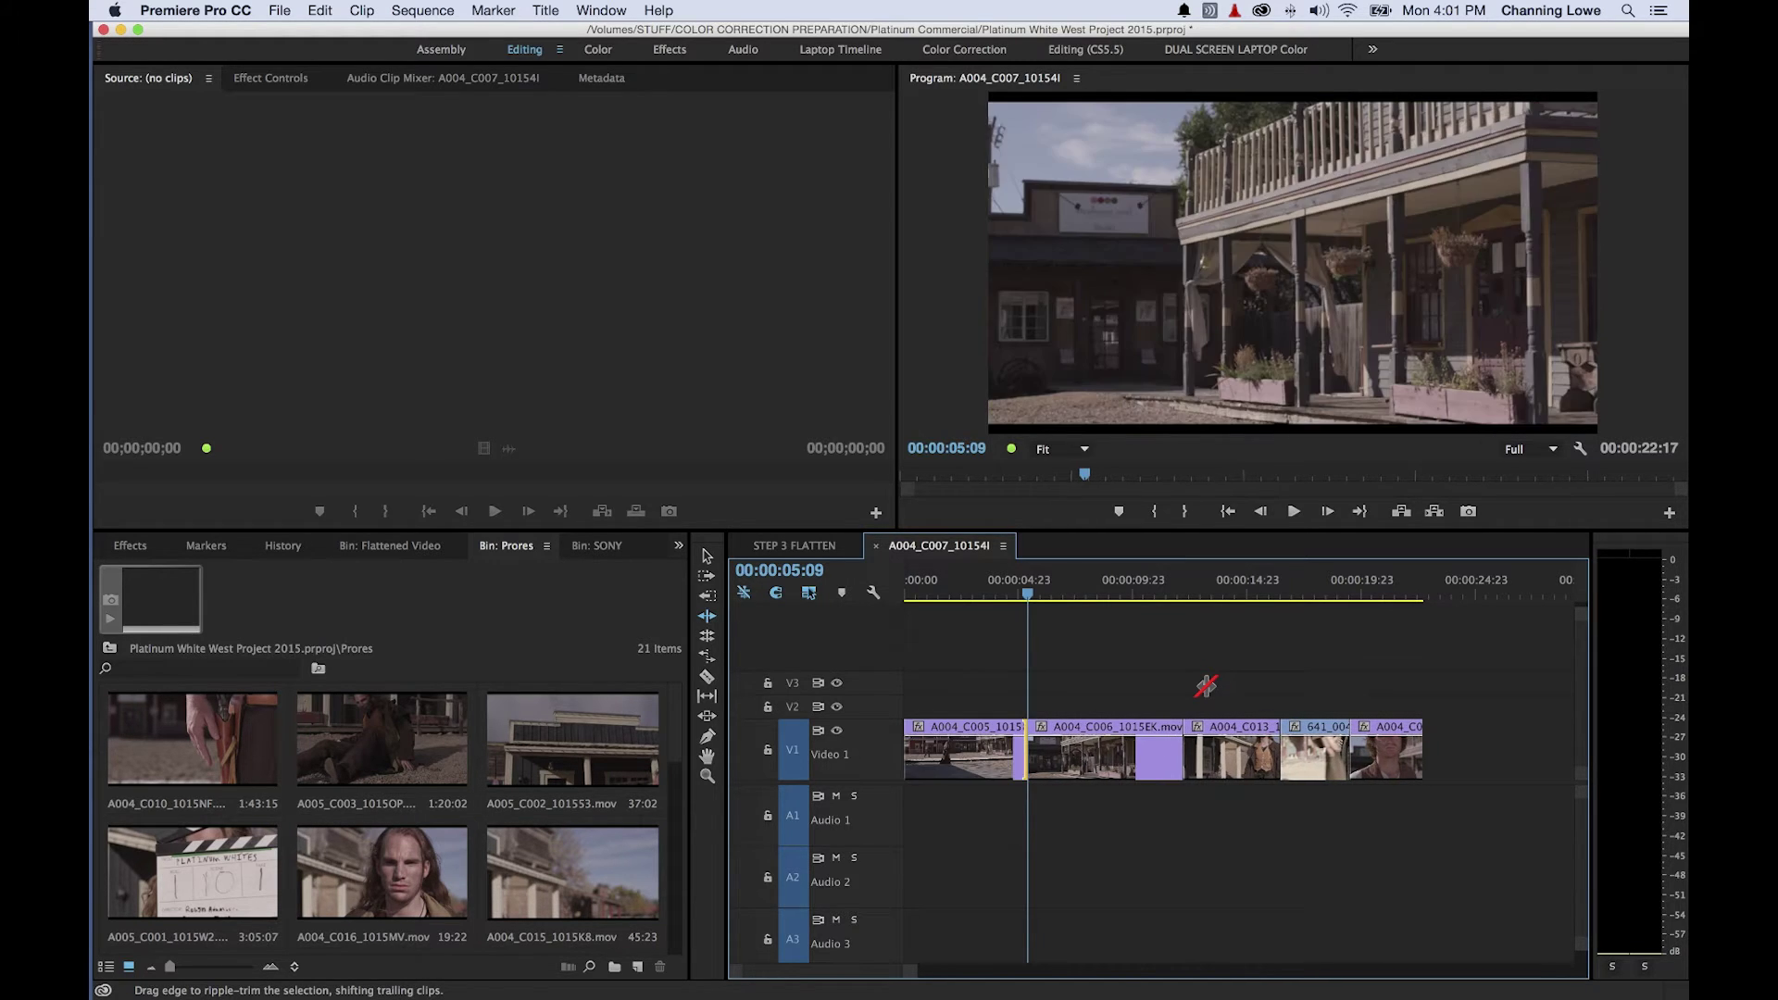
key("alt+Left")
key("alt+Left")
key("alt+Left")
key("alt+Left")
key("alt+Left")
key("alt+Left")
key("alt+Left")
key("alt+Left")
key("alt+Left")
key("alt+Left")
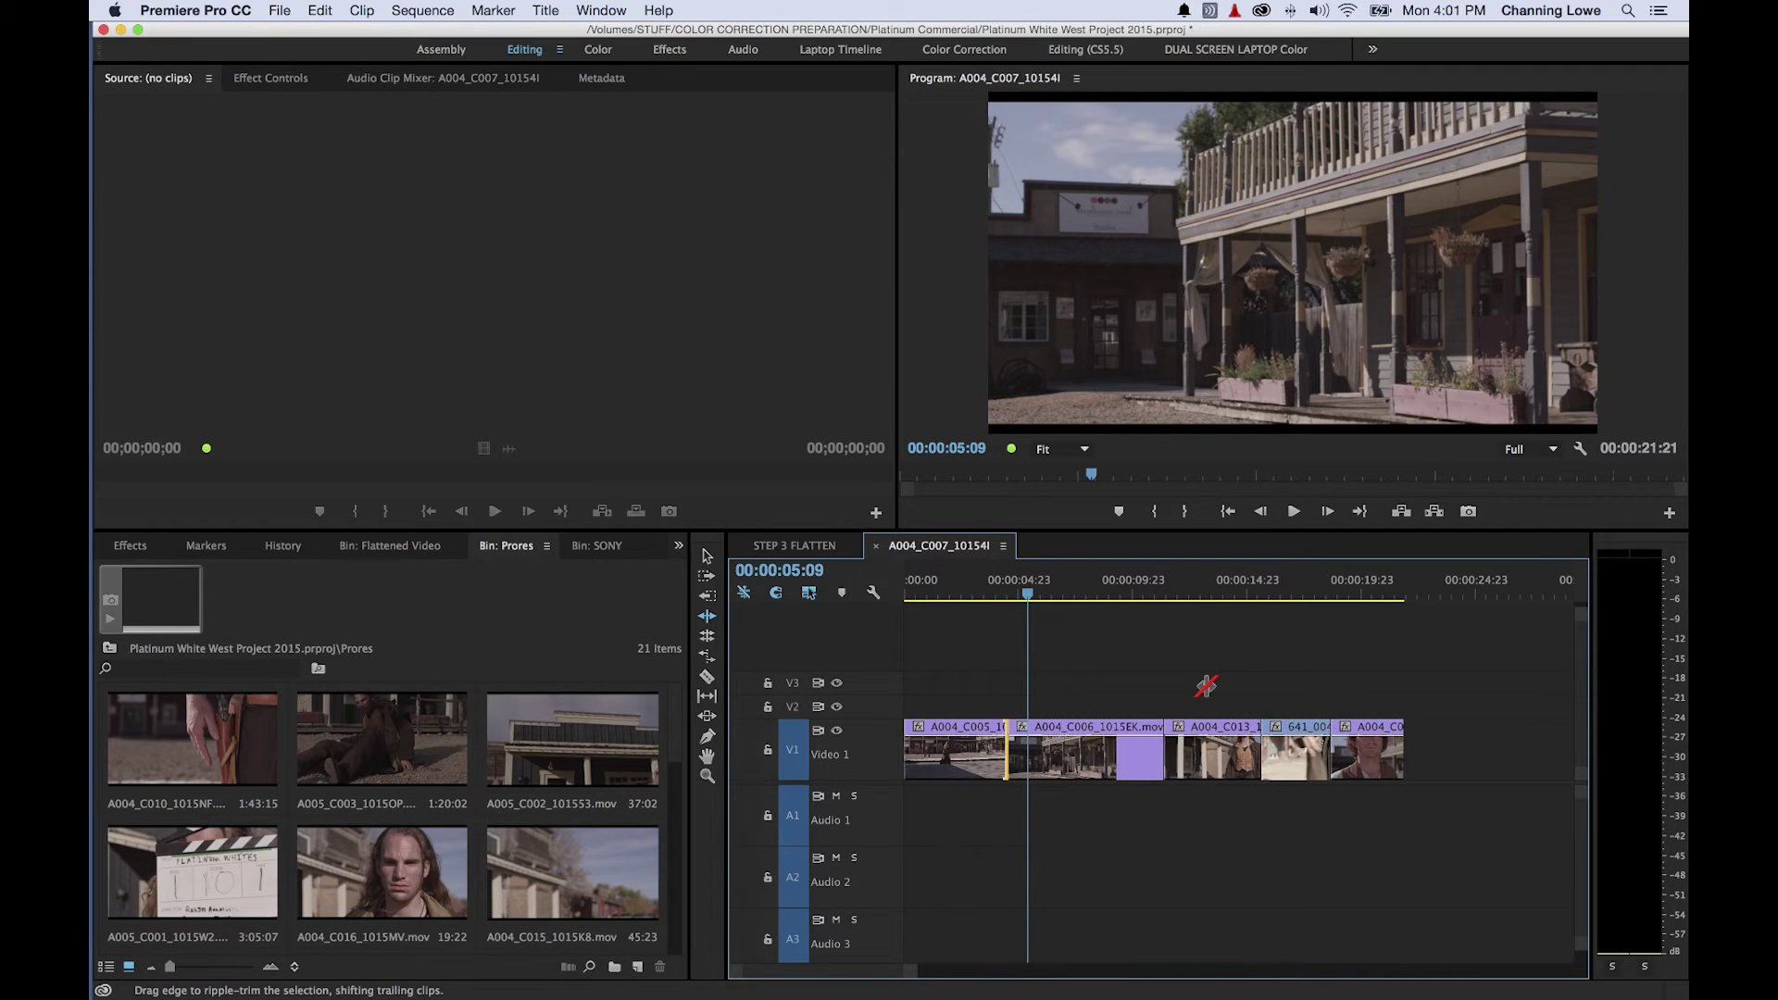
- Ripple-trim the end of the first clip 25 frames longer
key("alt+Right")
key("alt+Right")
key("alt+Right")
key("alt+Right")
key("alt+Right")
key("alt+Right")
key("alt+Right")
key("alt+Right")
key("alt+Right")
key("alt+Right")
key("alt+Right")
key("alt+Right")
key("alt+Right")
key("alt+Right")
key("alt+Right")
key("alt+Right")
key("alt+Right")
key("alt+Right")
key("alt+Right")
key("alt+Right")
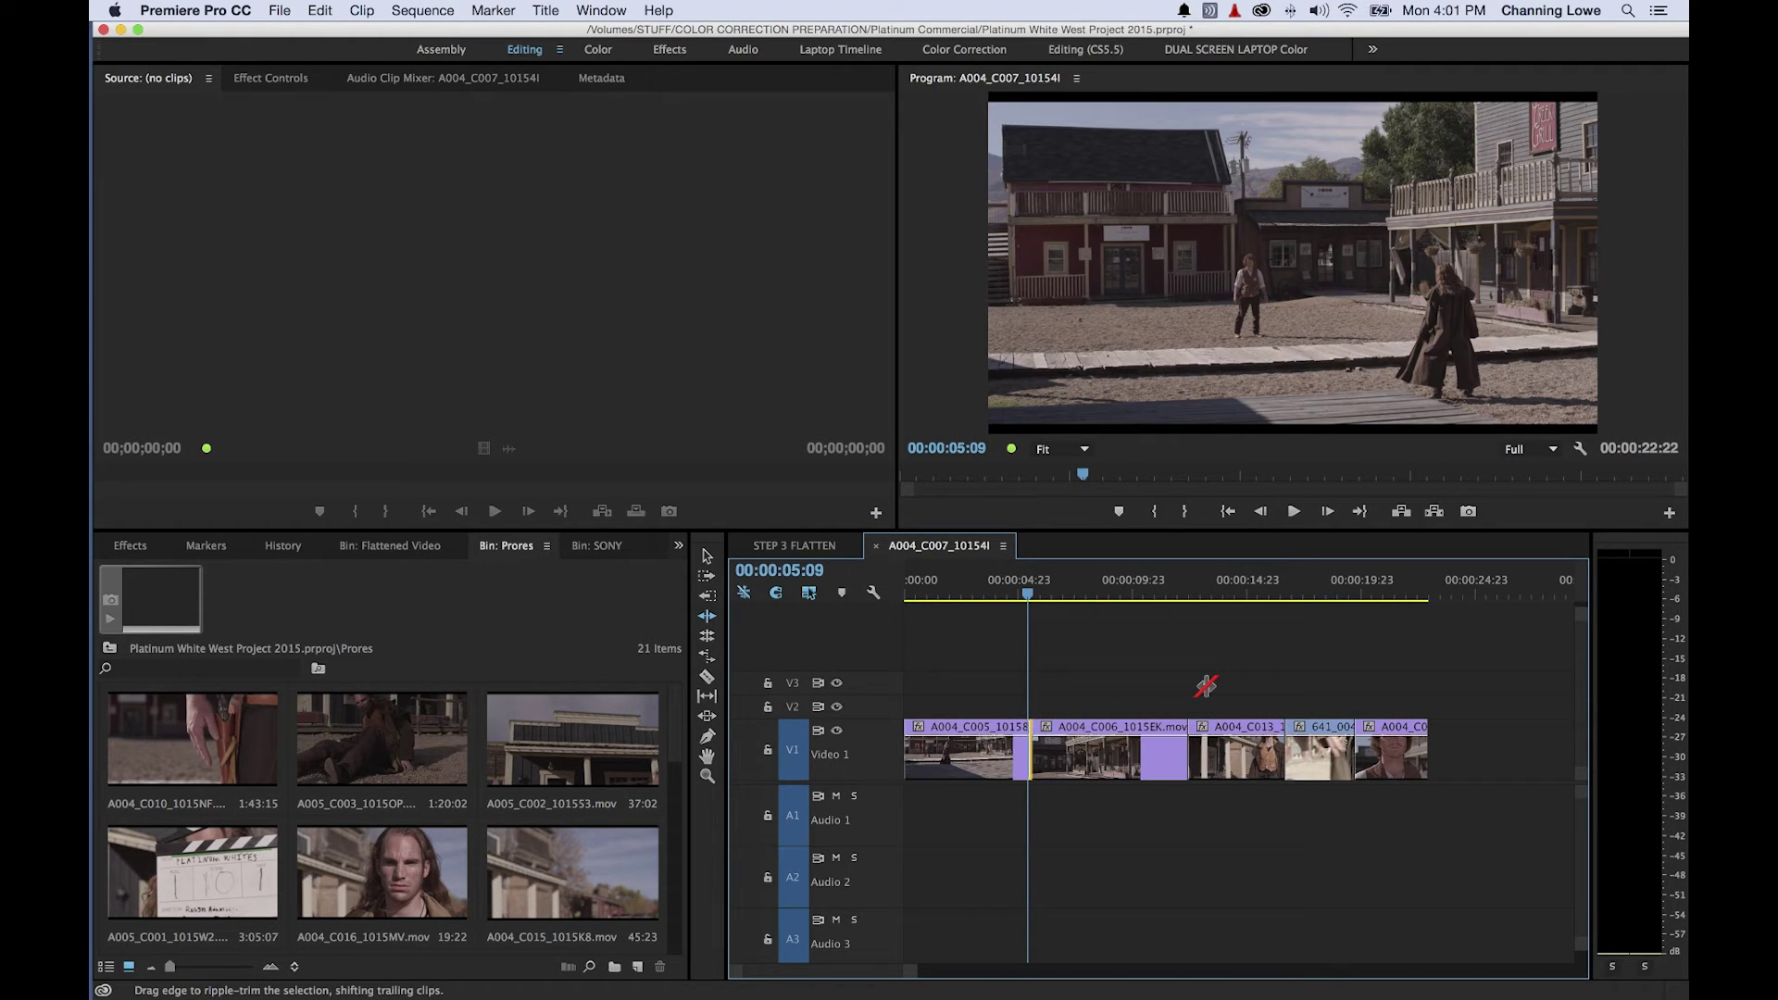
- Select the first cut with the Rolling Edit tool and roll it several frames earlier, ahead of the playhead
key("n")
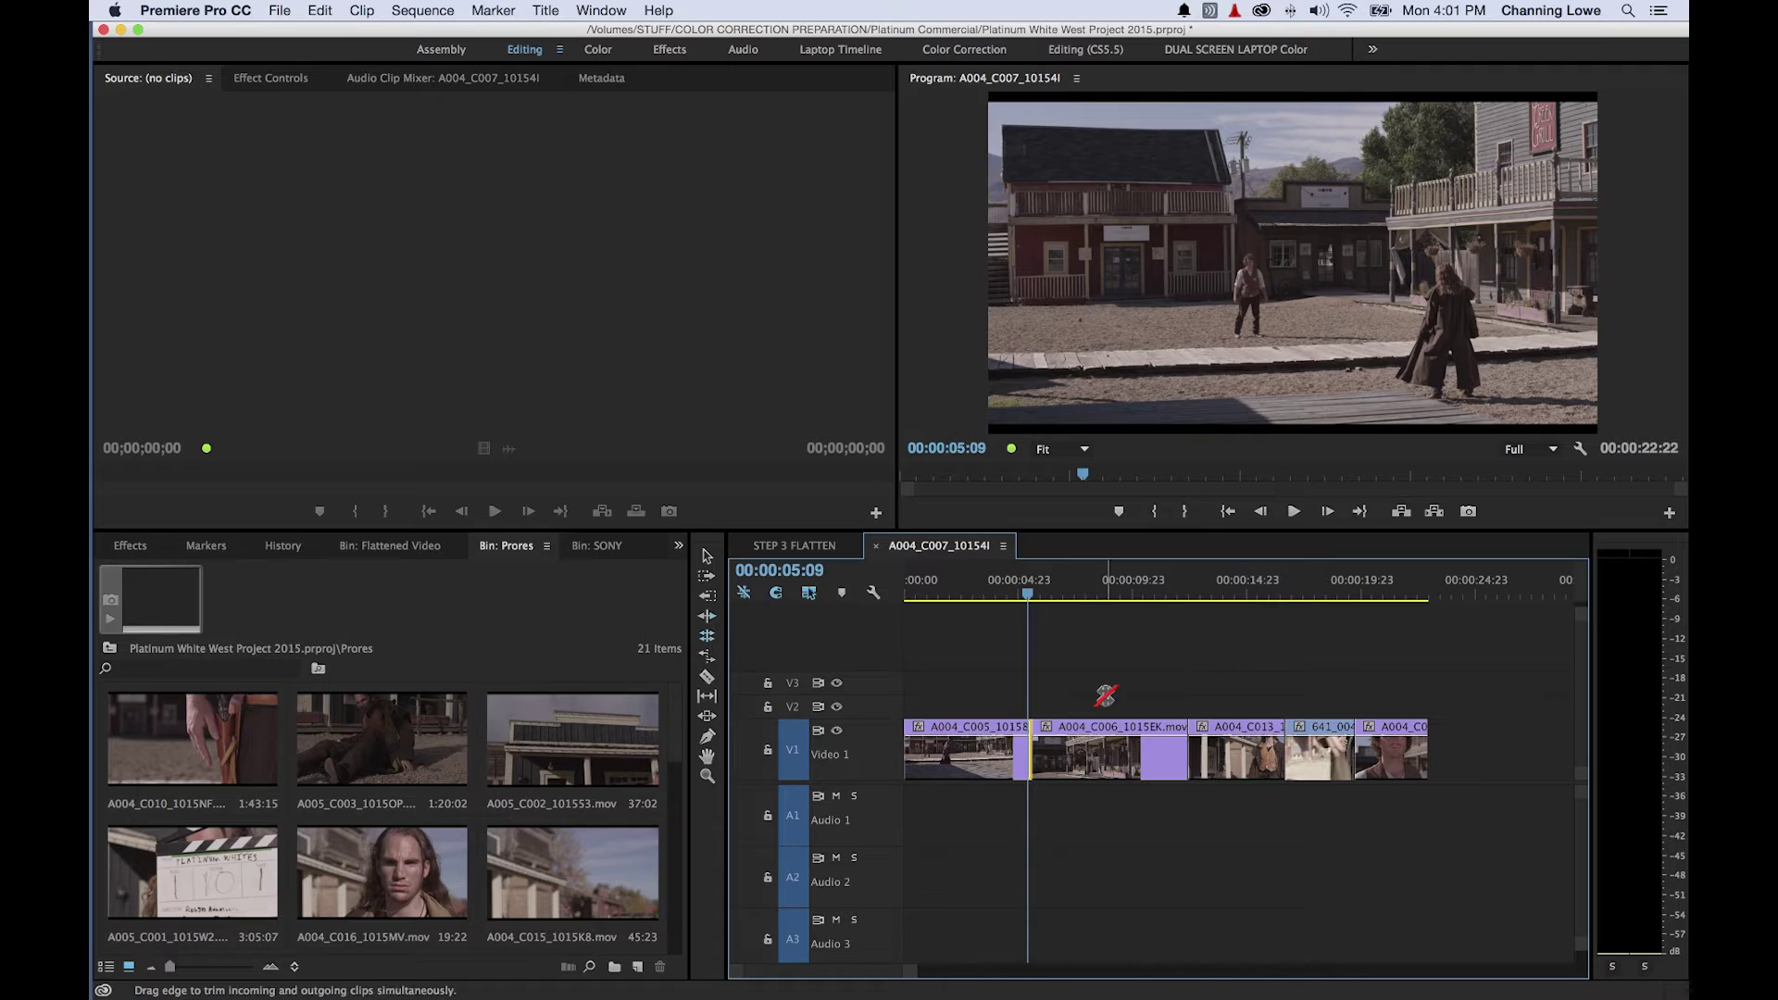
left_click(1023, 755)
key("alt+Left")
key("alt+Left")
key("alt+Left")
key("alt+Left")
key("alt+Left")
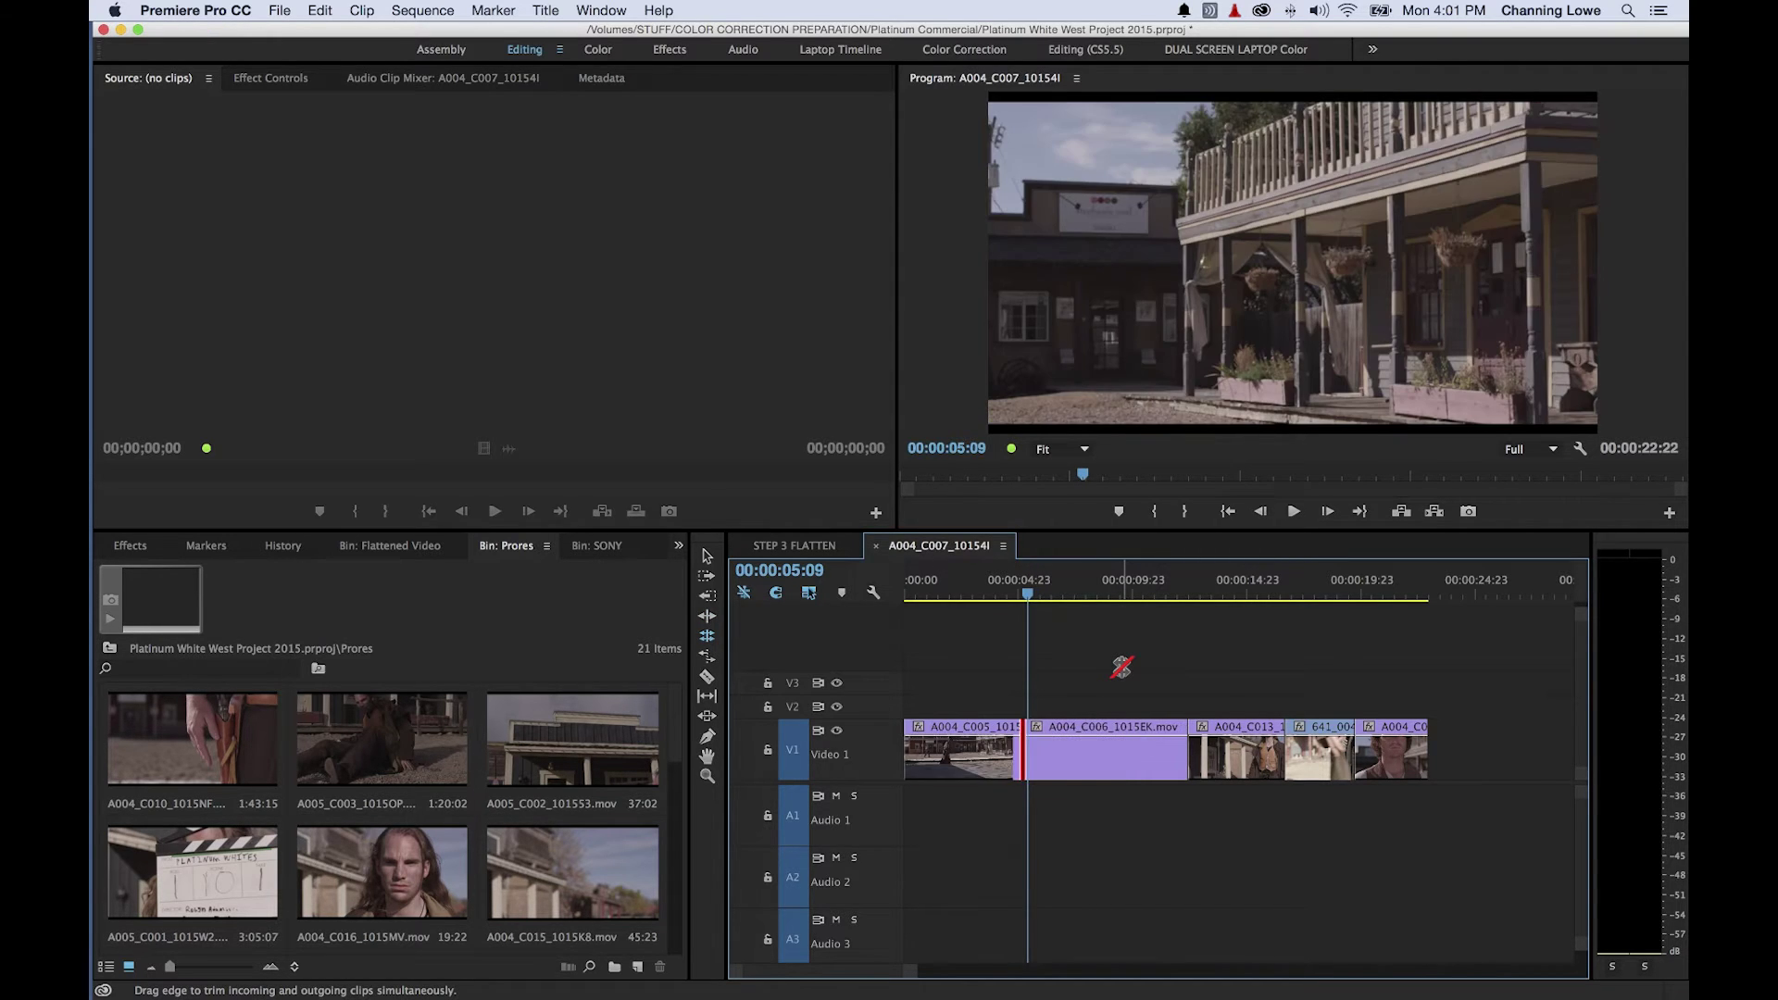
- Roll the selected first cut five frames later, one frame at a time
key("alt+Right")
key("alt+Right")
key("alt+Right")
key("alt+Right")
key("alt+Right")
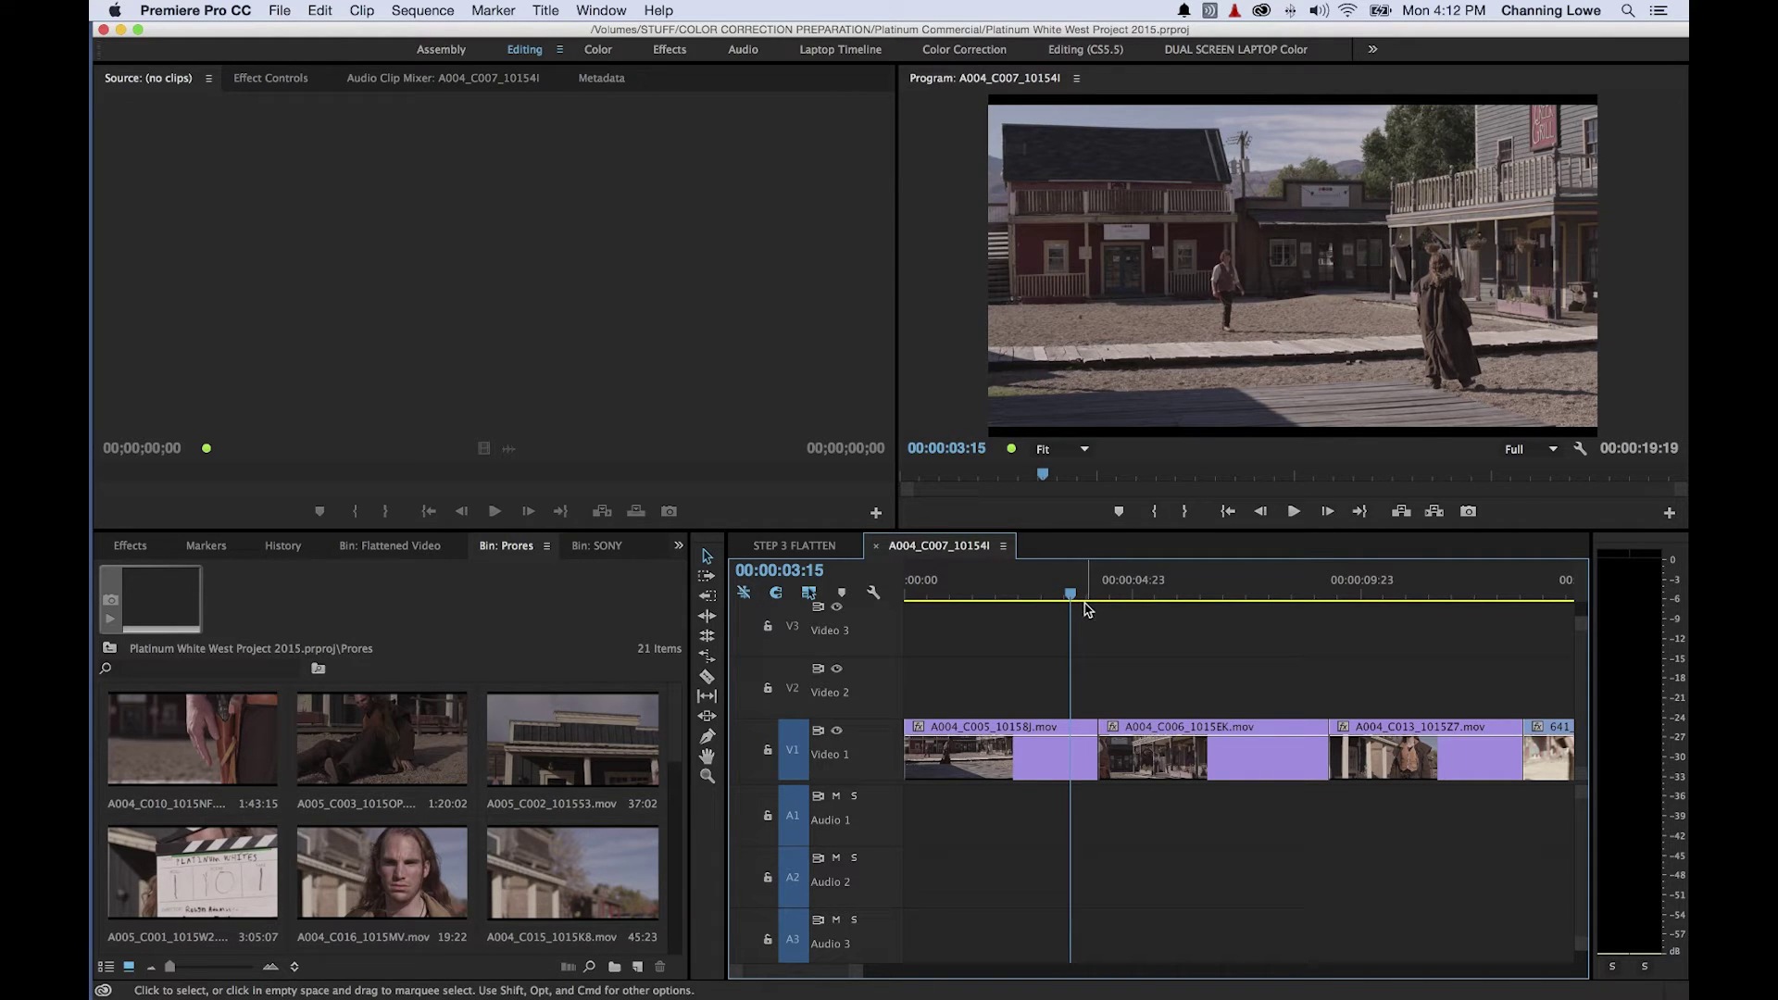
- Step the playhead back eight frames to 00:00:03:07 within the first clip
key("Left")
key("Left")
key("Left")
key("Left")
key("Left")
key("Left")
key("Left")
key("Left")
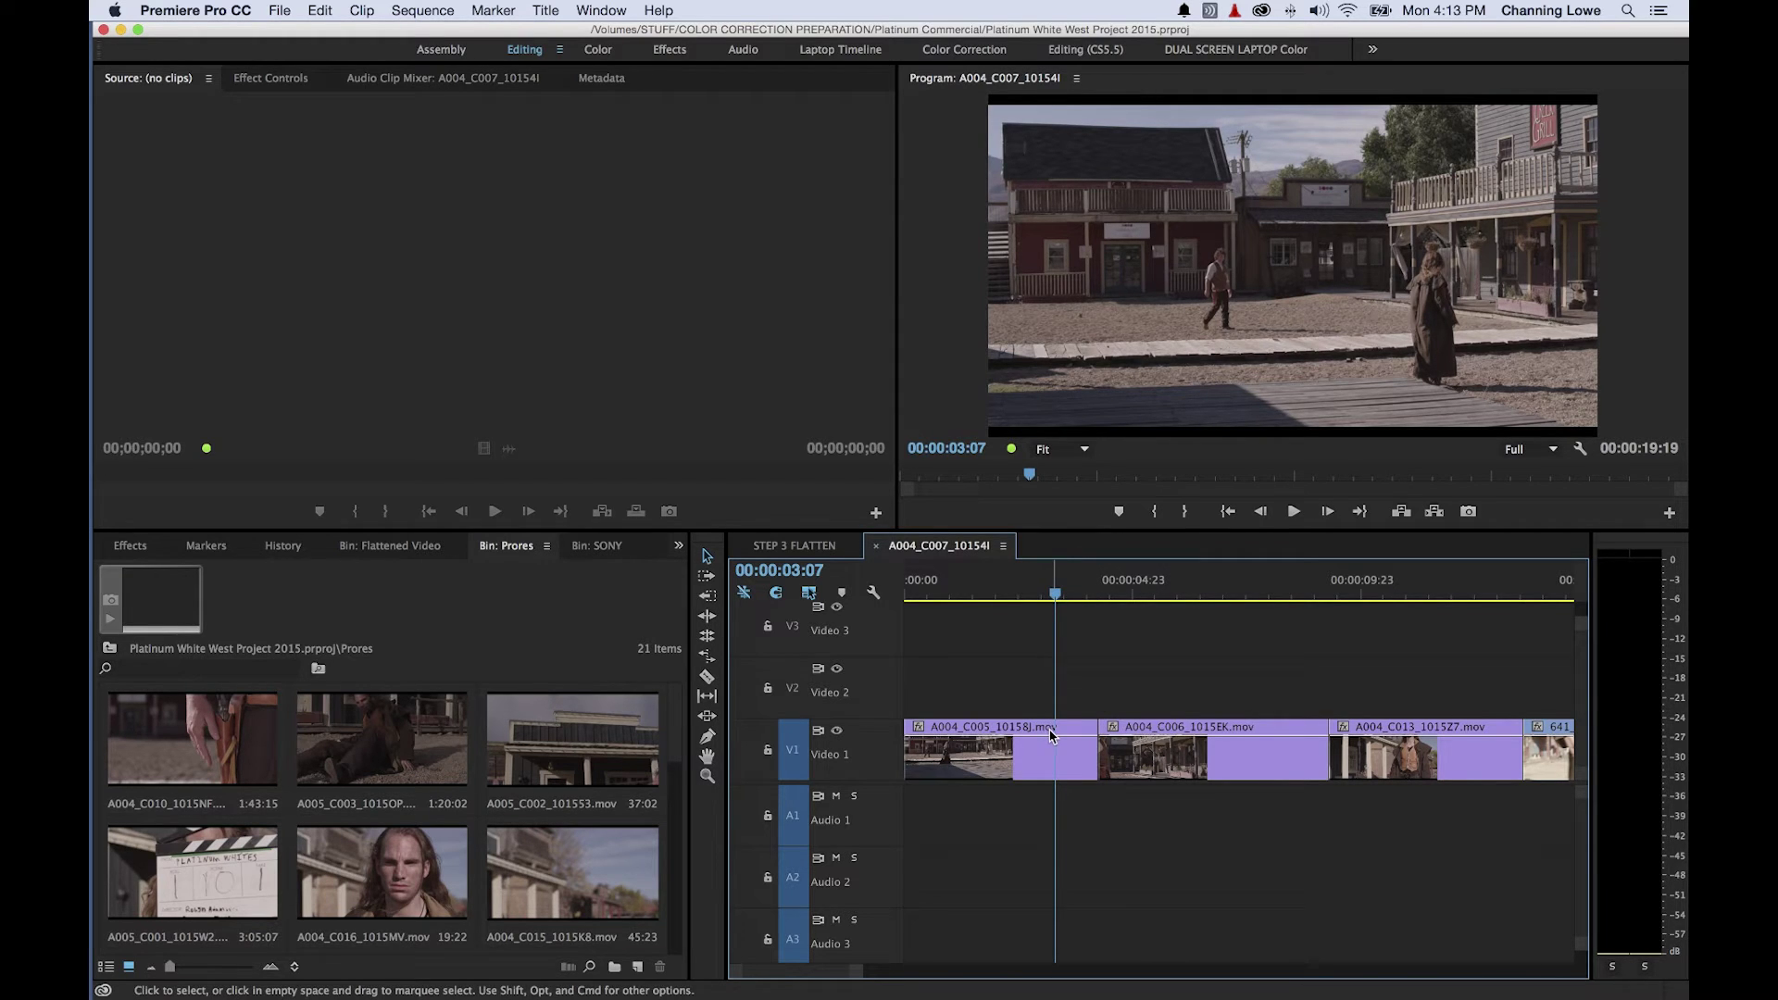
- Ripple-trim the start of the first clip up to the playhead at 00:00:01:05 and undo the trim
mouse_move(1052, 735)
left_click_drag(1055, 593, 963, 600)
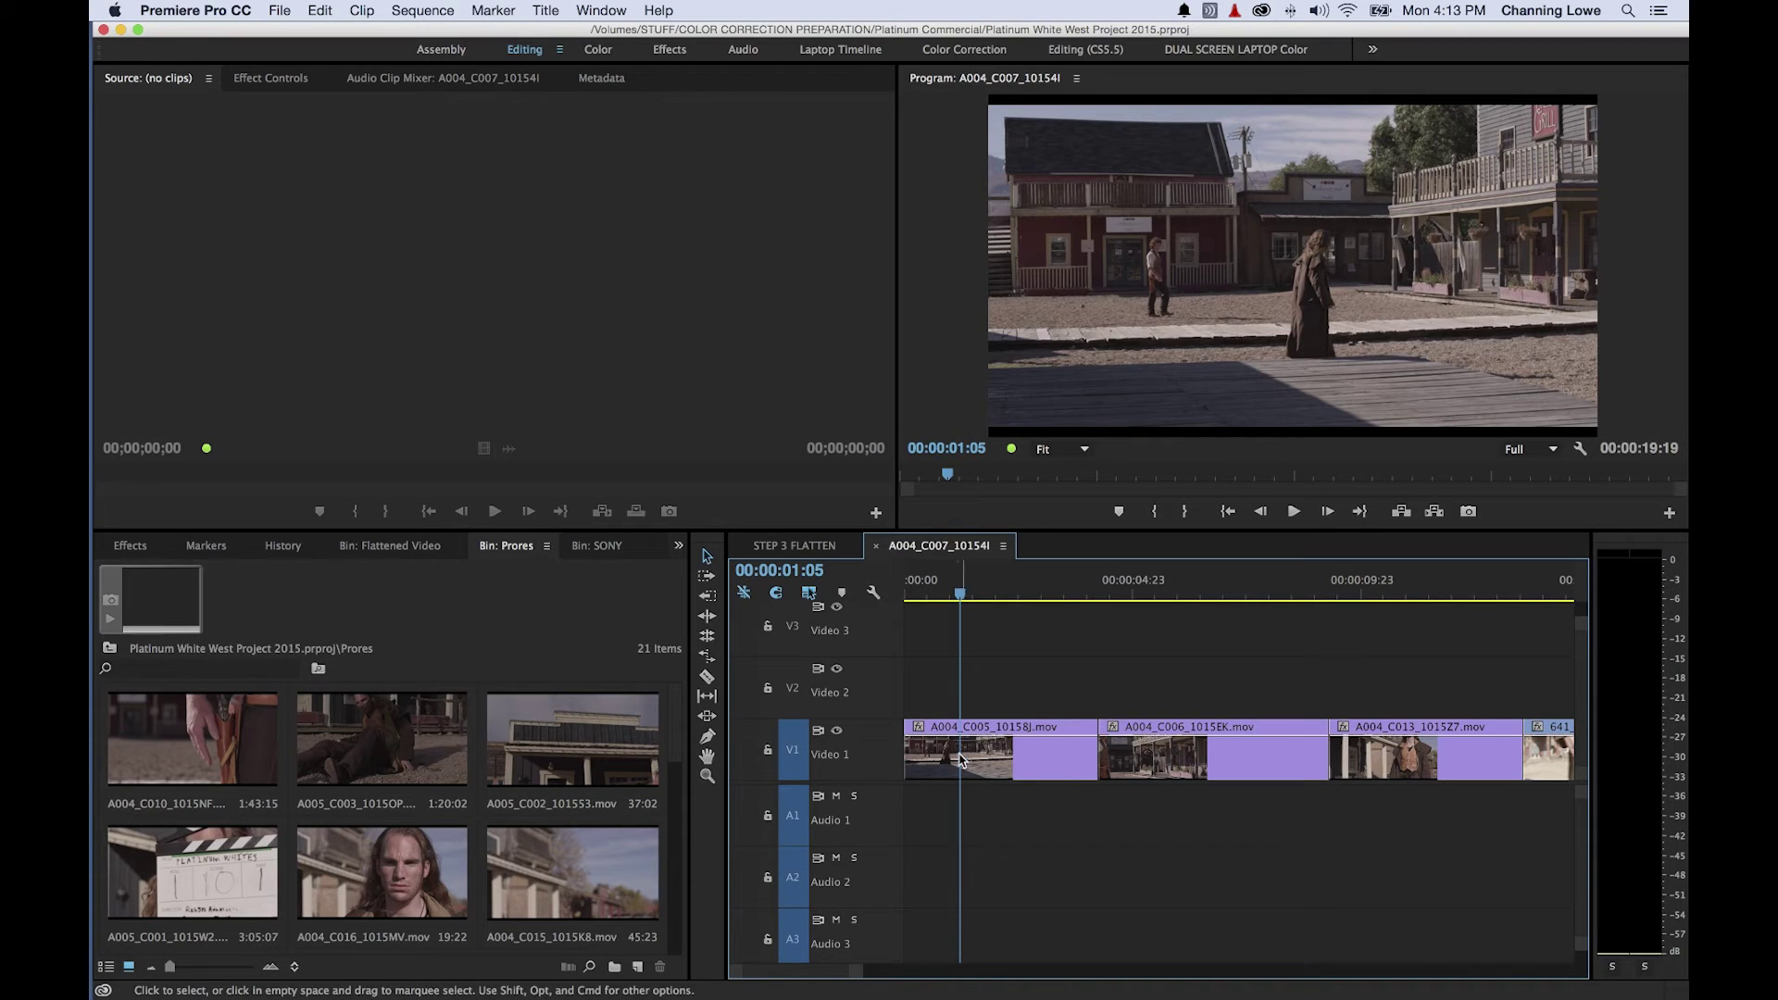
left_click_drag(1041, 779, 1041, 779)
key("Home")
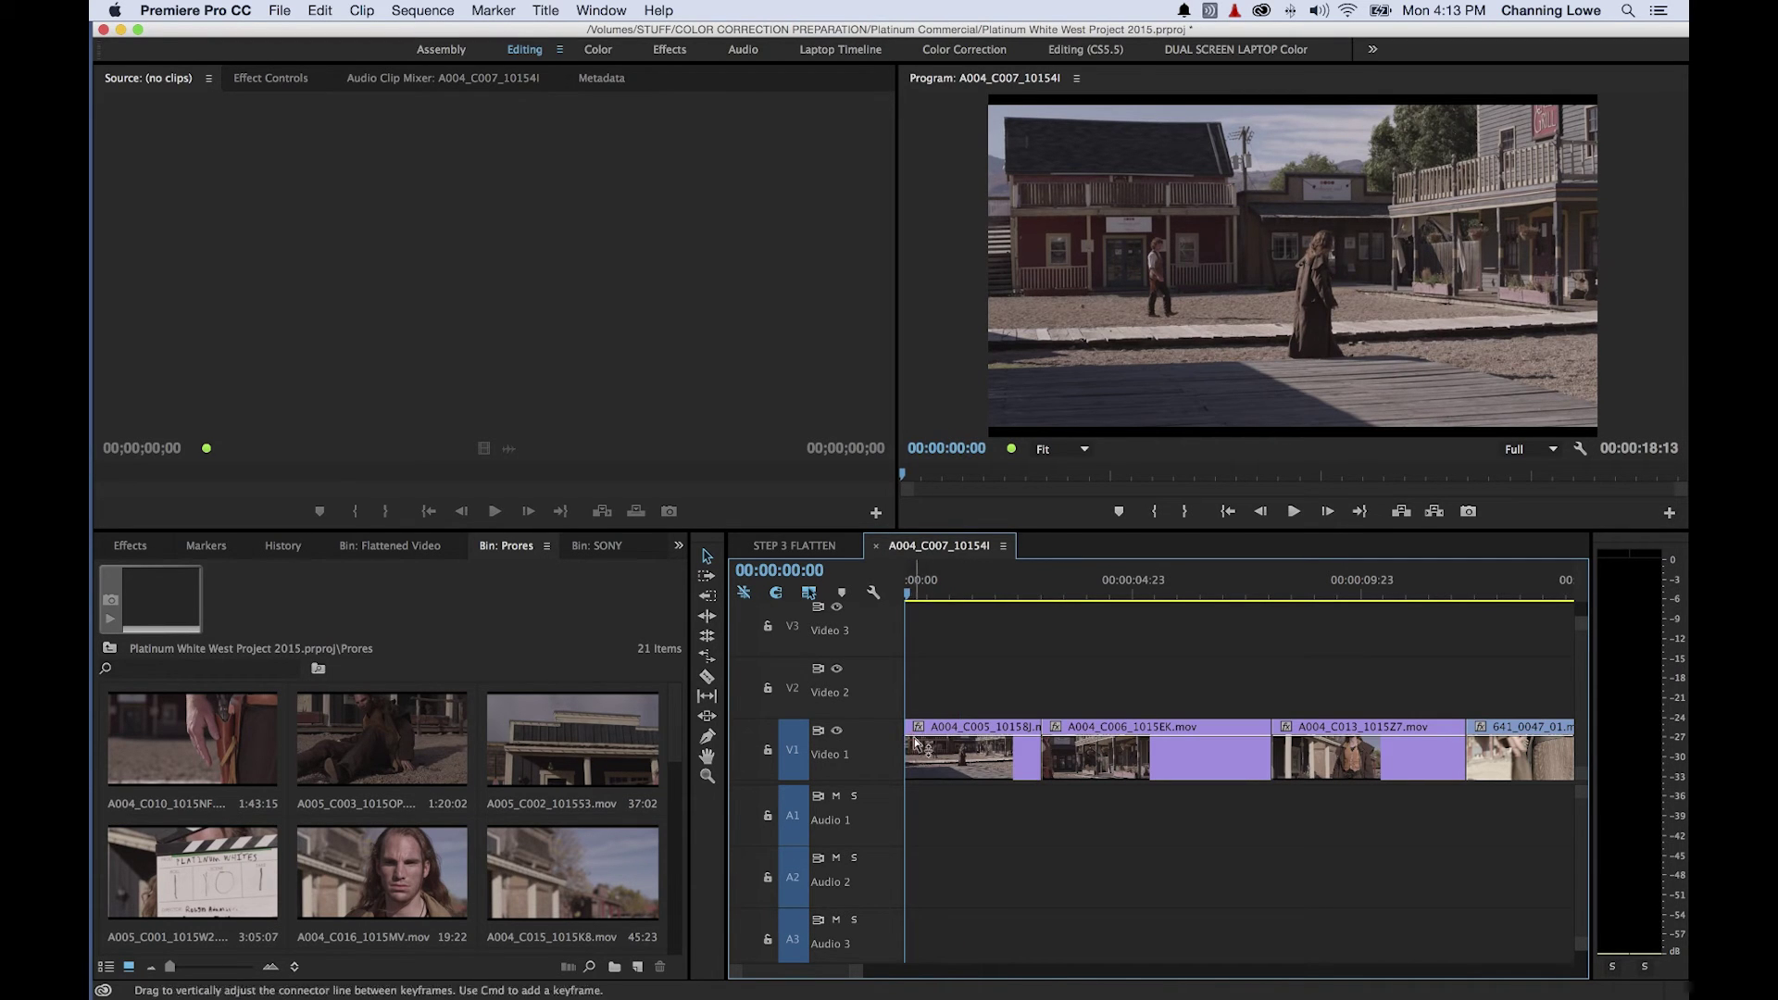
key("super+z")
- Ripple-trim the start of the second clip up to the playhead at 00:00:05:11 and undo the trim
left_click_drag(1014, 583, 1154, 604)
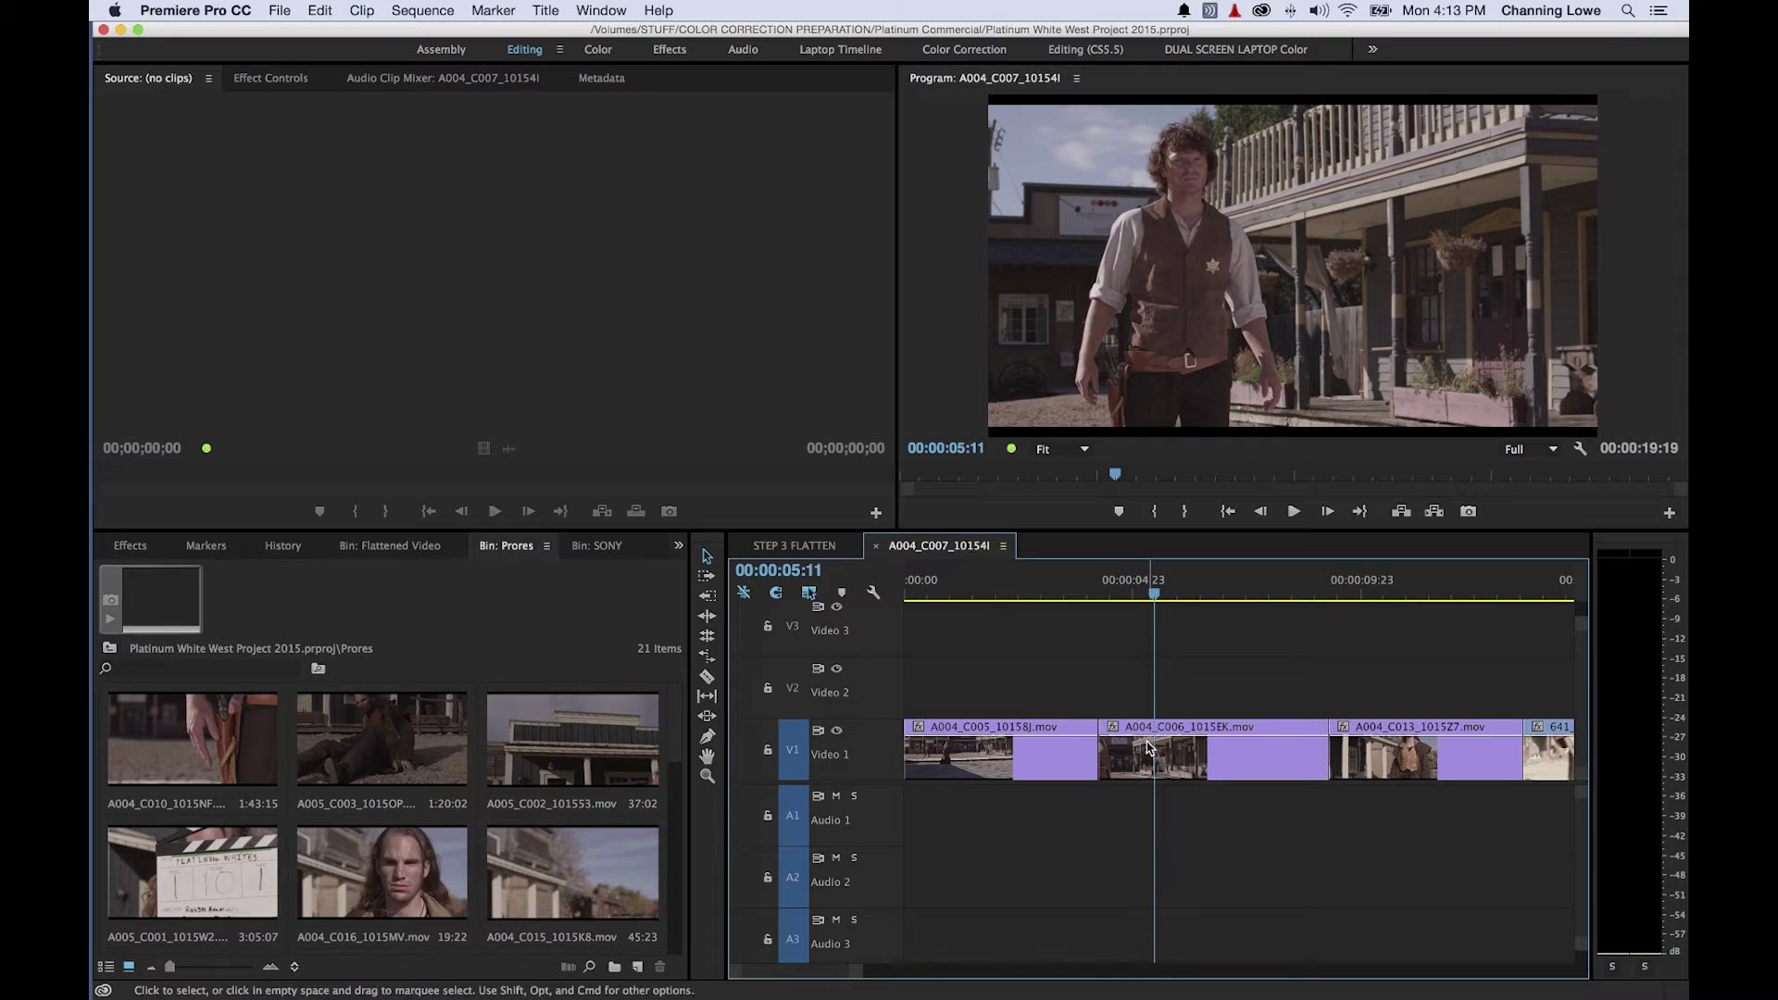
key("q")
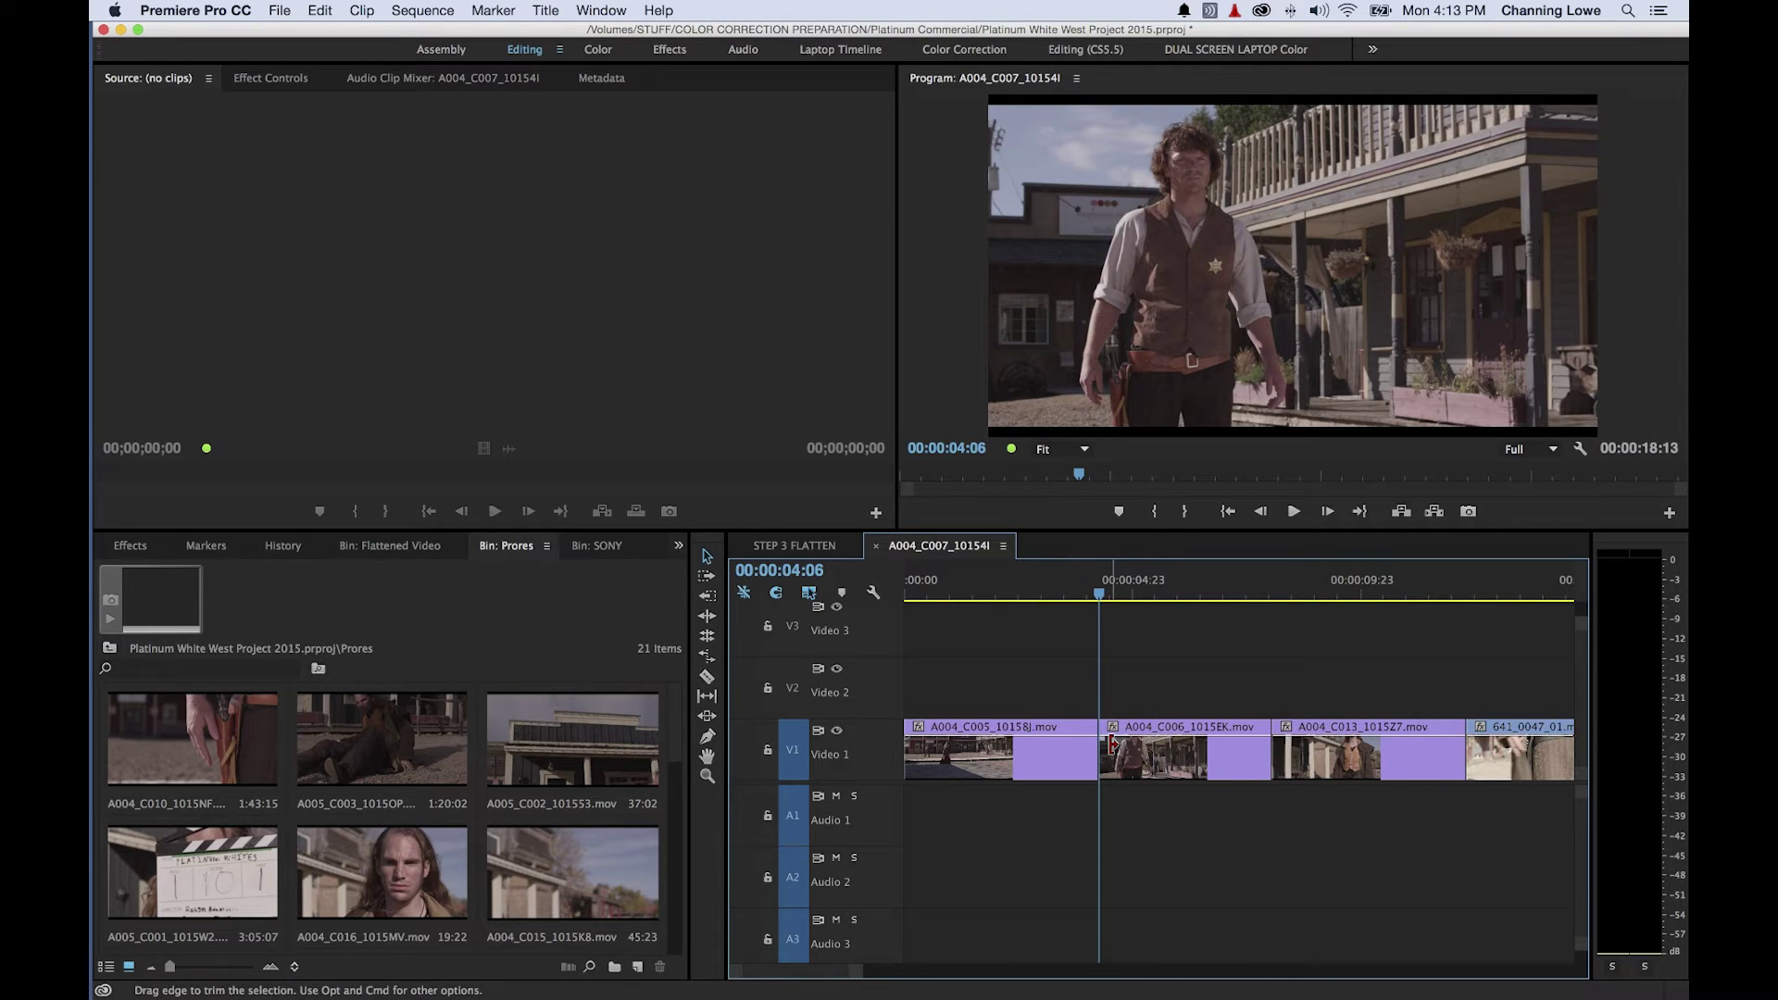
key("super+z")
- Ripple-trim the end of the first clip back to the playhead at 00:00:02:13 two times, undoing each trim
left_click_drag(1111, 595, 1020, 596)
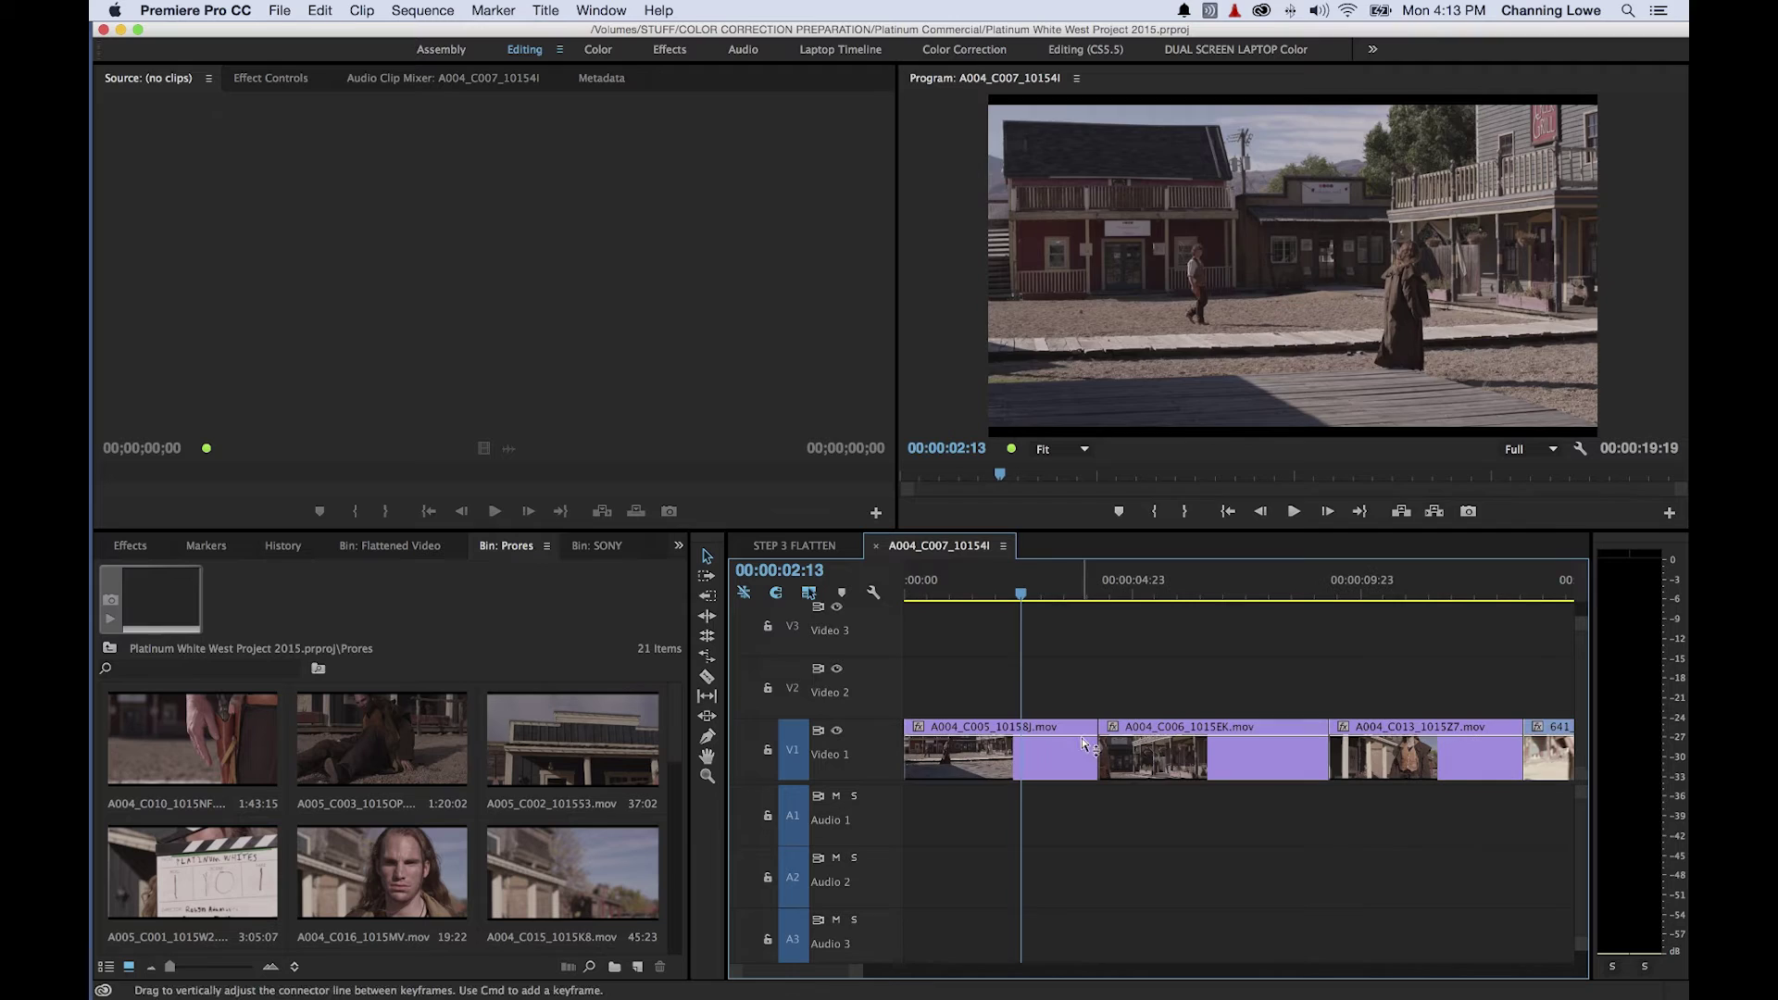
key("w")
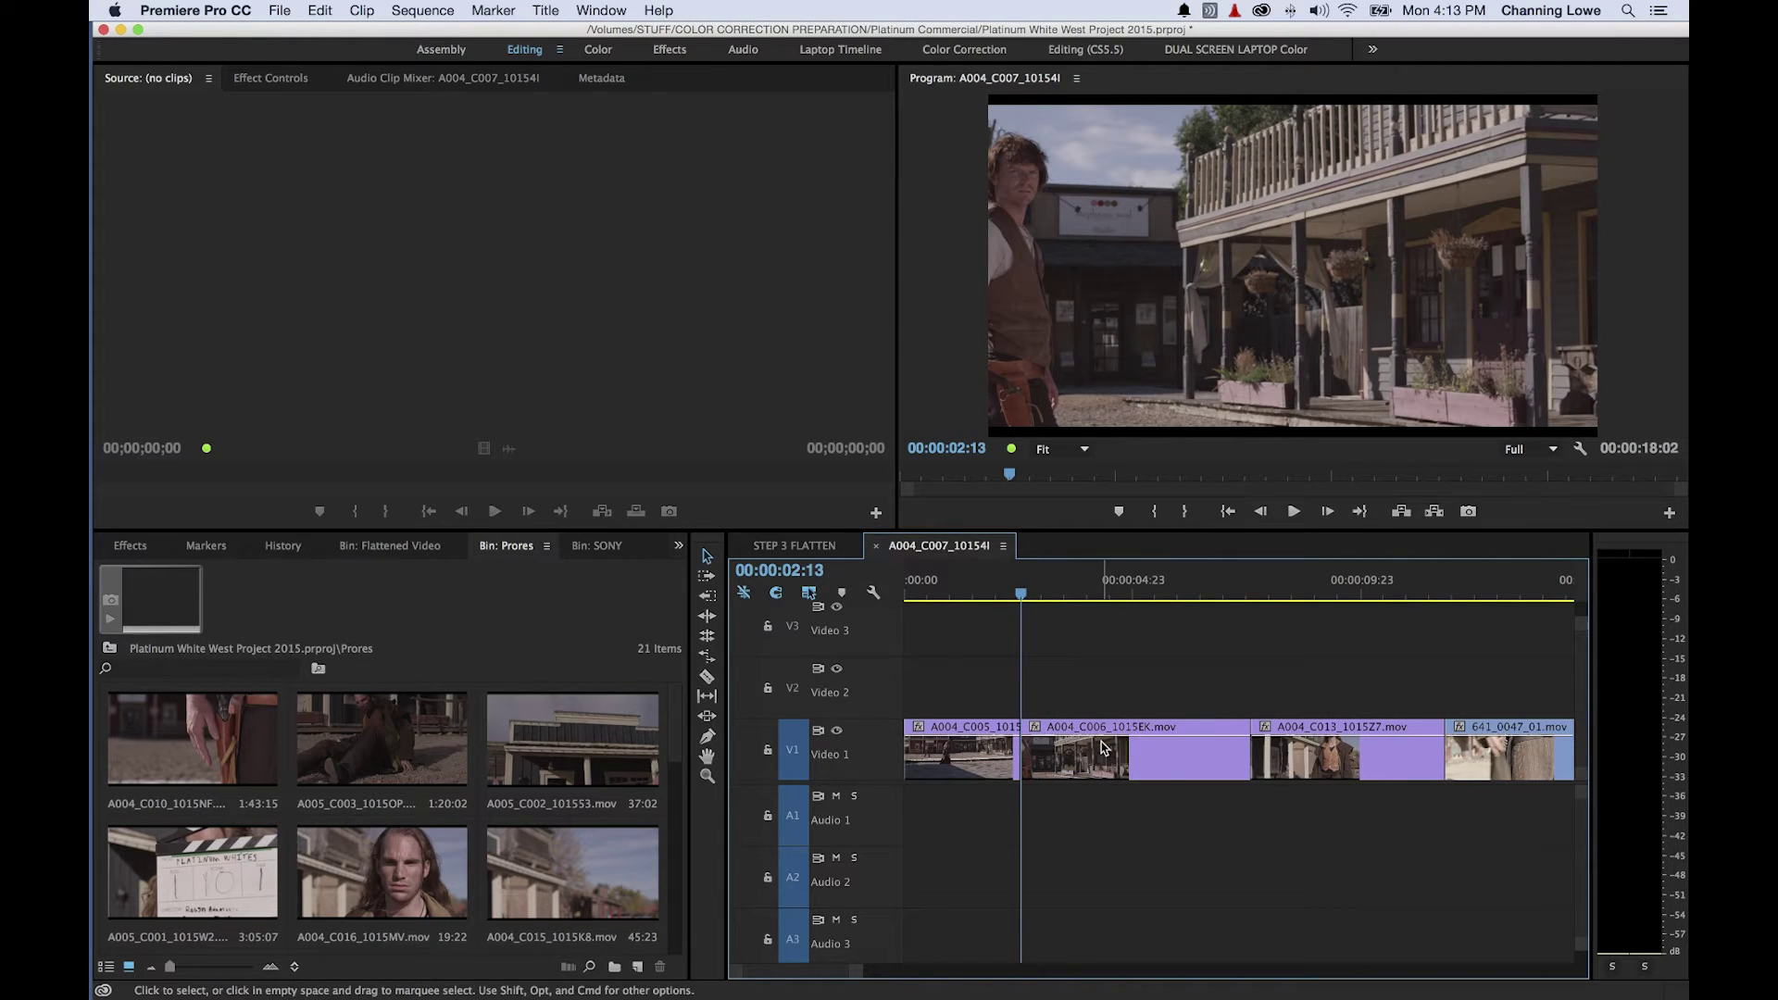
key("super+z")
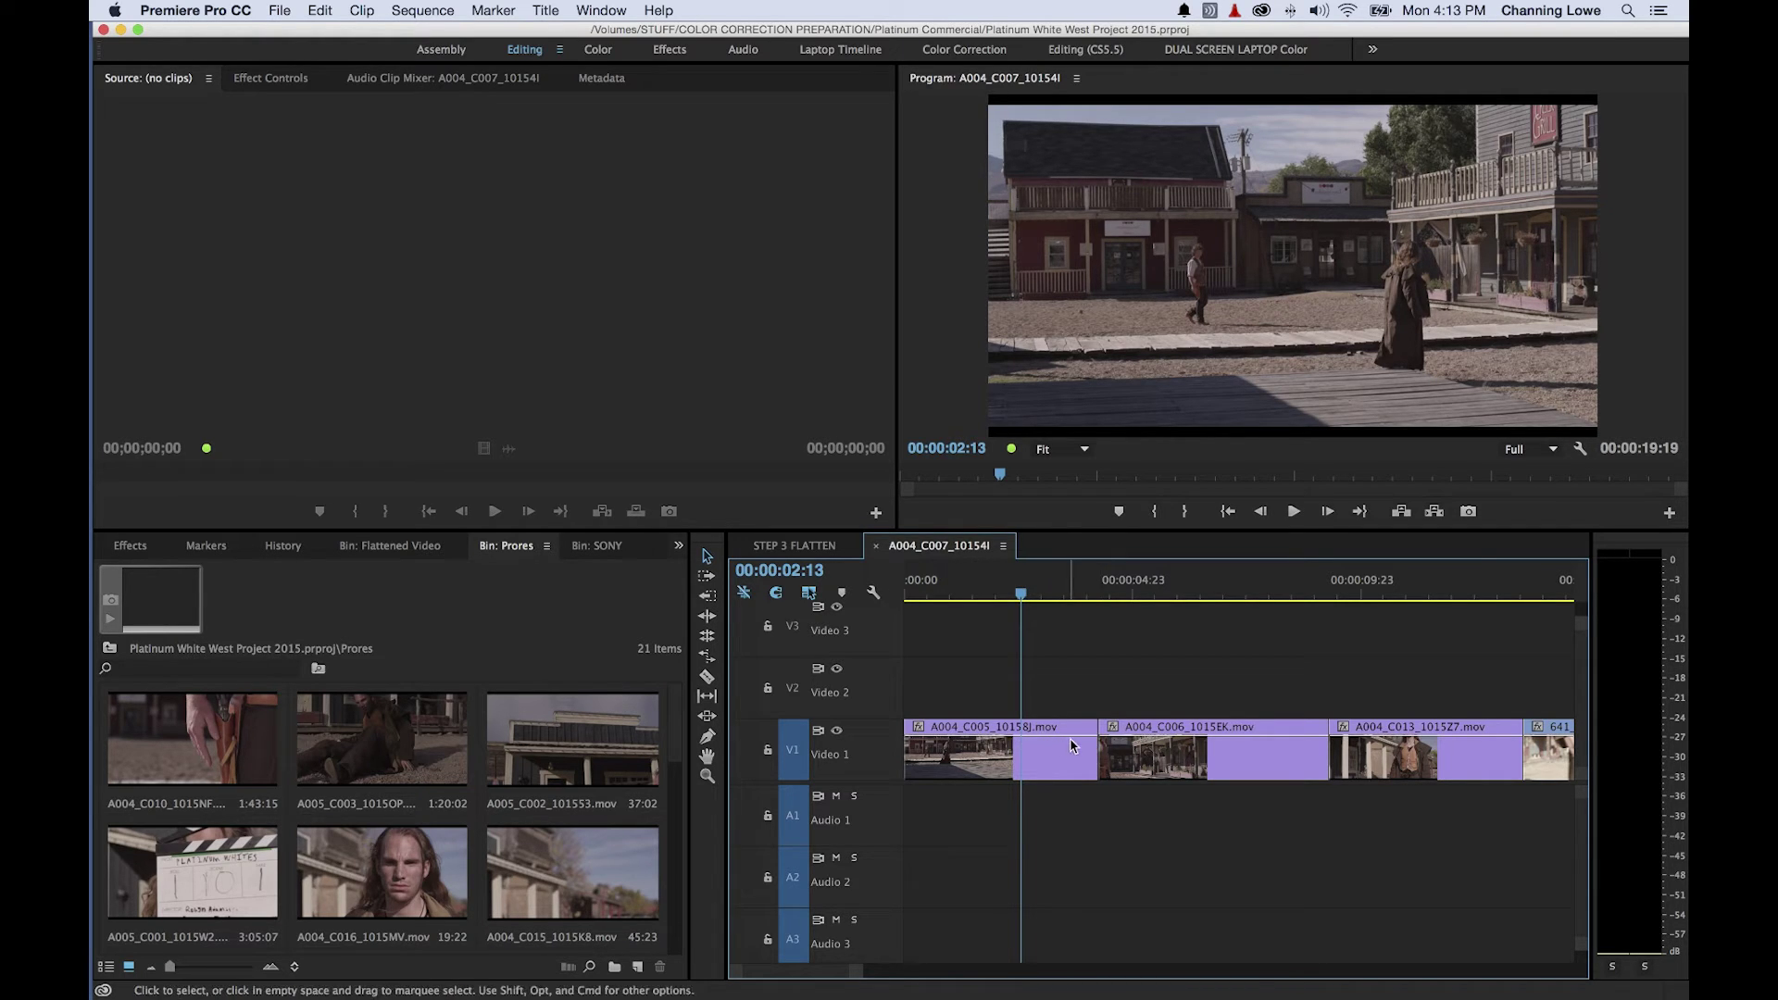
left_click_drag(1093, 773, 1020, 777)
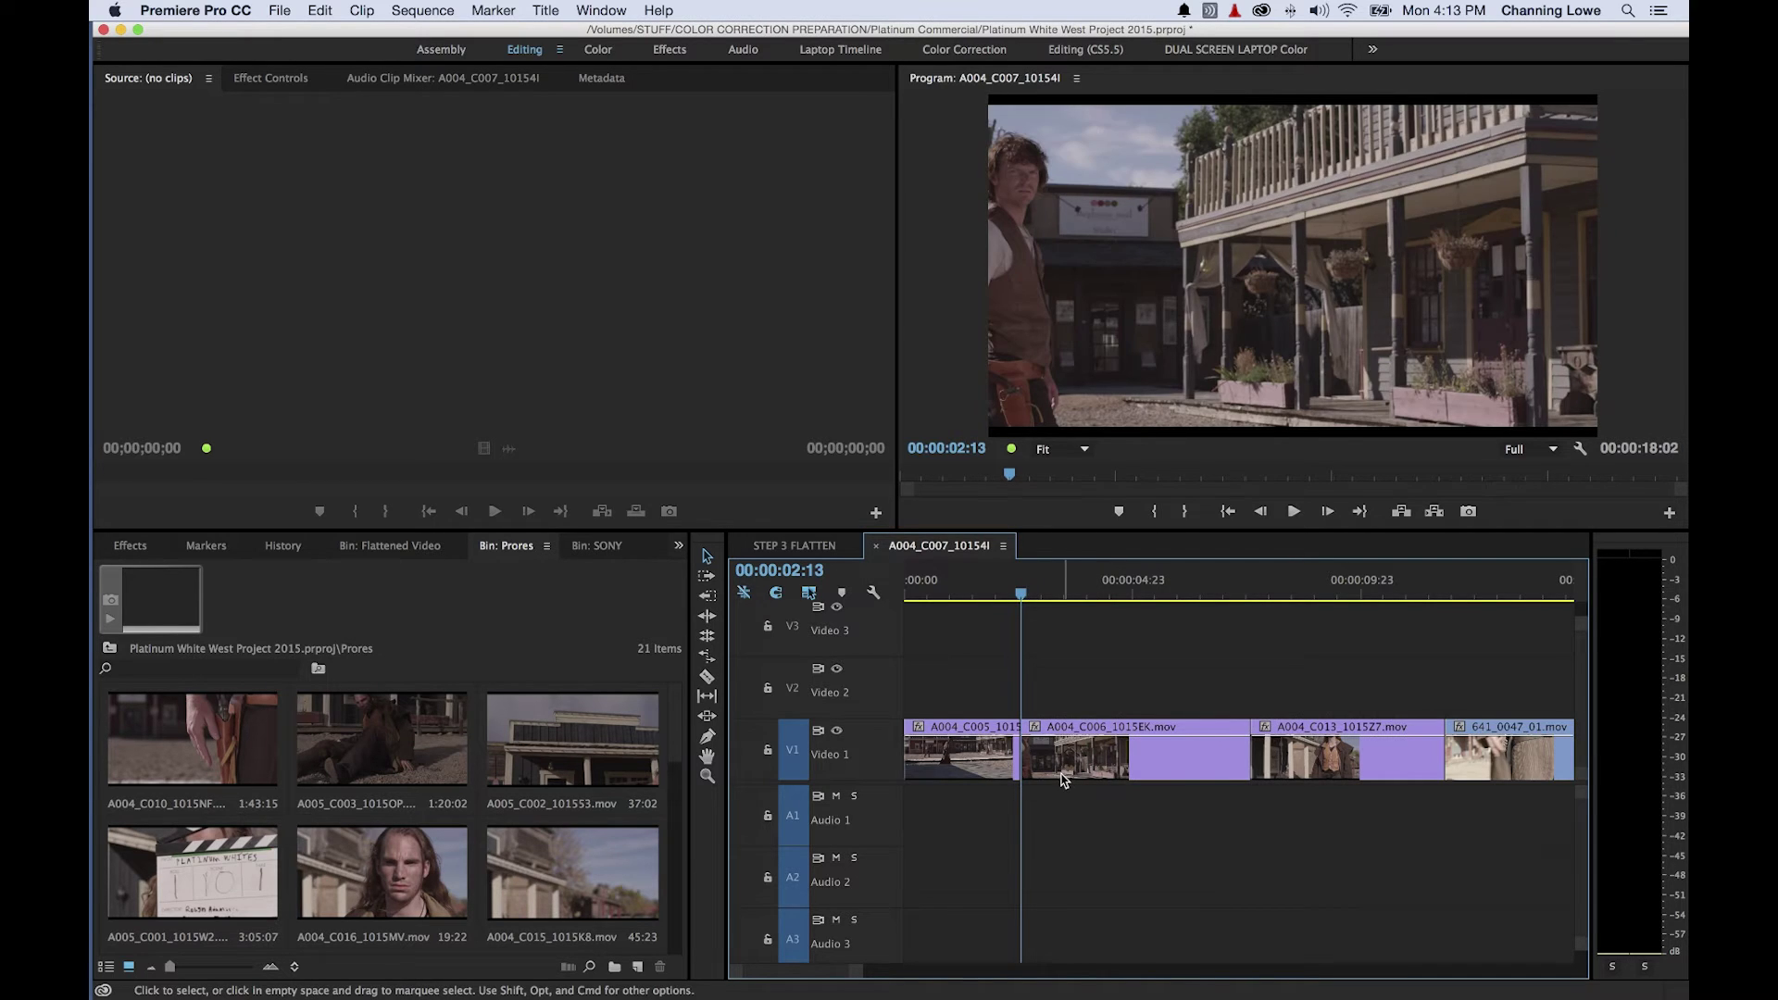
key("super+z")
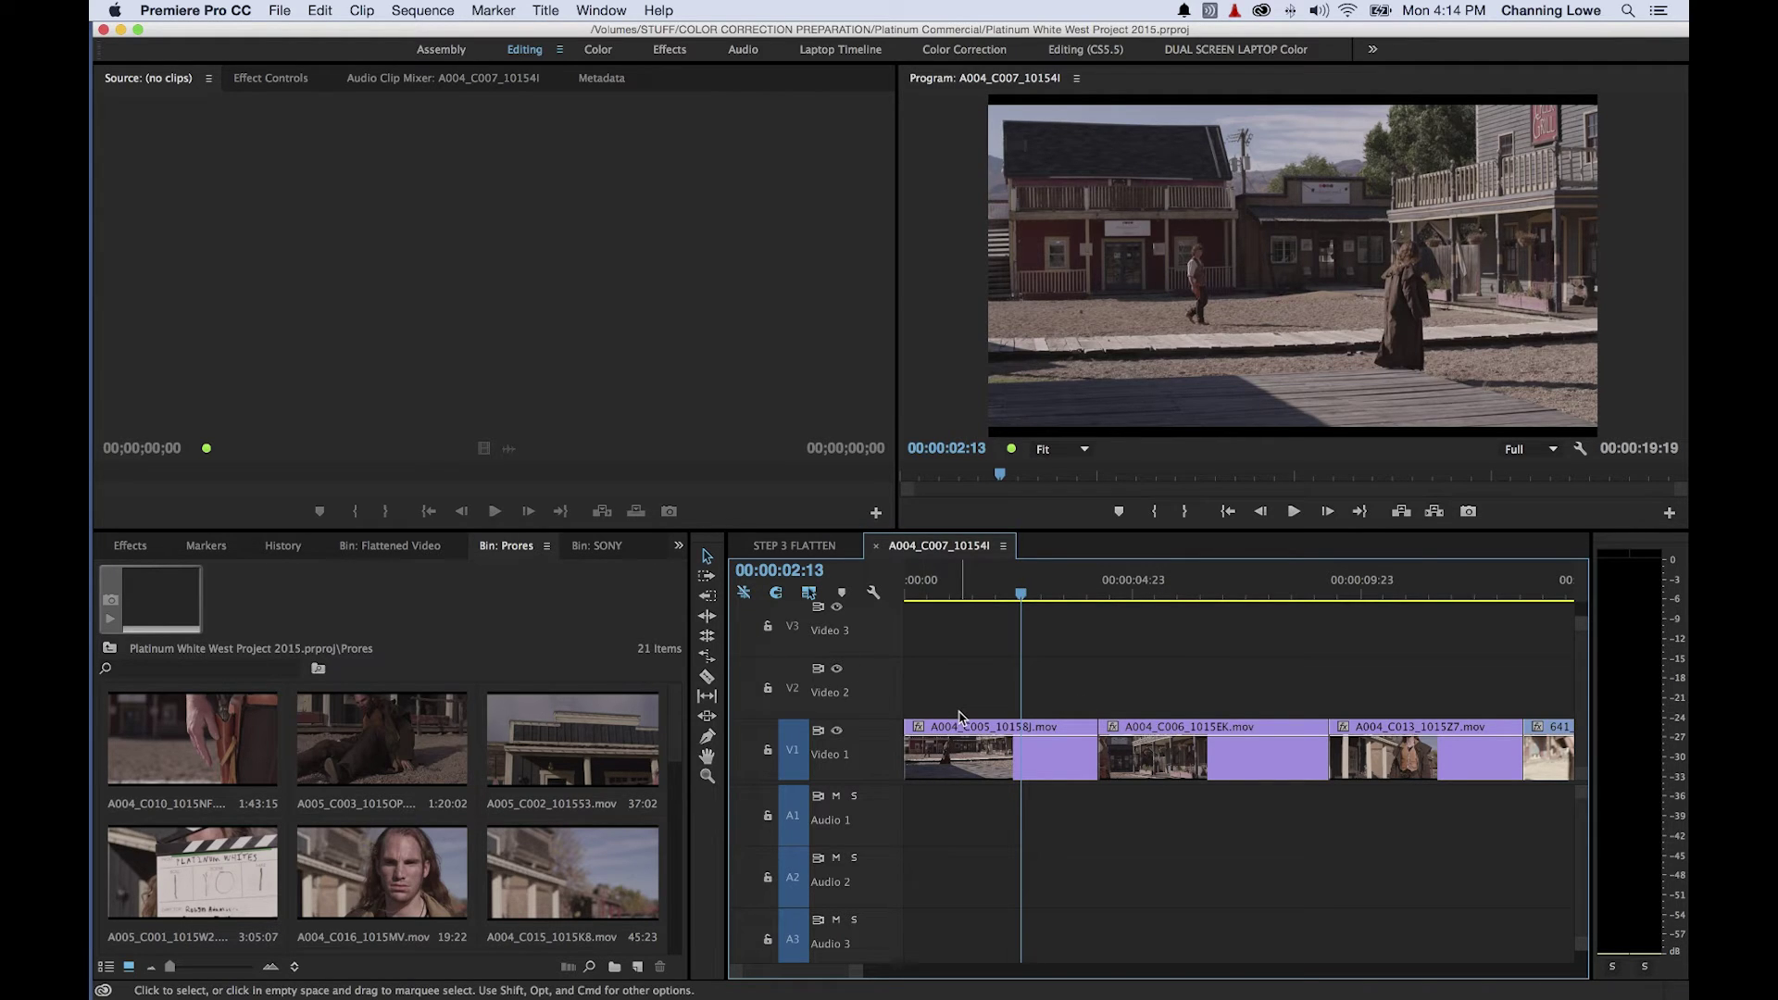
- Roll the first cut back to the playhead at 00:00:02:13 using the Rolling Edit tool, and undo the roll
key("n")
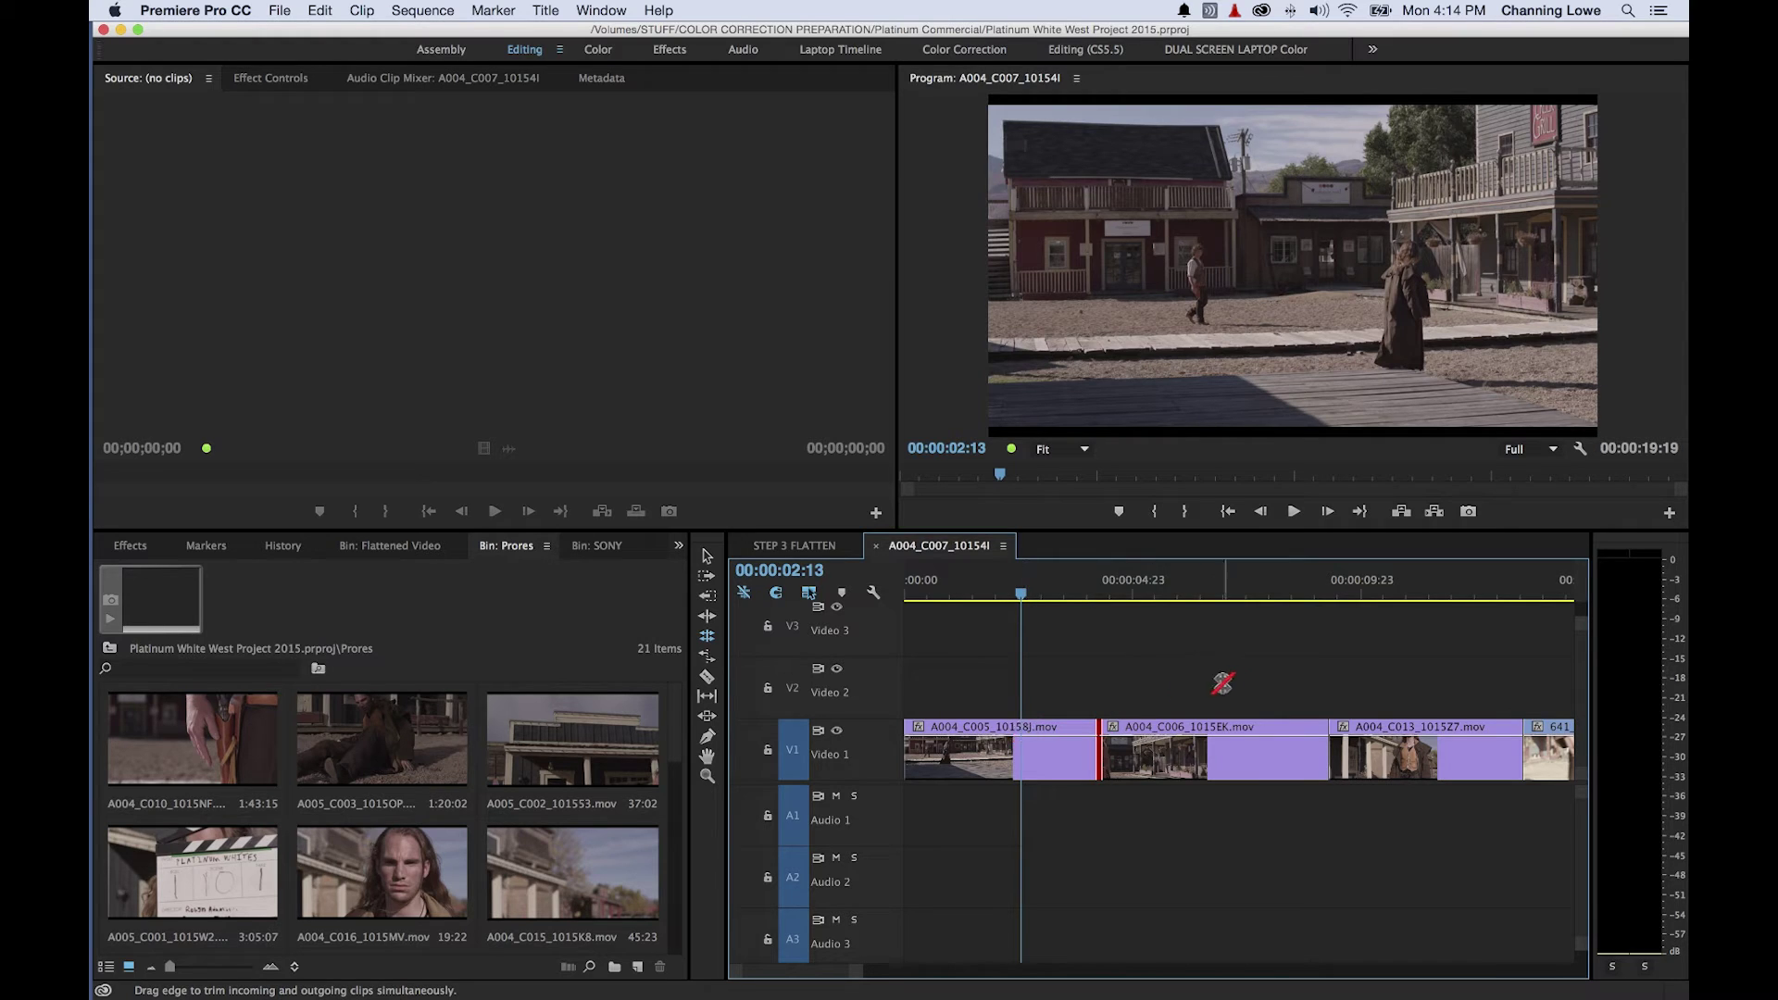
left_click_drag(1101, 736, 1022, 737)
key("super+z")
key("super+shift+z")
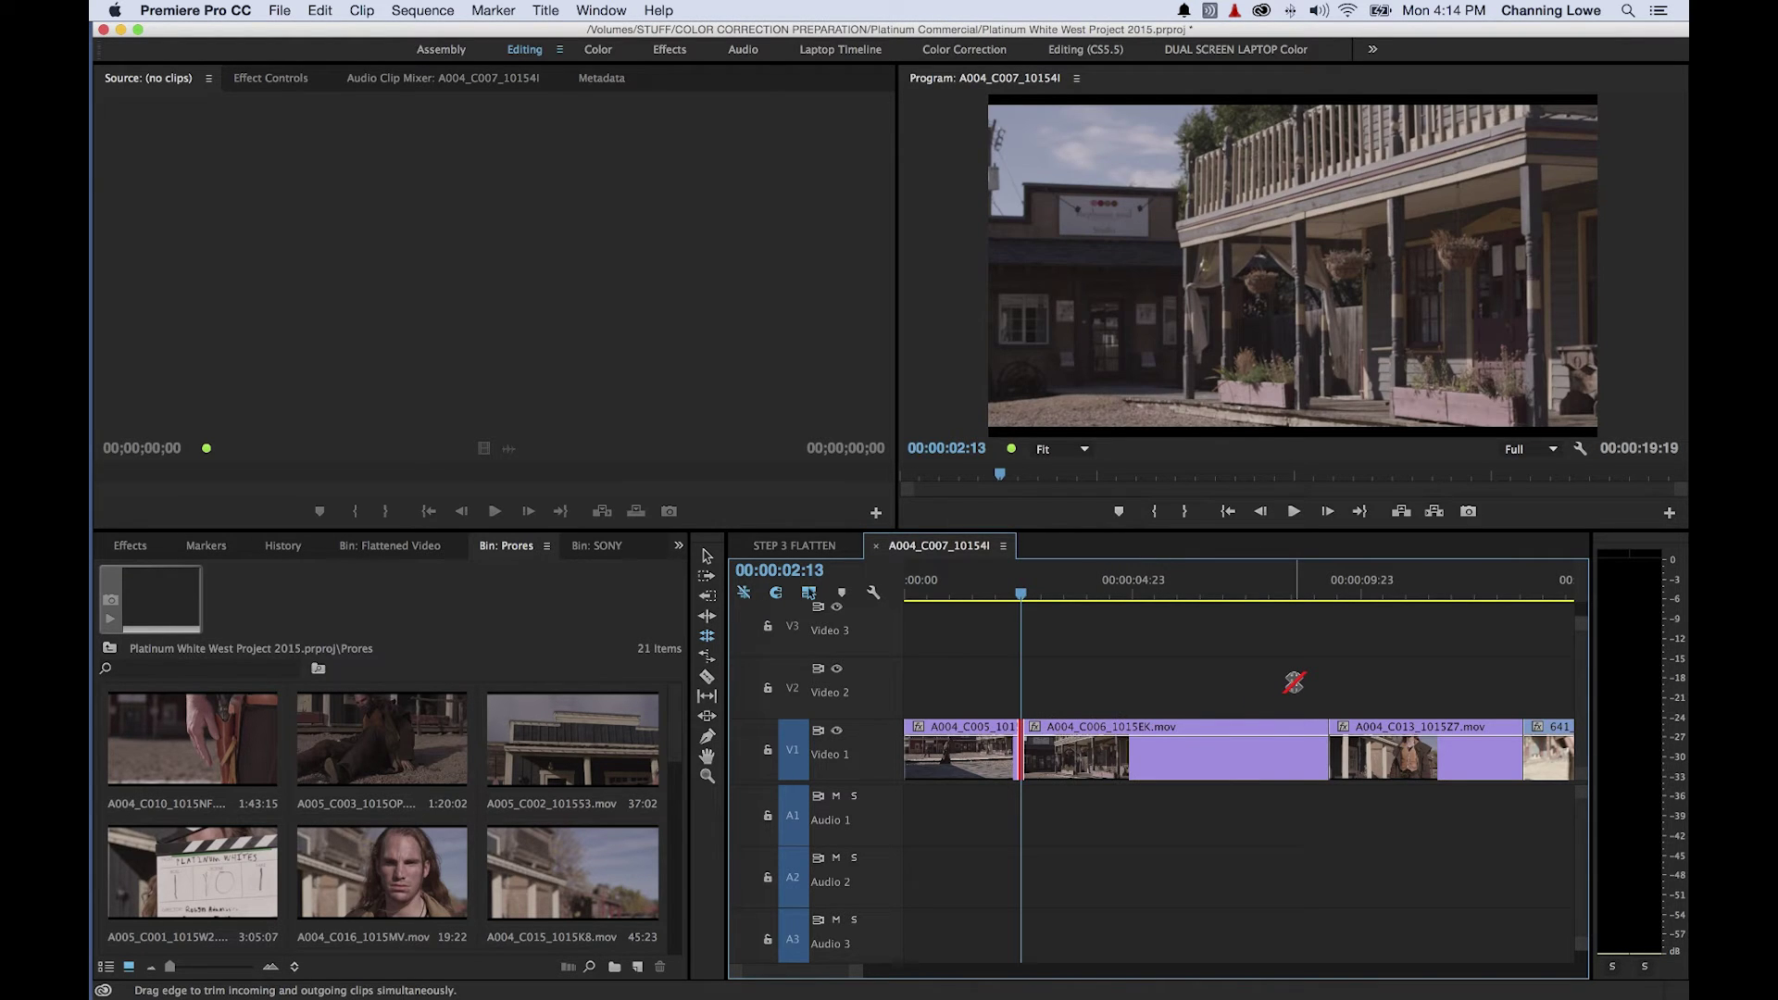
key("super+z")
- Select the end of the first clip with the Ripple Edit tool, extend that edit to the playhead at 00:00:02:13, and undo it
key("b")
left_click(1090, 738)
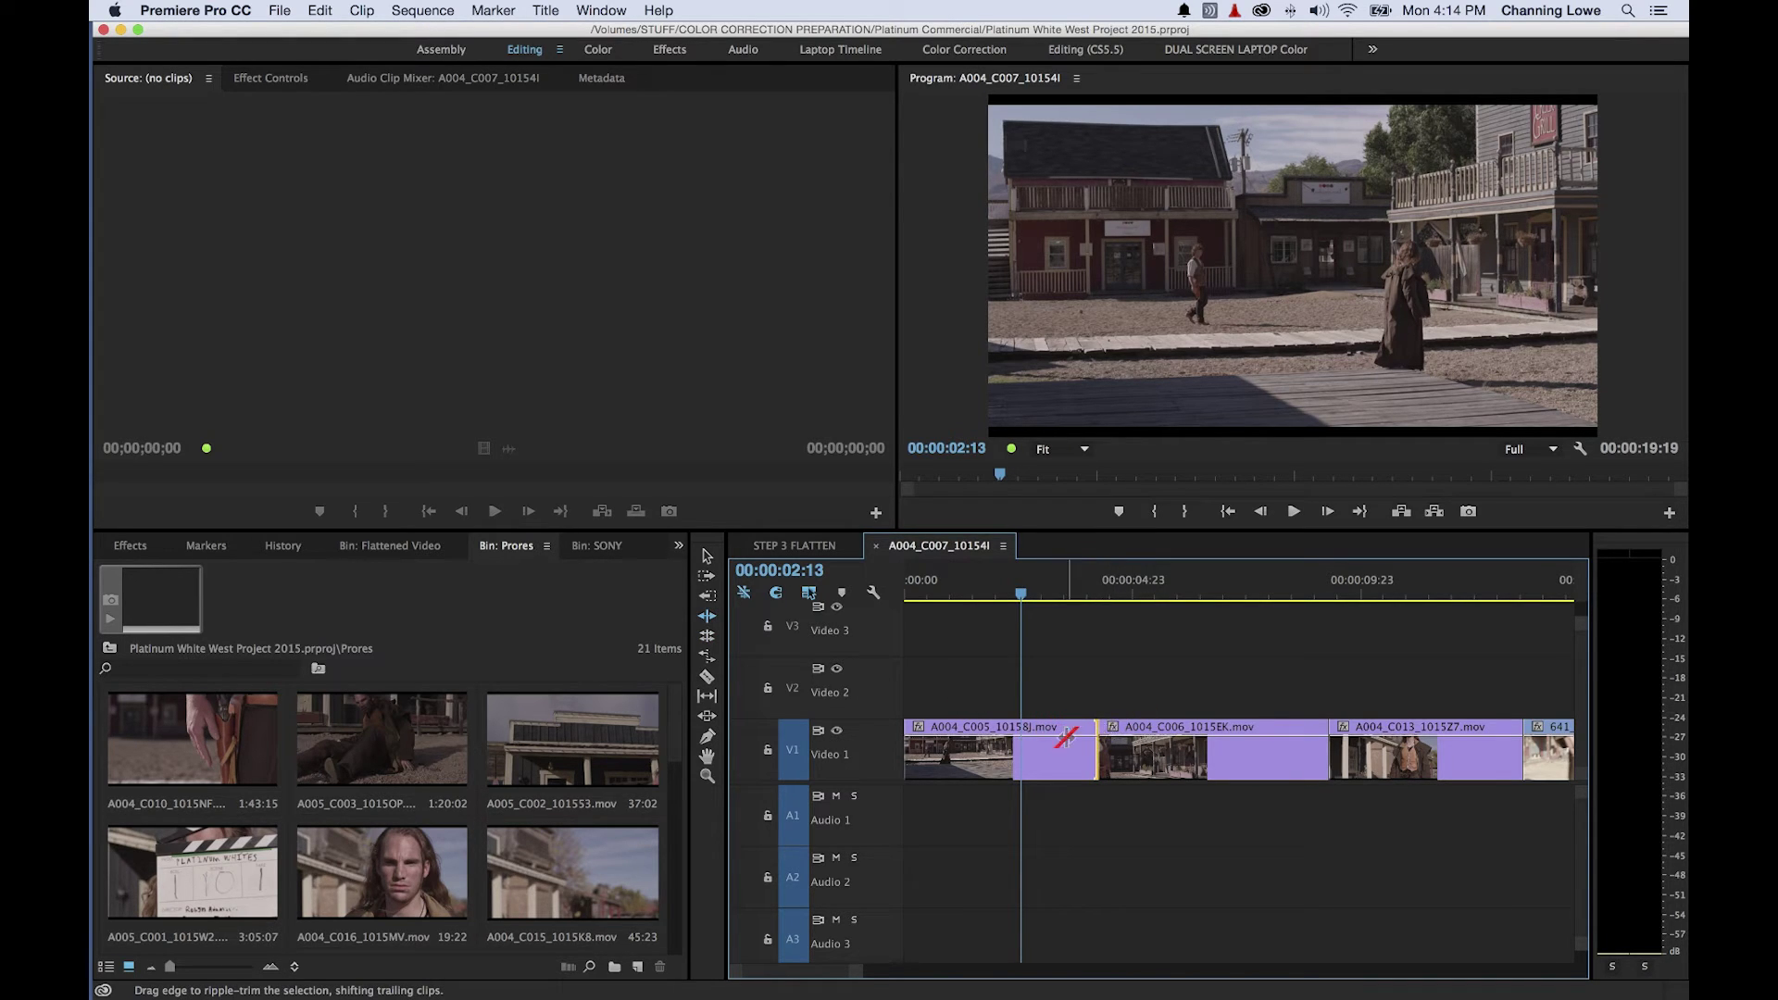
key("e")
key("super+z")
- Ripple the first clip's end out to 00:00:05:08 and the second clip's start in to that same time, undoing each trim
left_click_drag(1056, 583, 1149, 583)
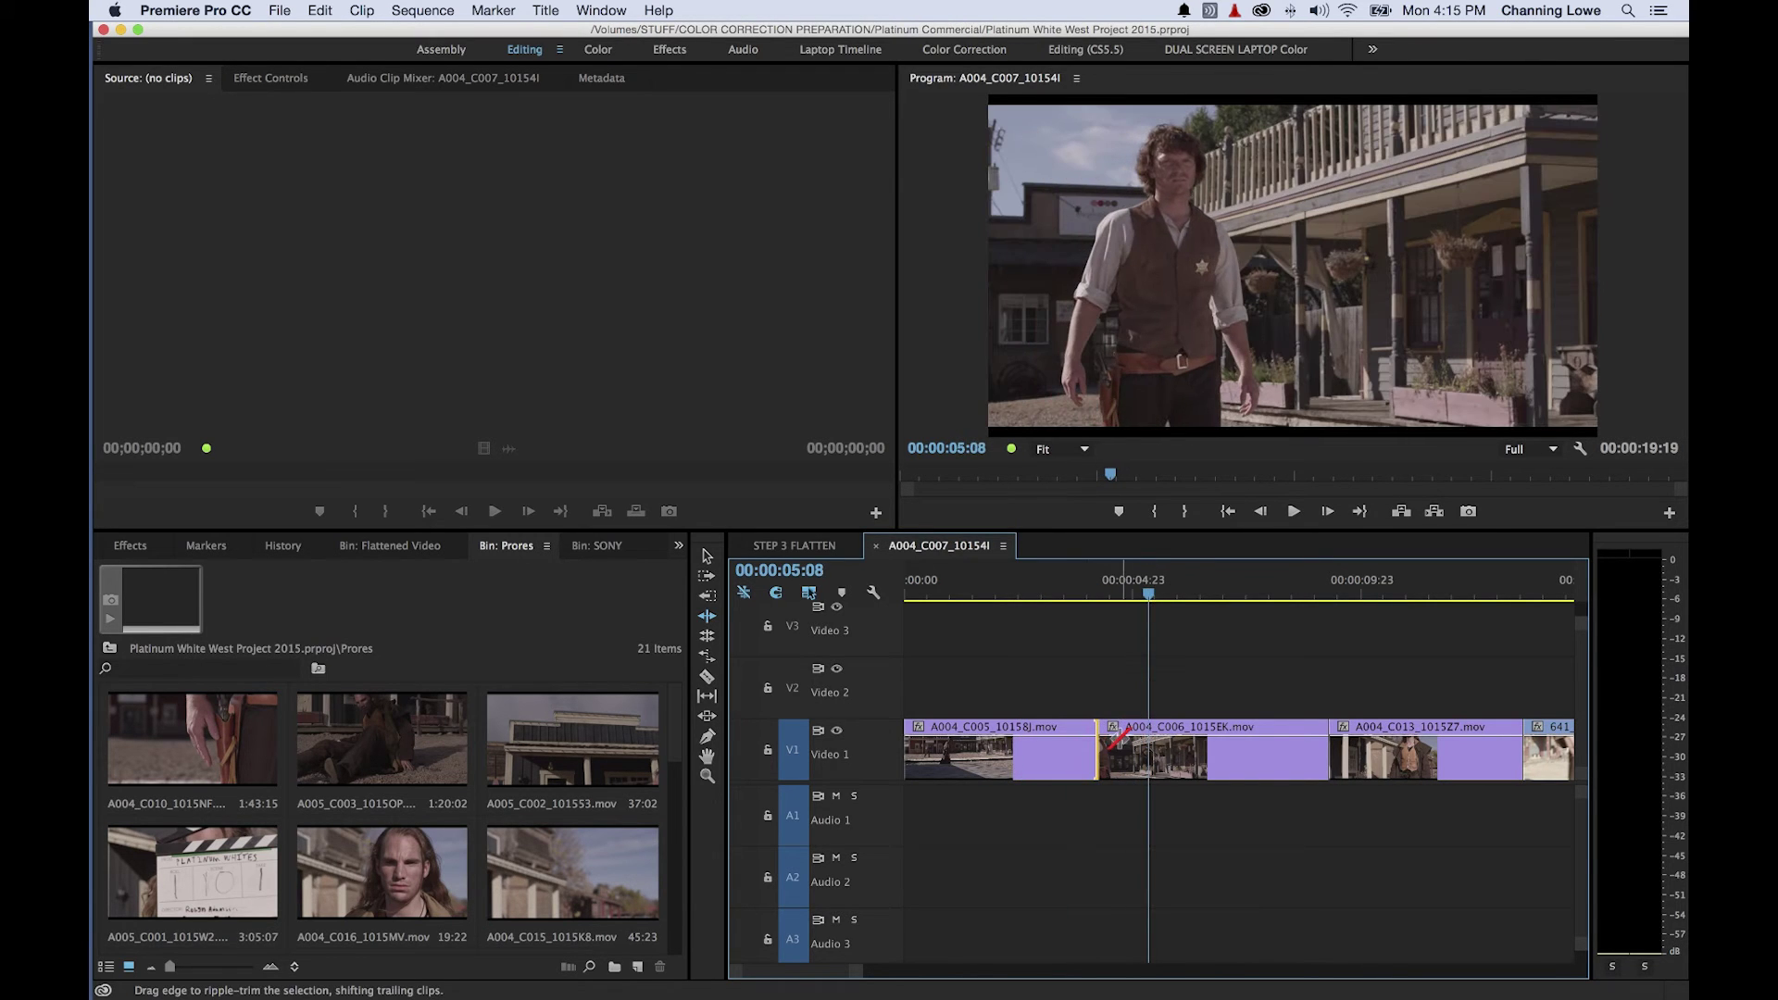
key("e")
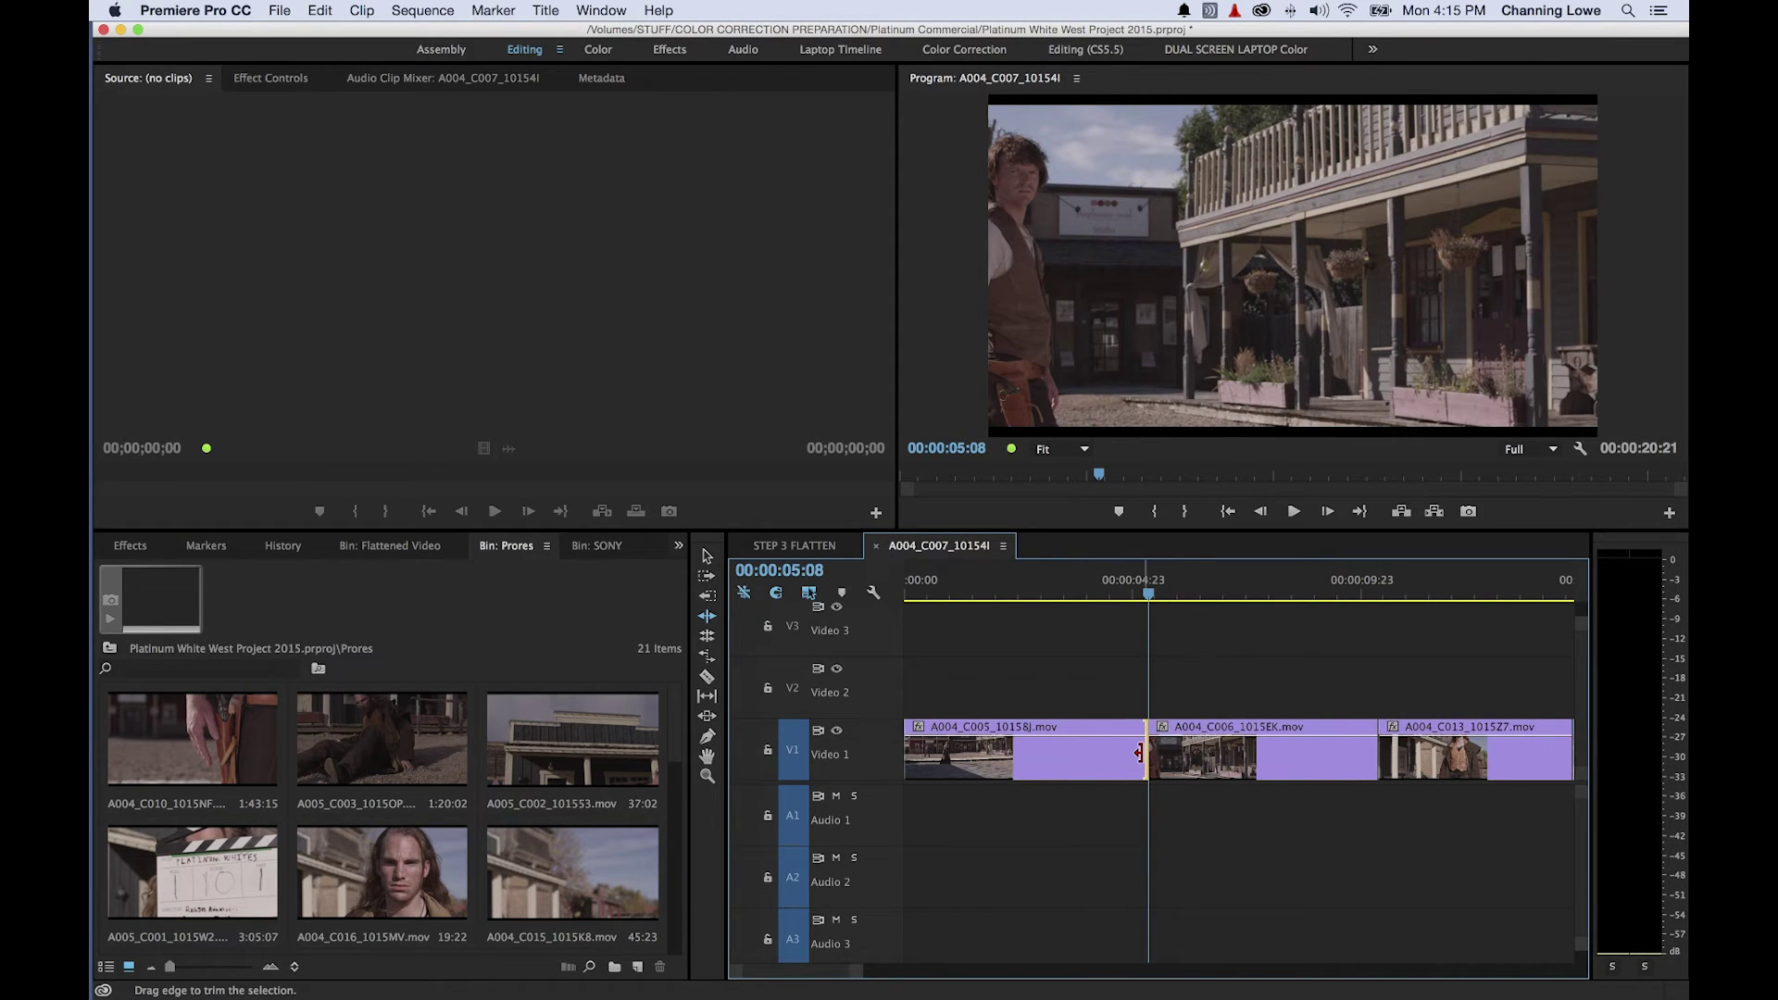
key("super+z")
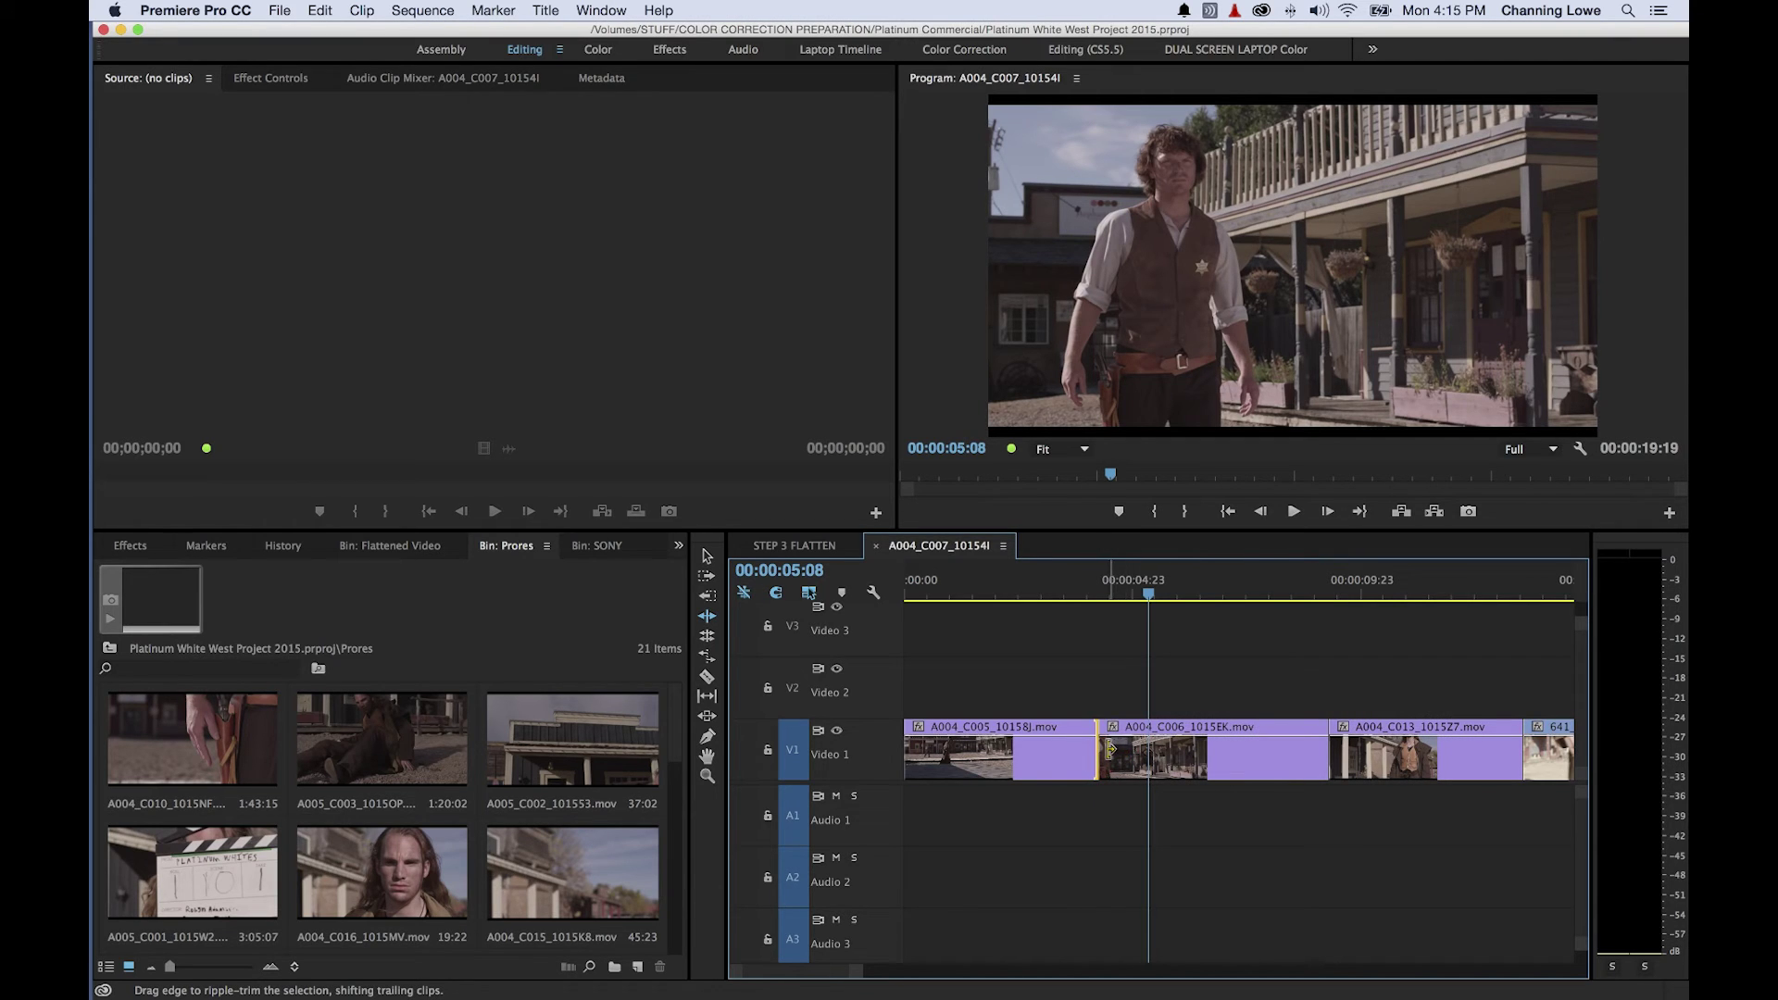
key("q")
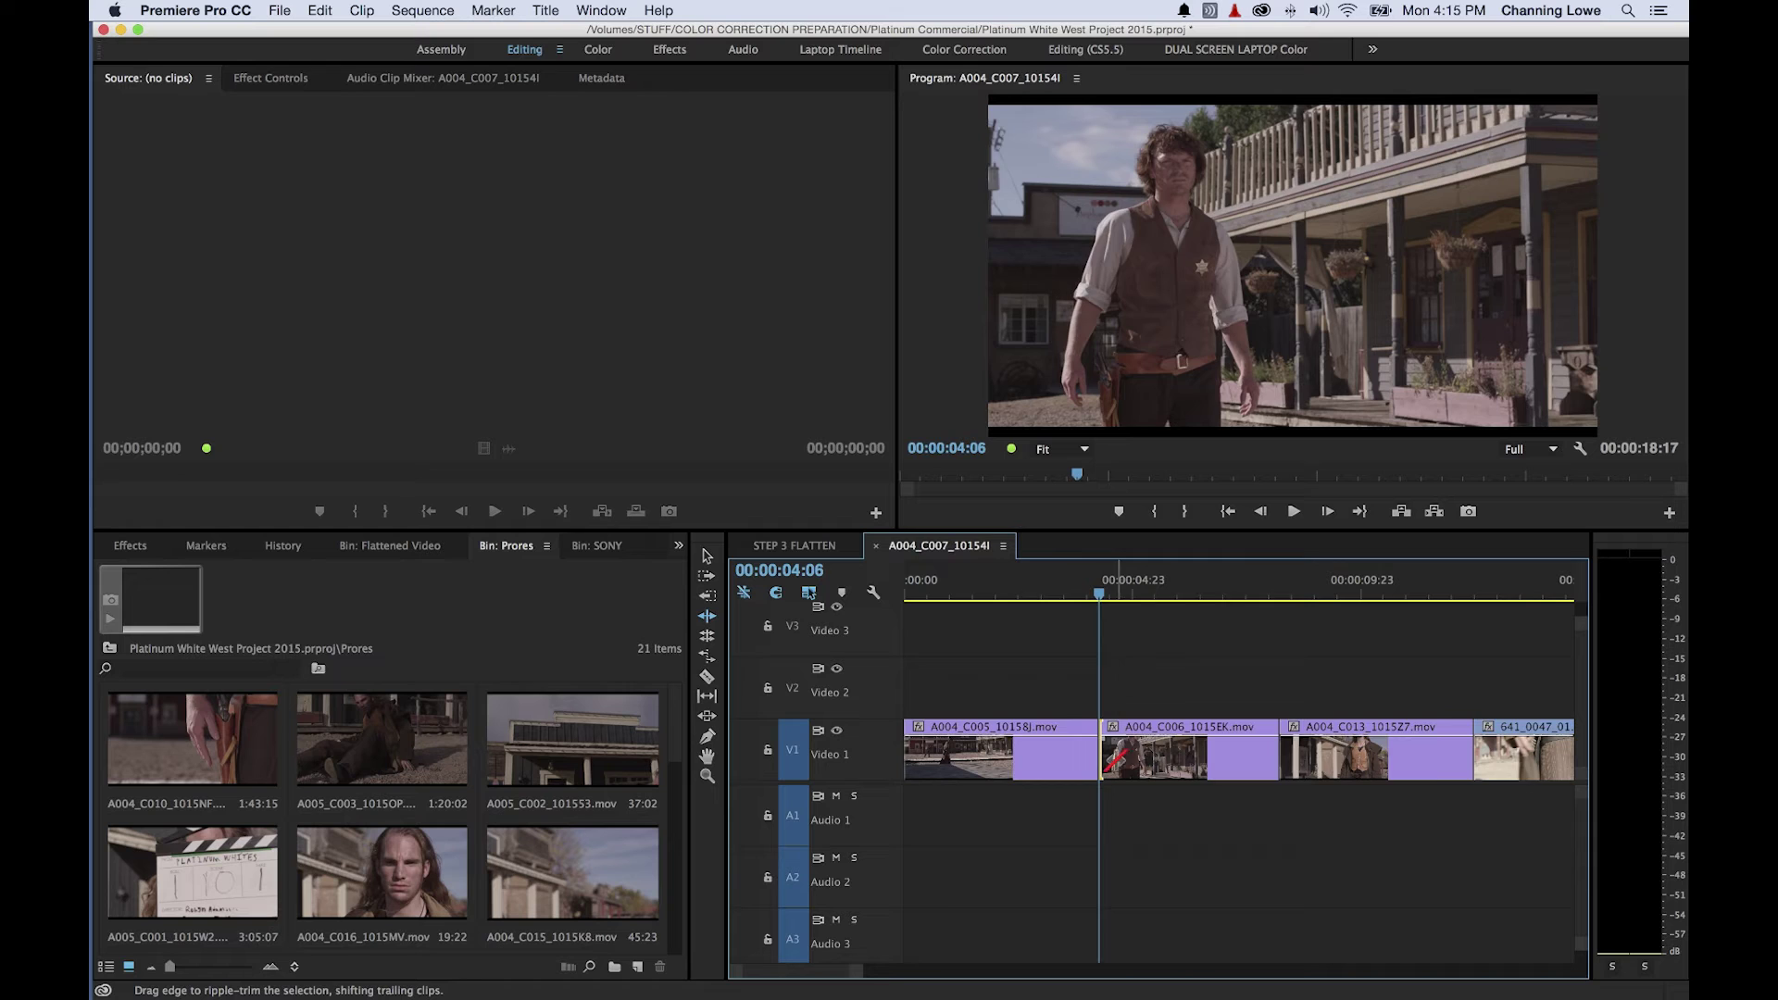
key("super+z")
- Ripple-extend the start of the second clip by the distance from the cut to the playhead at 00:00:02:20
left_click(1037, 584)
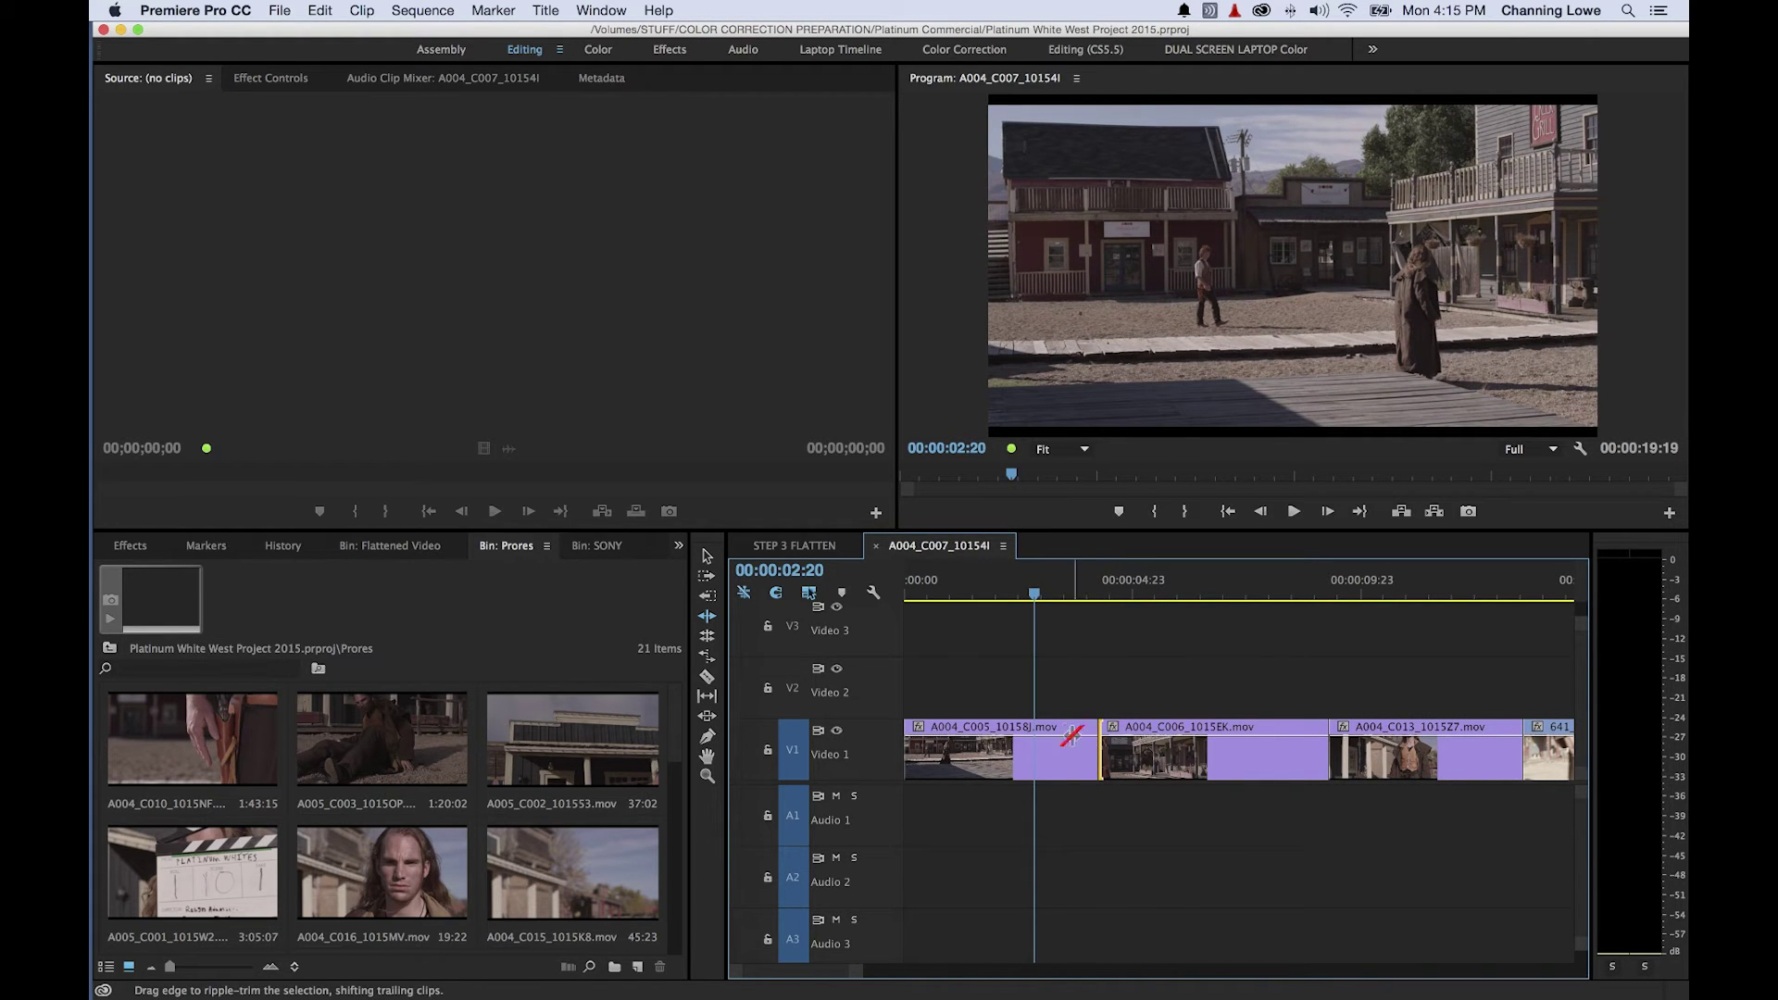
key("super+shift+z")
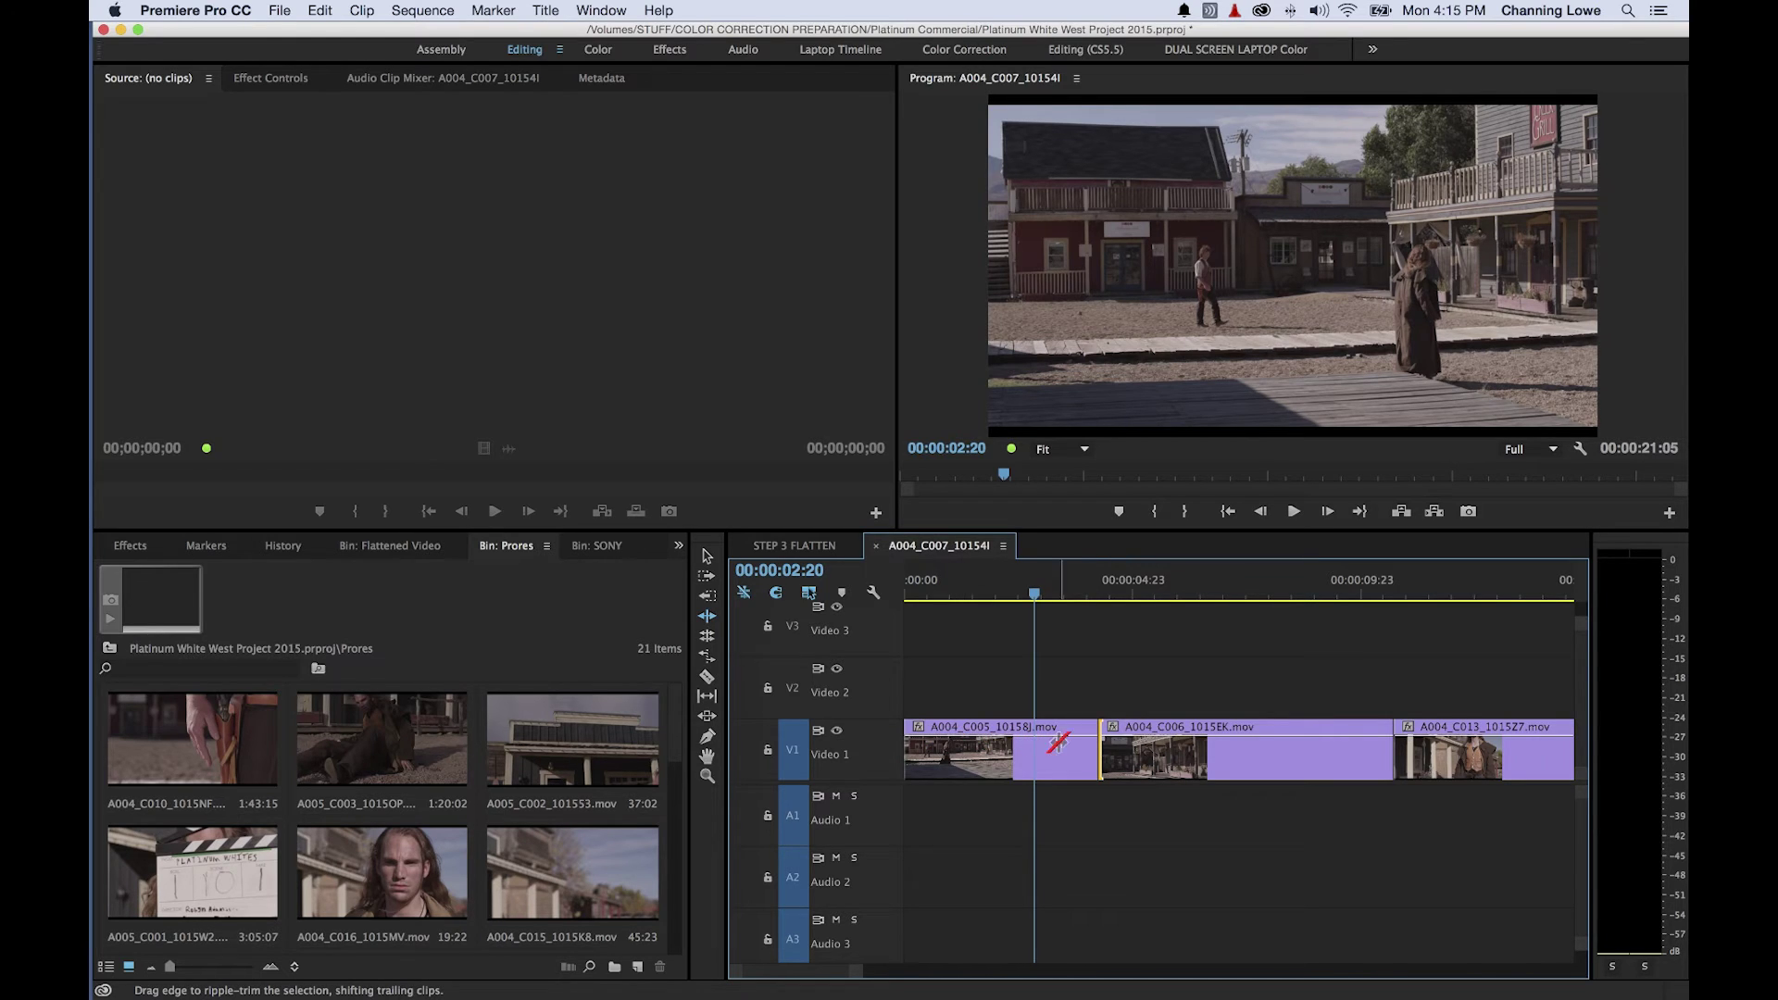
left_click_drag(1093, 739, 1085, 689)
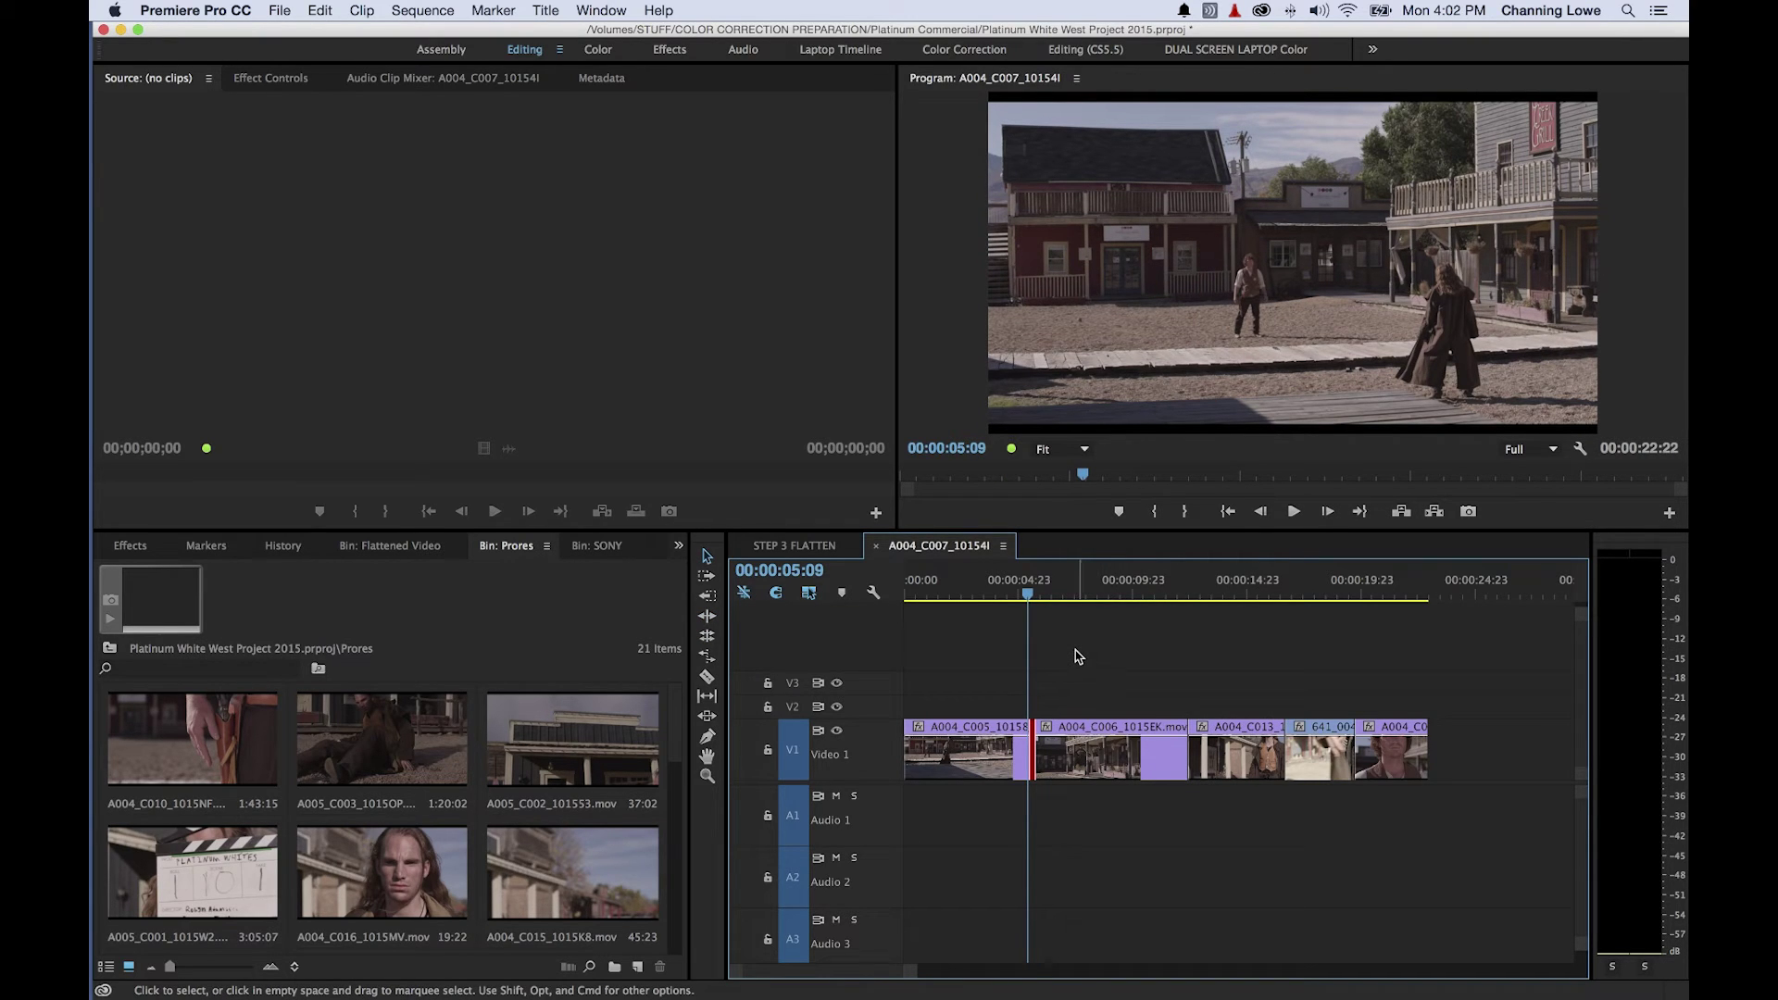
- Step the playhead five frames later to 00:00:05:14
key("Right")
key("Right")
key("Right")
key("Right")
key("Right")
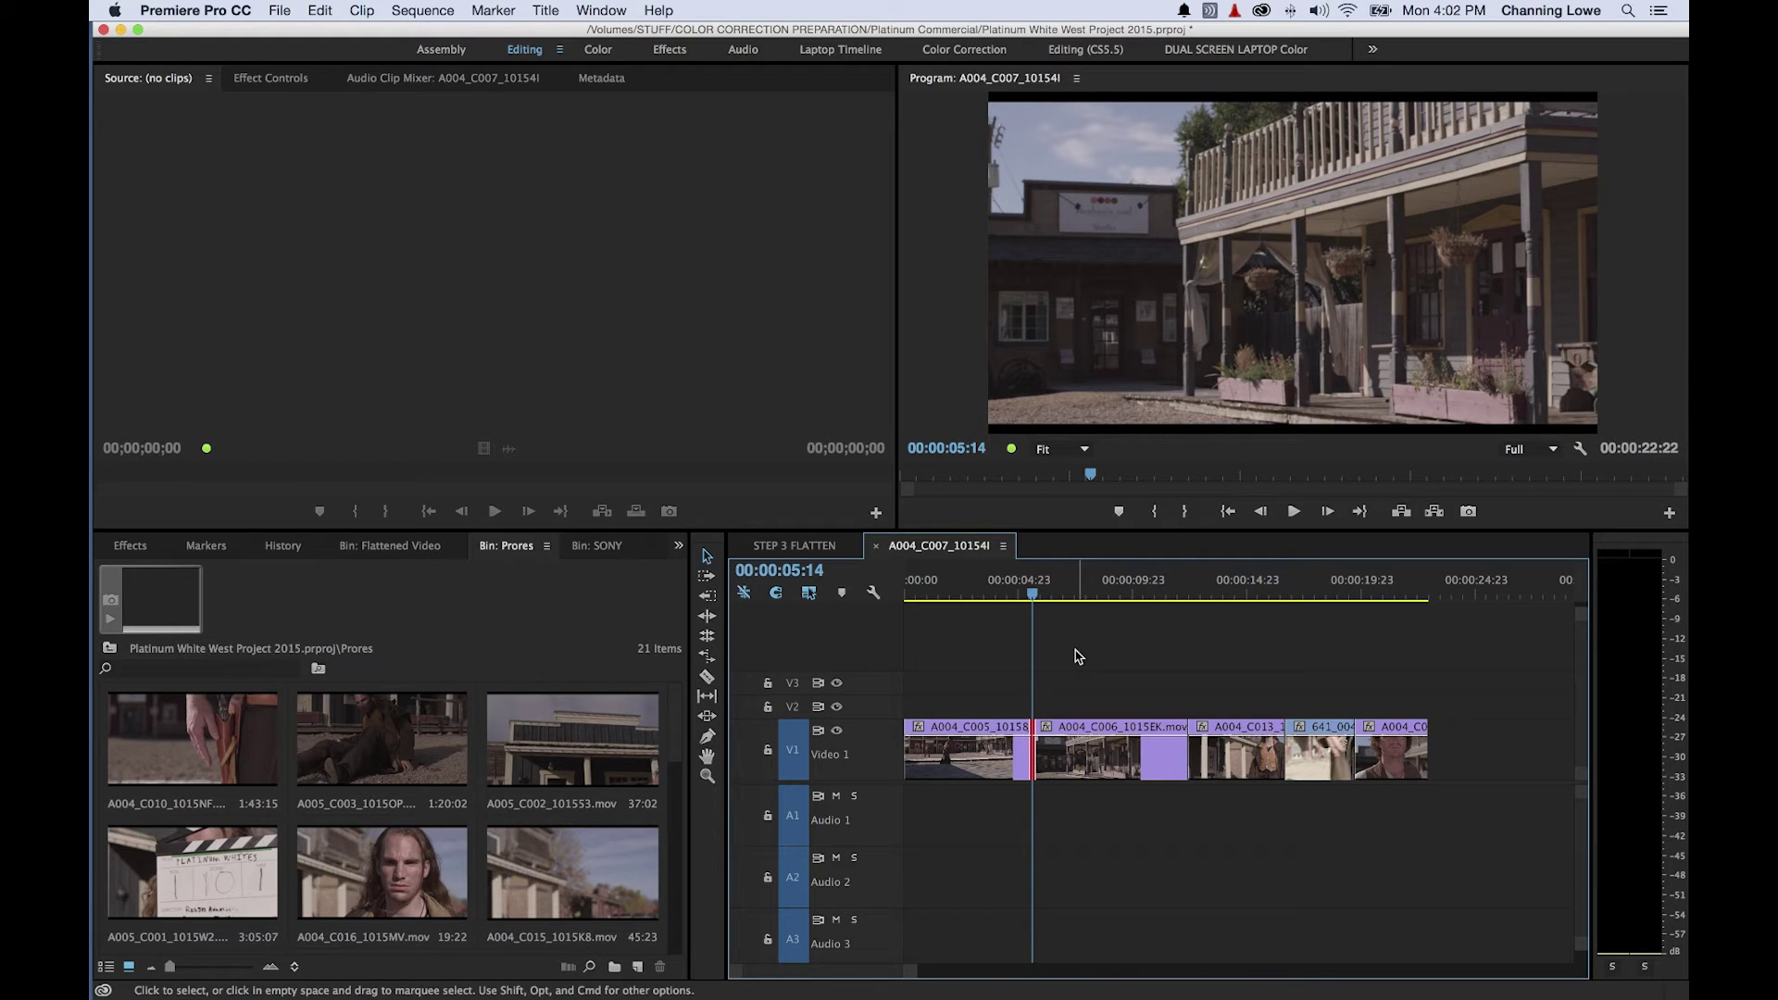
- Open trim mode for the first cut and enlarge the Program monitor in both width and height
key("t")
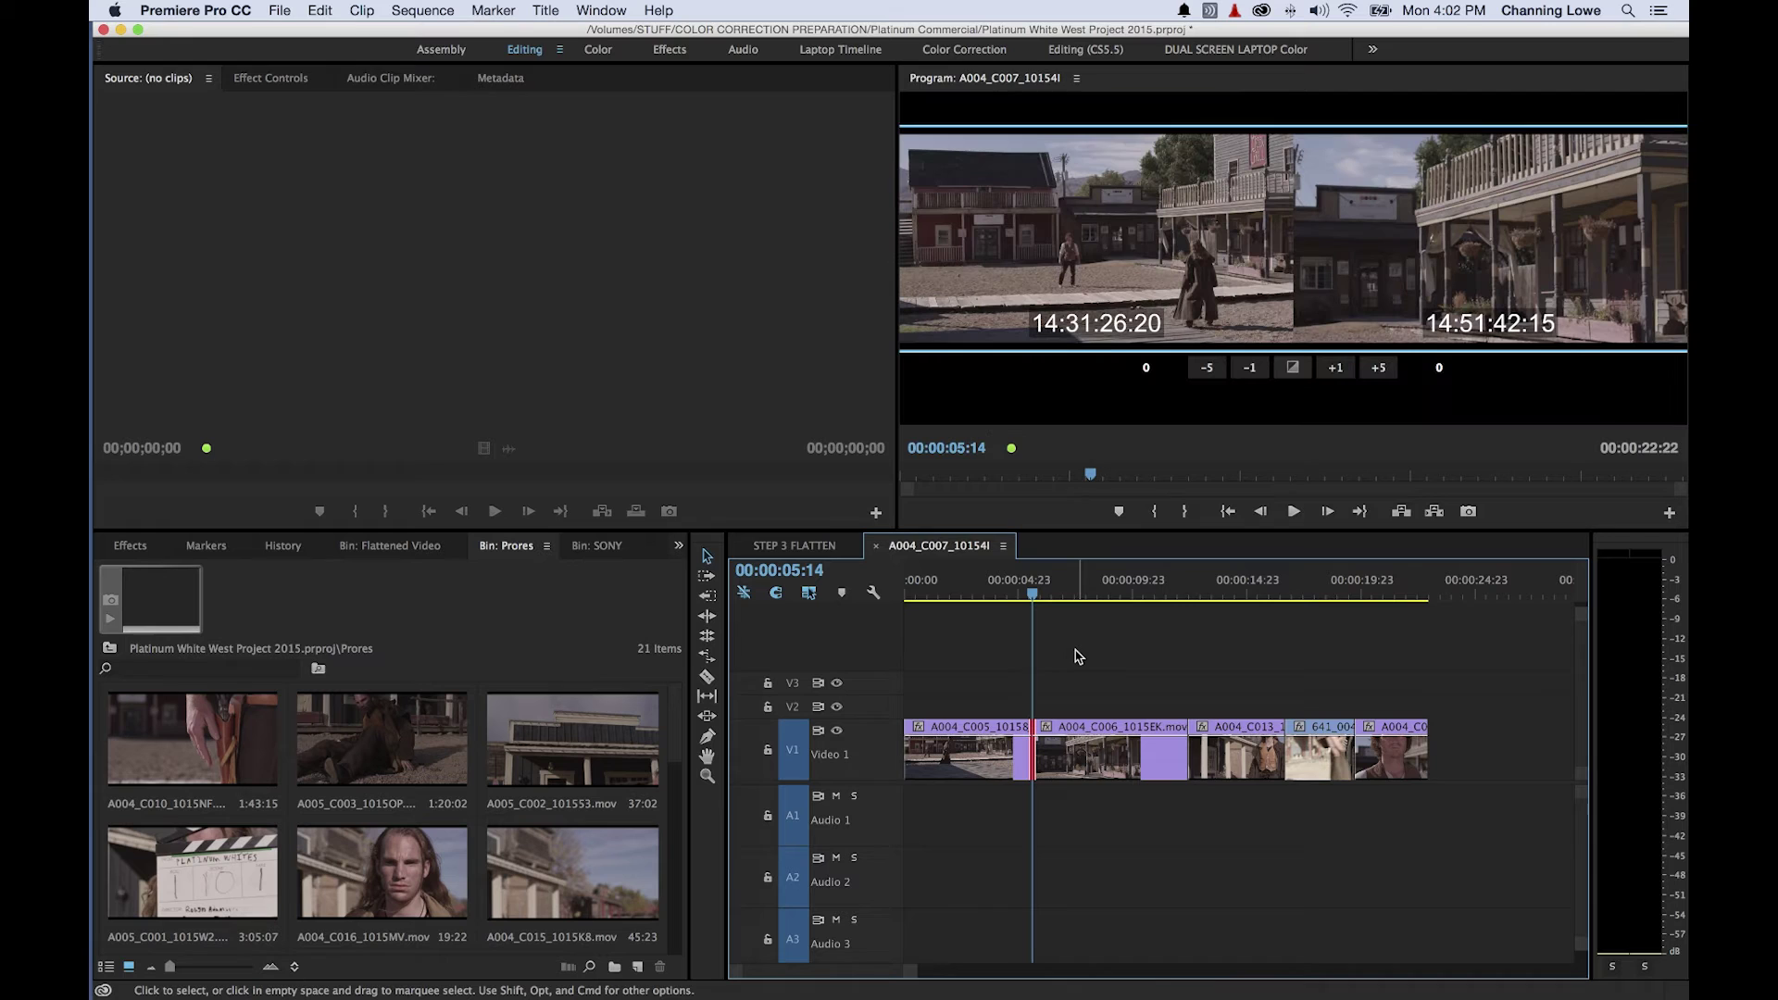
left_click_drag(1009, 529, 987, 586)
left_click_drag(897, 460, 532, 461)
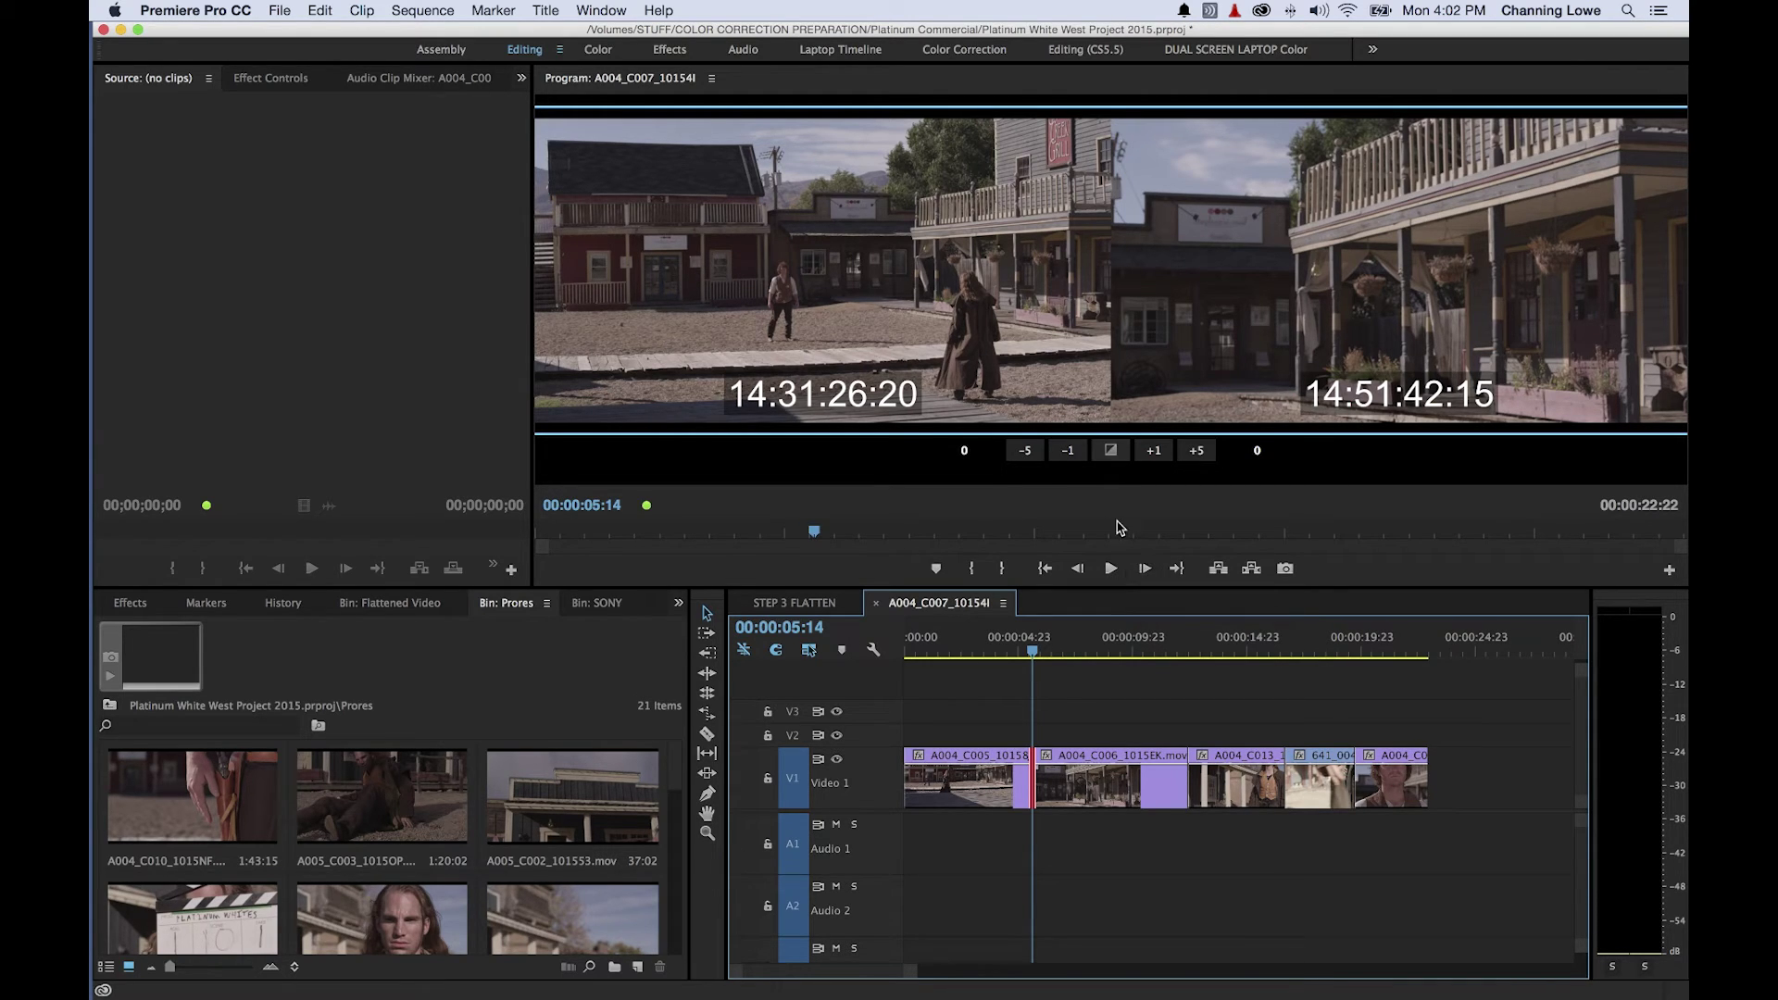
- Shuttle playback back and forth with the rolling edit selected, roll the first cut 78 frames later, and undo the roll
left_click(1108, 259)
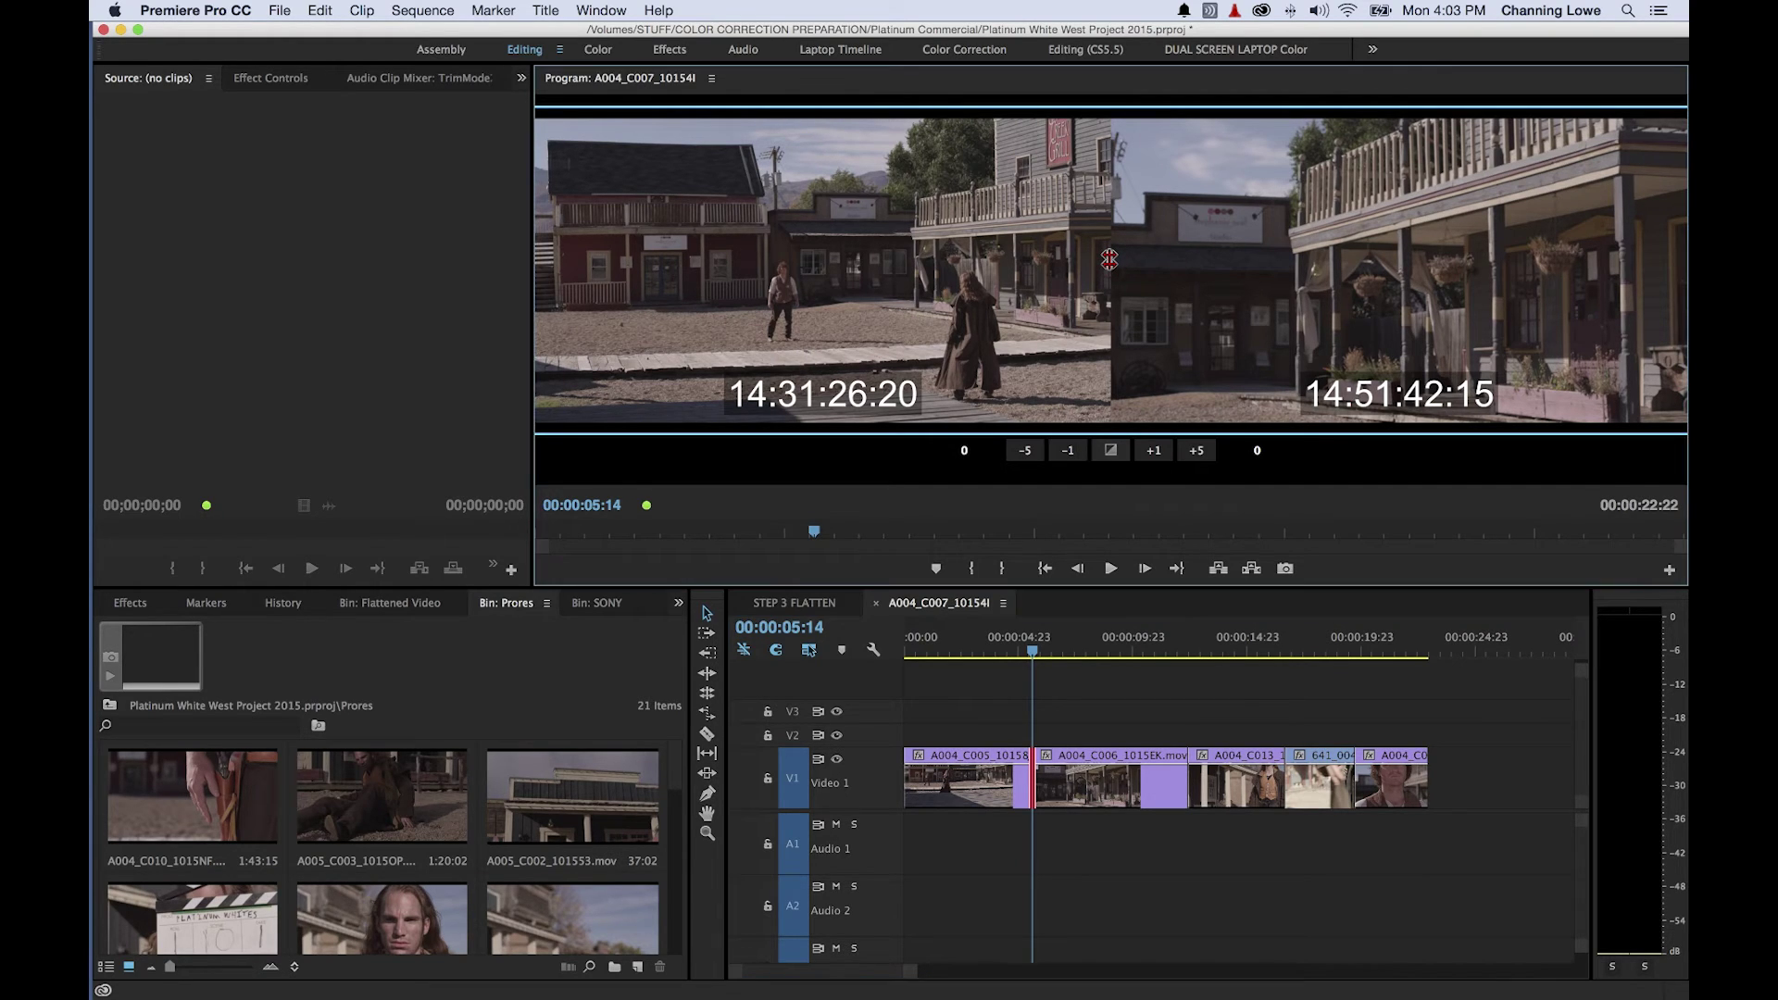
key("j")
key("j")
key("l")
key("l")
key("j")
key("j")
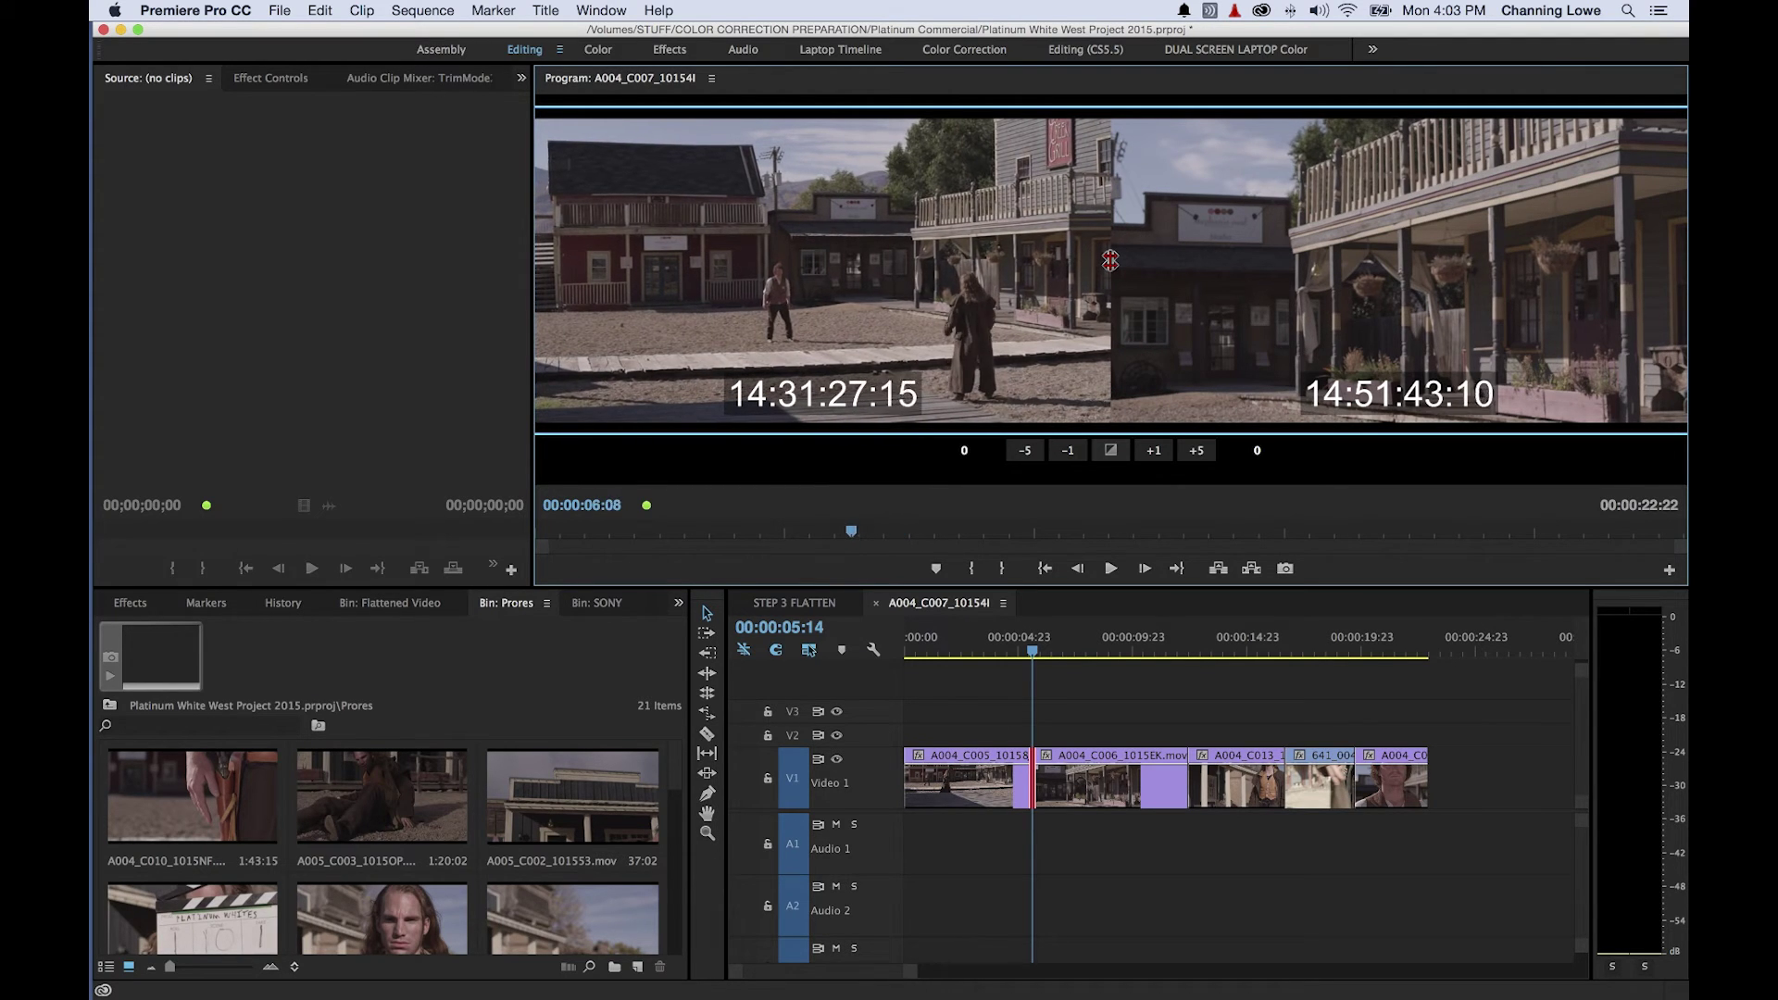
key("l")
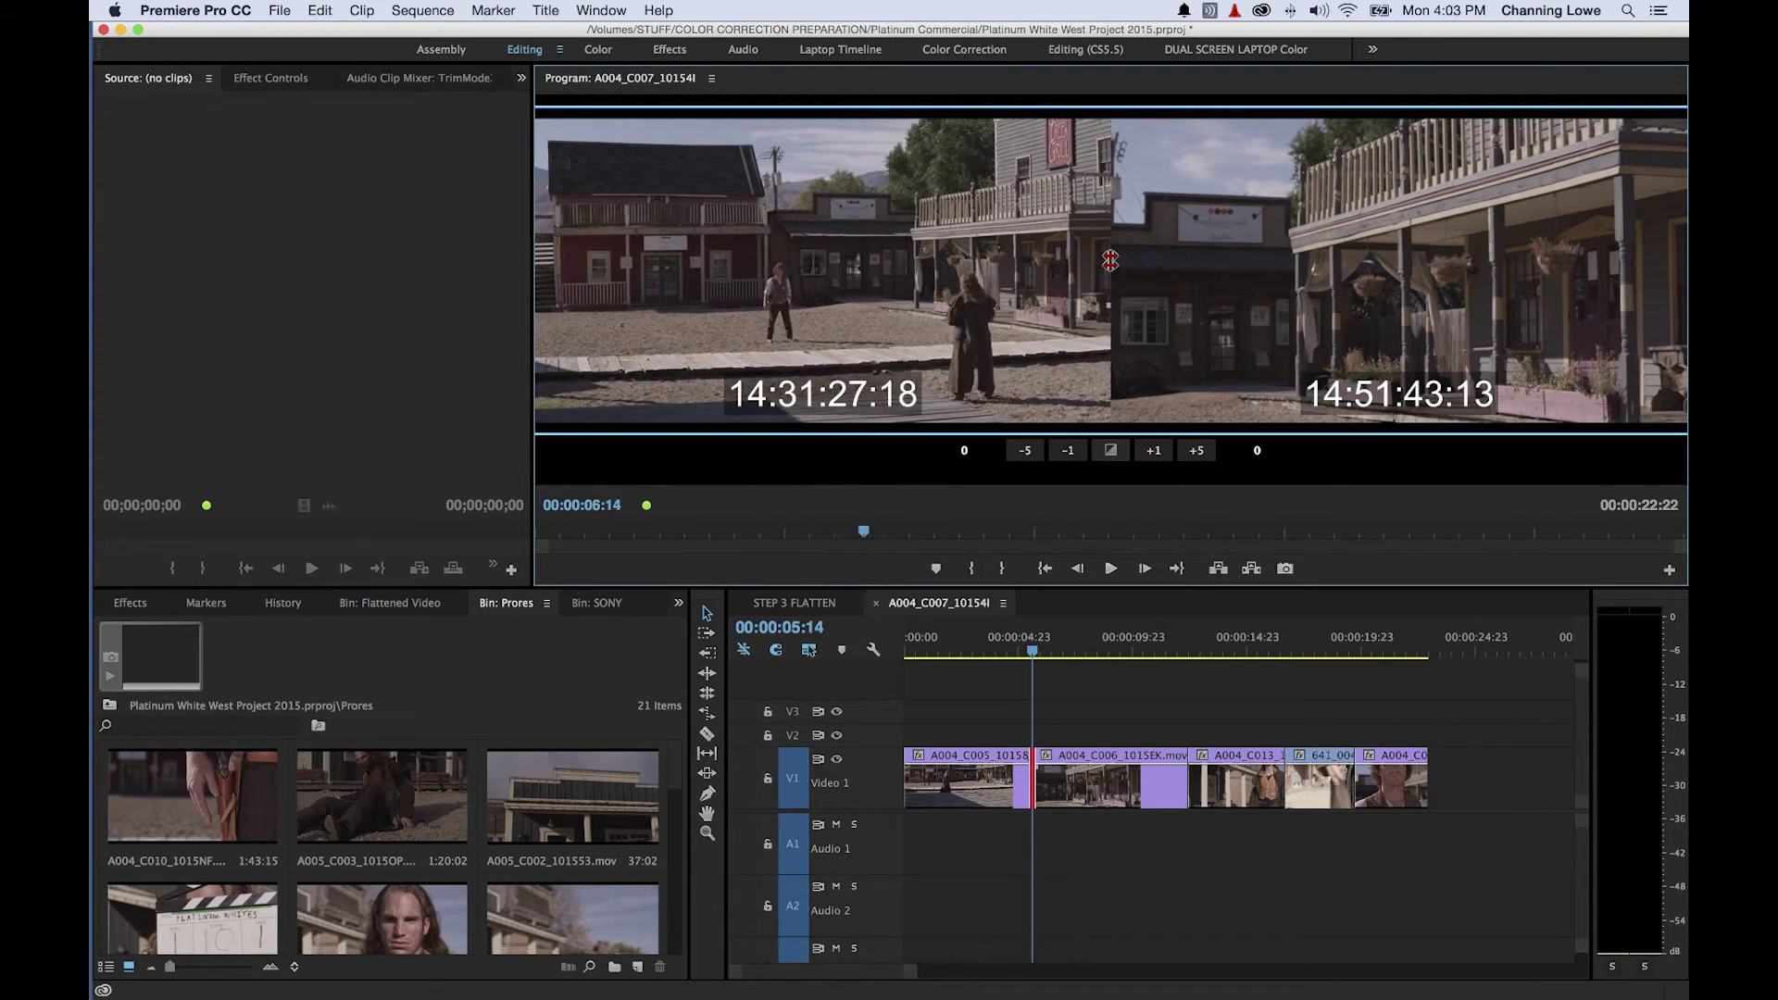
key("k")
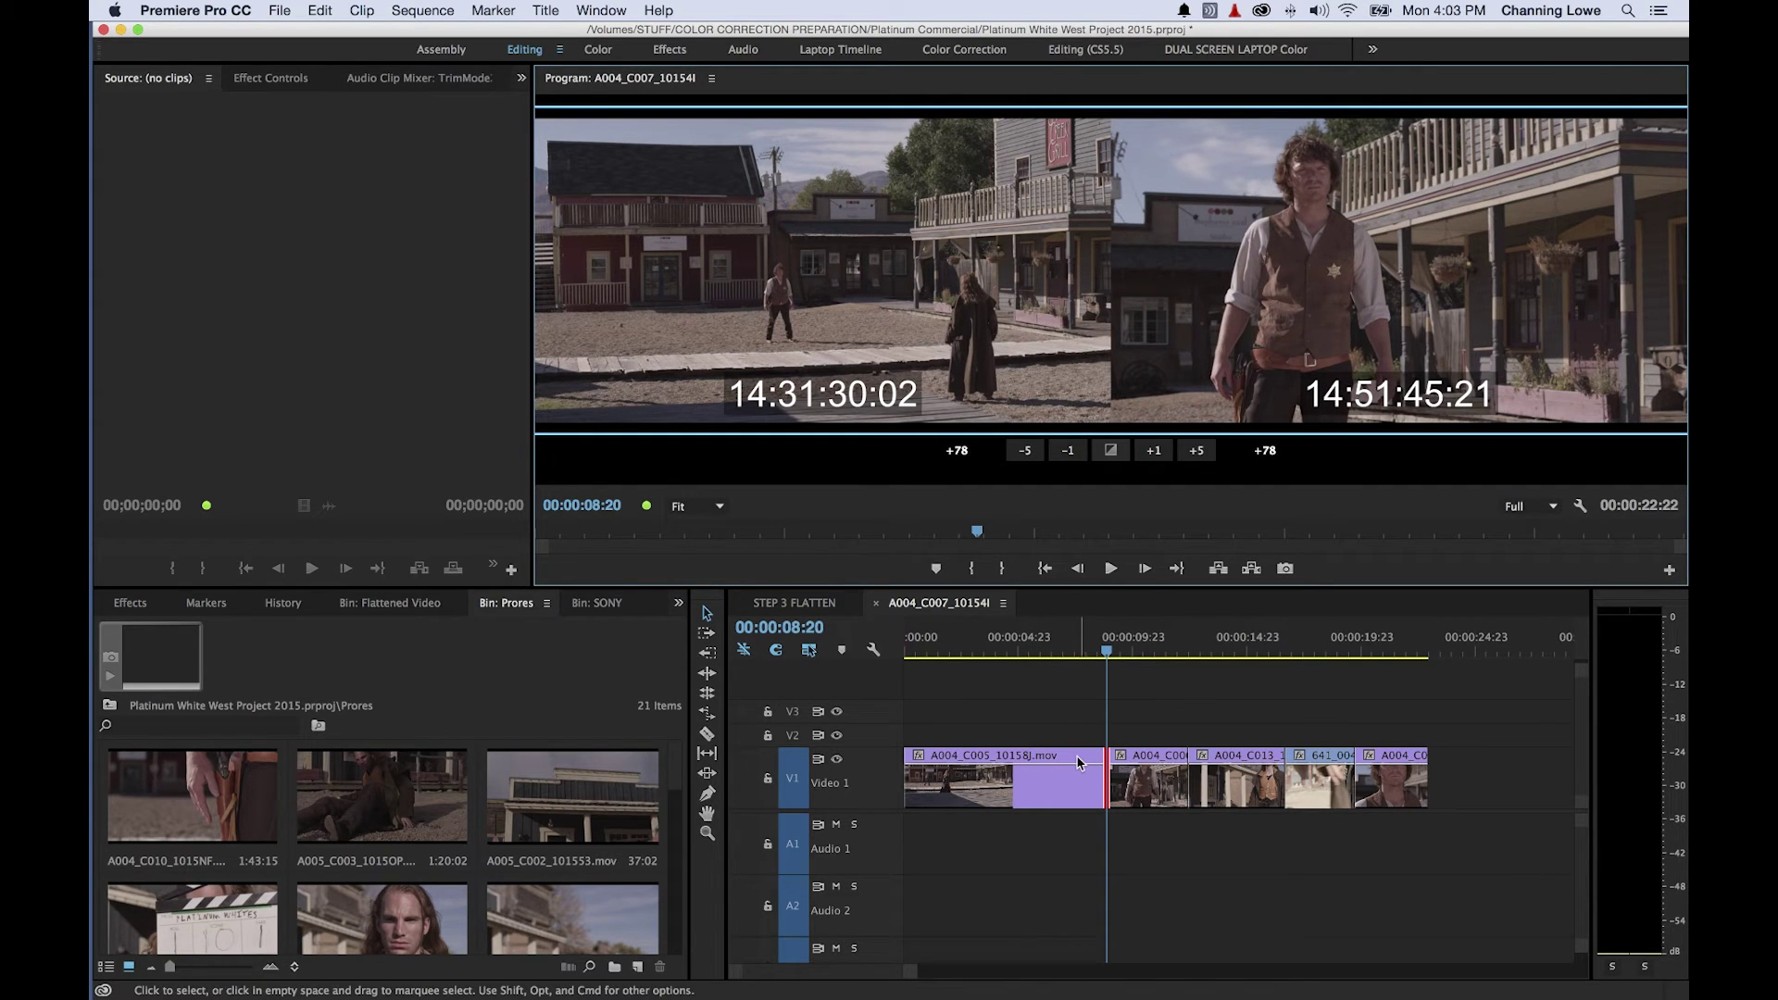
key("super+z")
- Ripple-trim the end of the first clip 58 frames longer in the trim monitor and undo the trim
key("space")
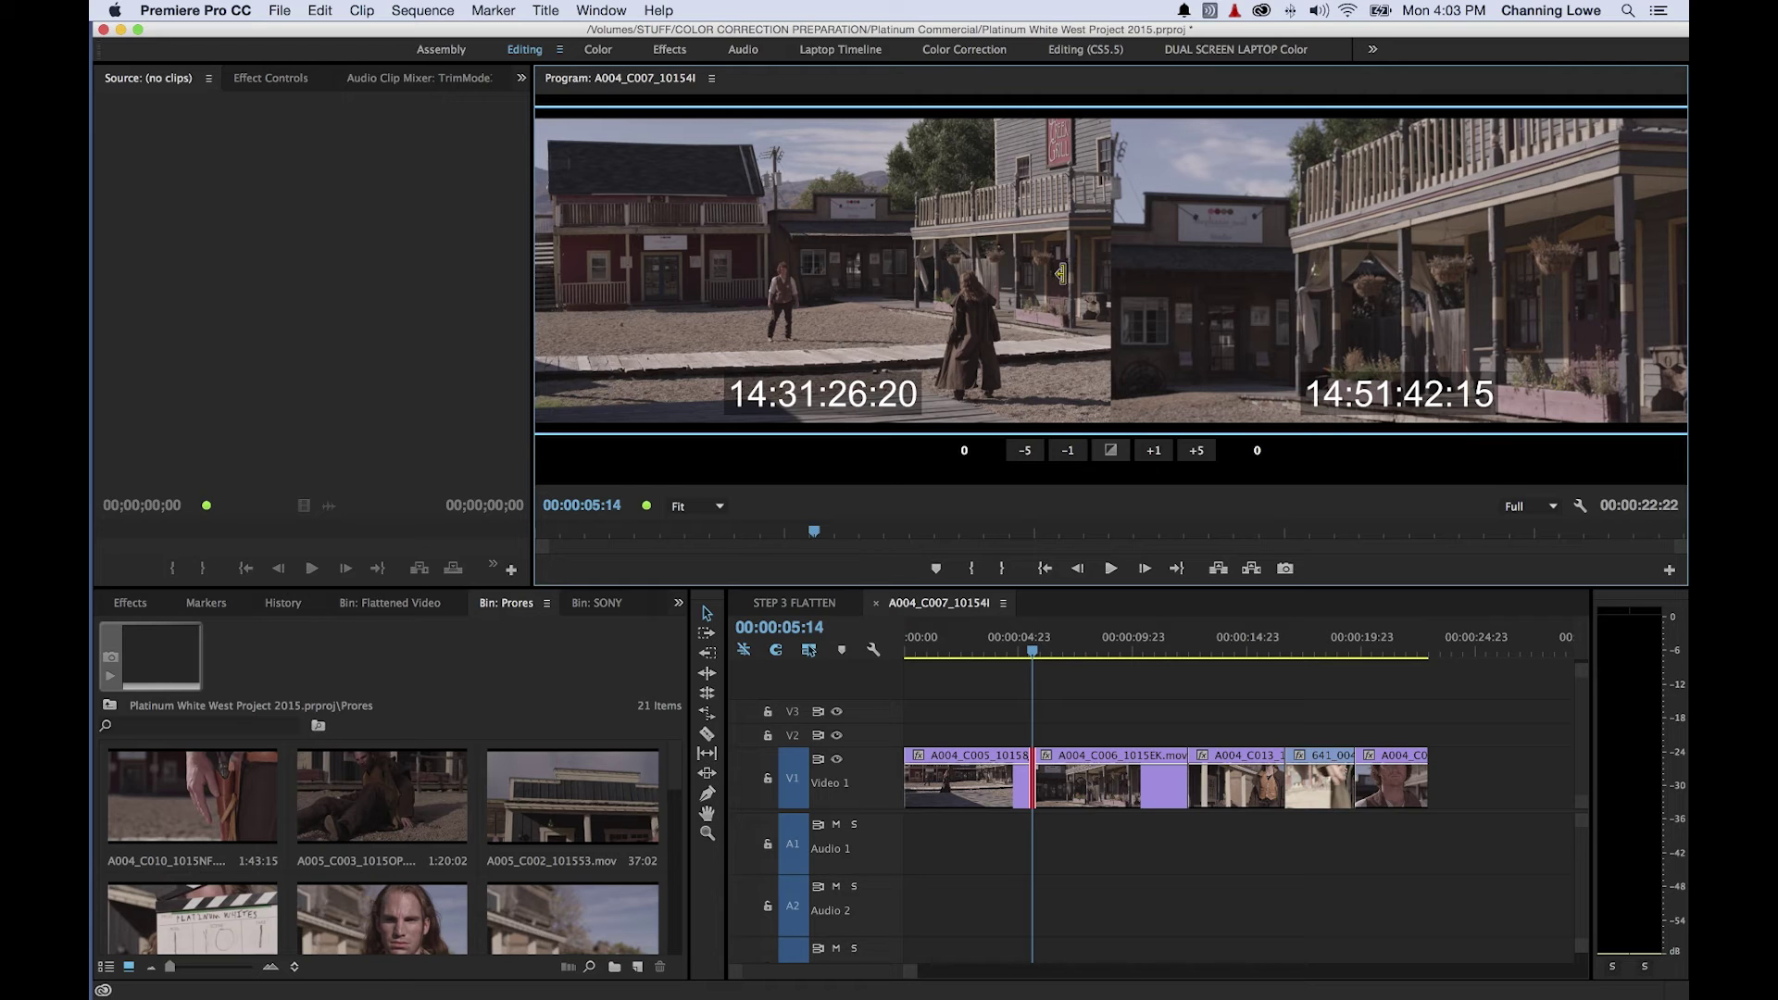
left_click_drag(1067, 271, 1065, 311)
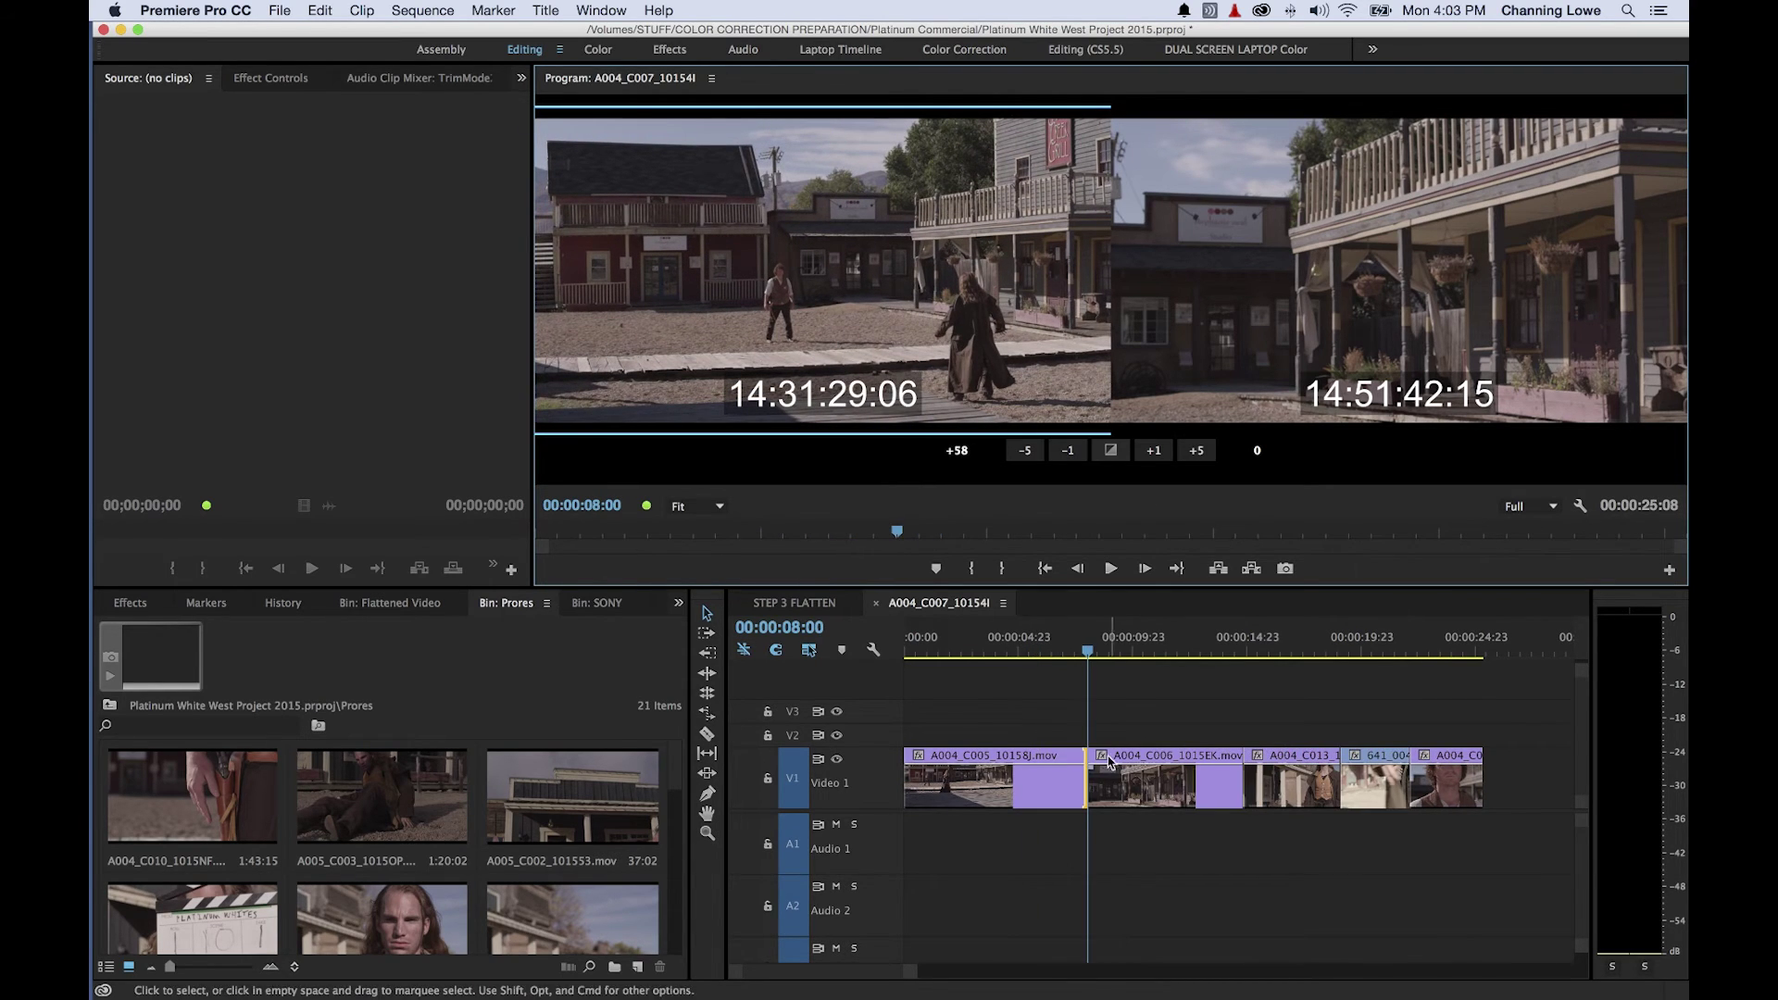
key("super+z")
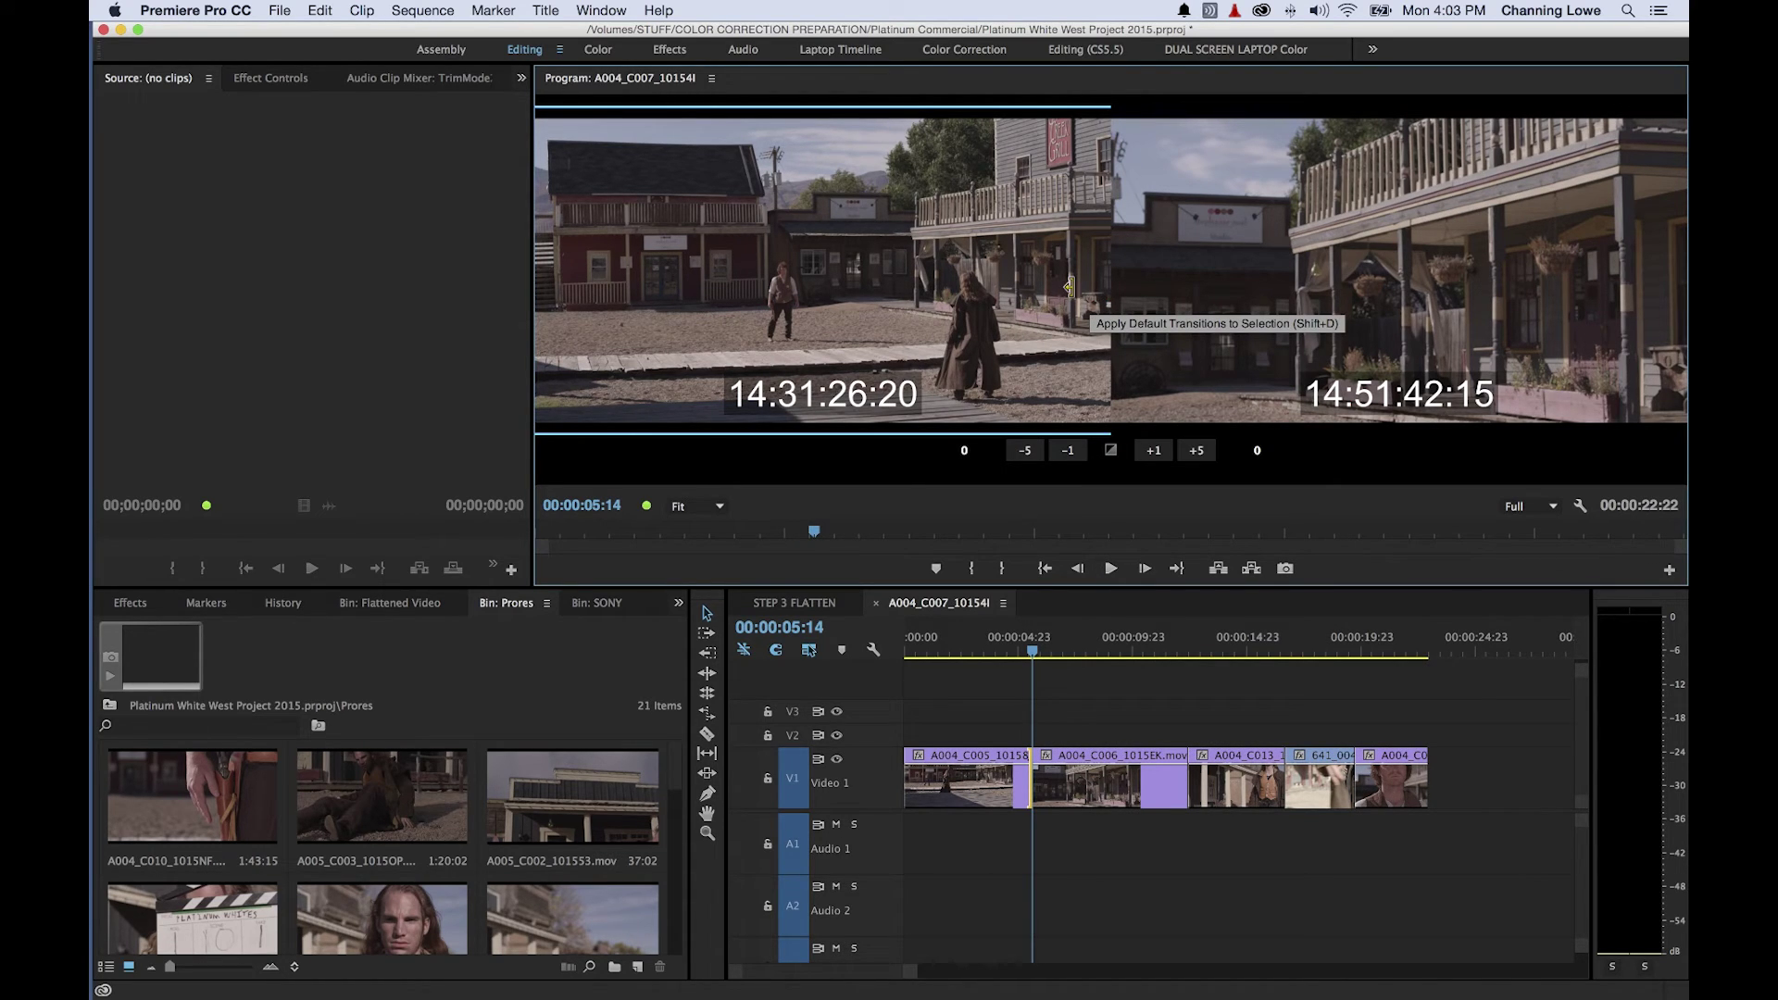
- Select the incoming side in the trim monitor, ripple-trim the second clip's start 65 frames later, and undo the trim
left_click(1168, 286)
left_click_drag(1168, 286, 1209, 287)
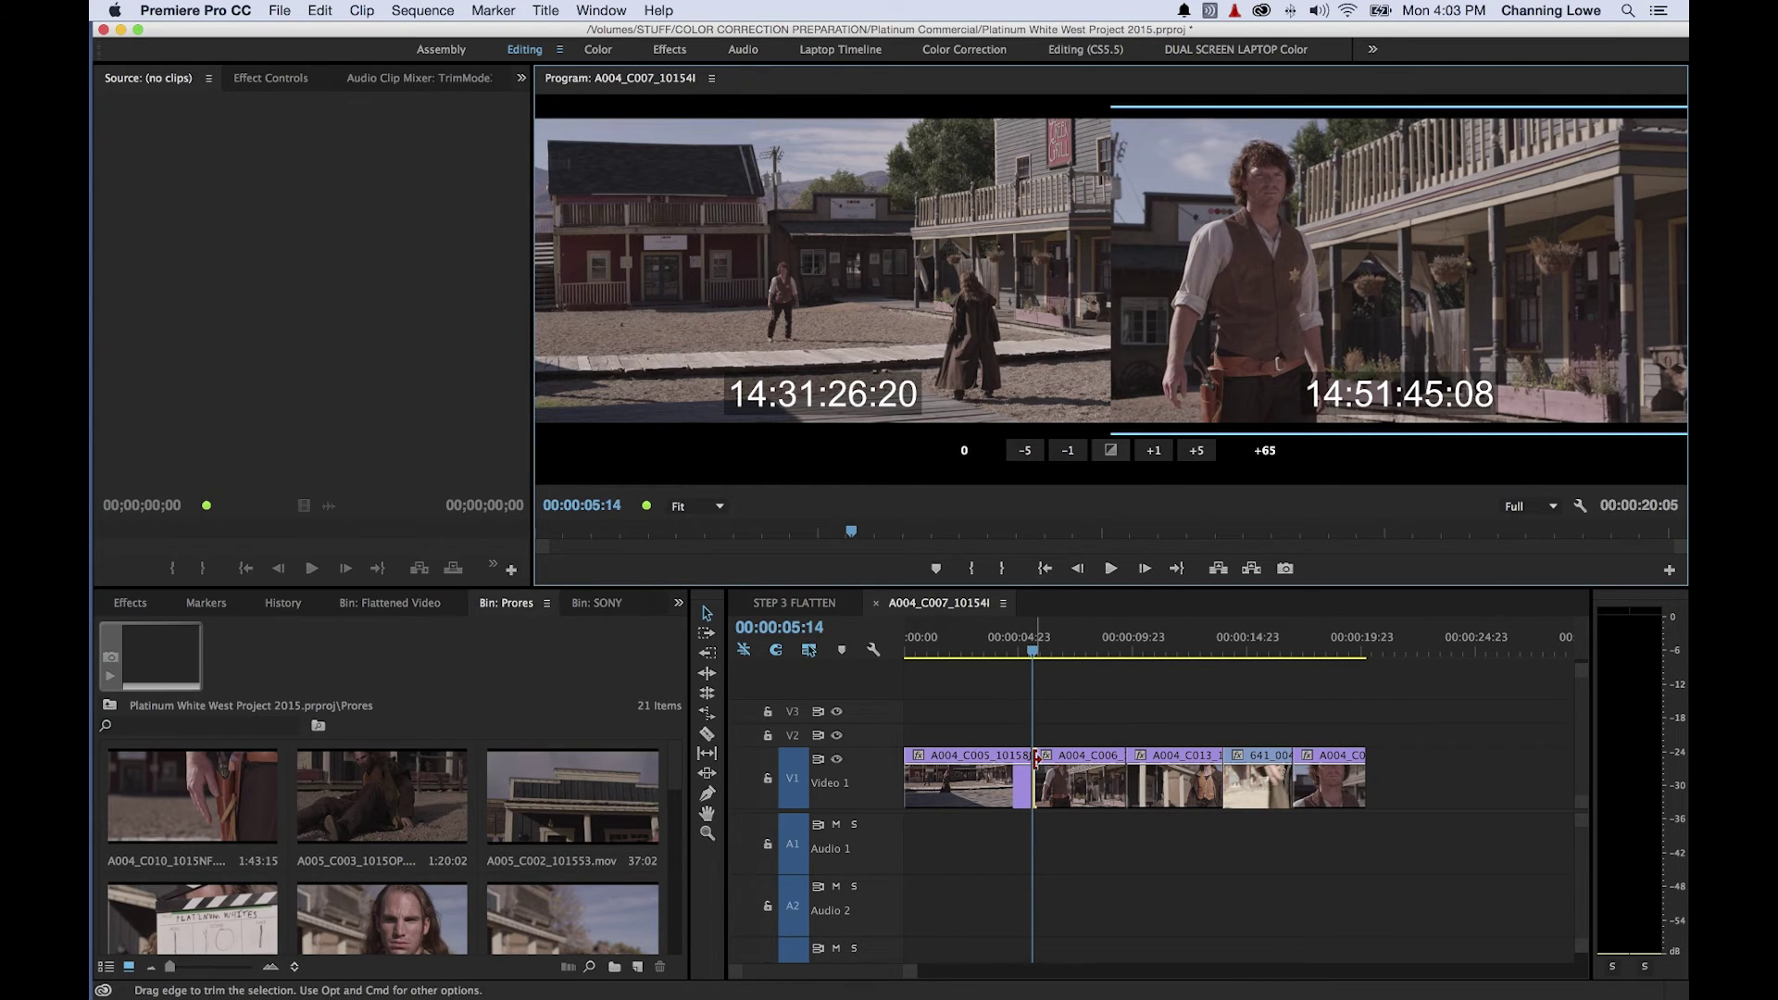
key("super+z")
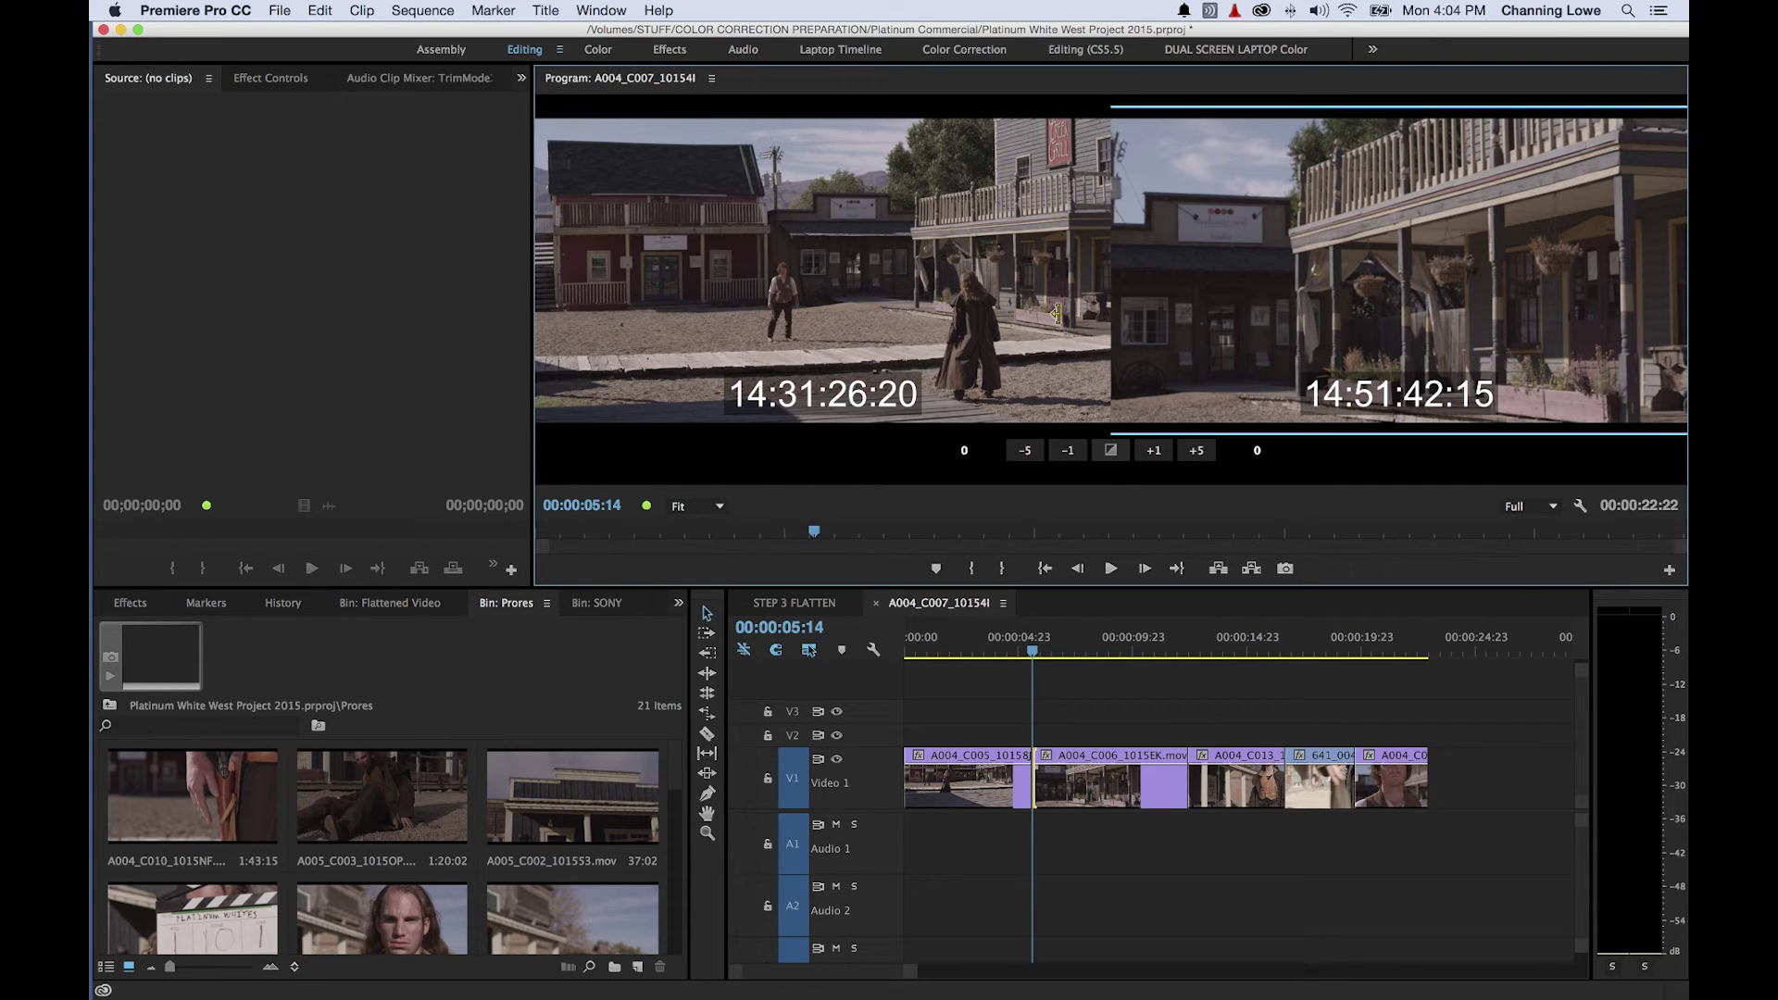
- Select the outgoing side in the trim monitor and ripple-trim the end of the first clip 38 frames shorter
left_click_drag(1065, 309, 981, 311)
key("space")
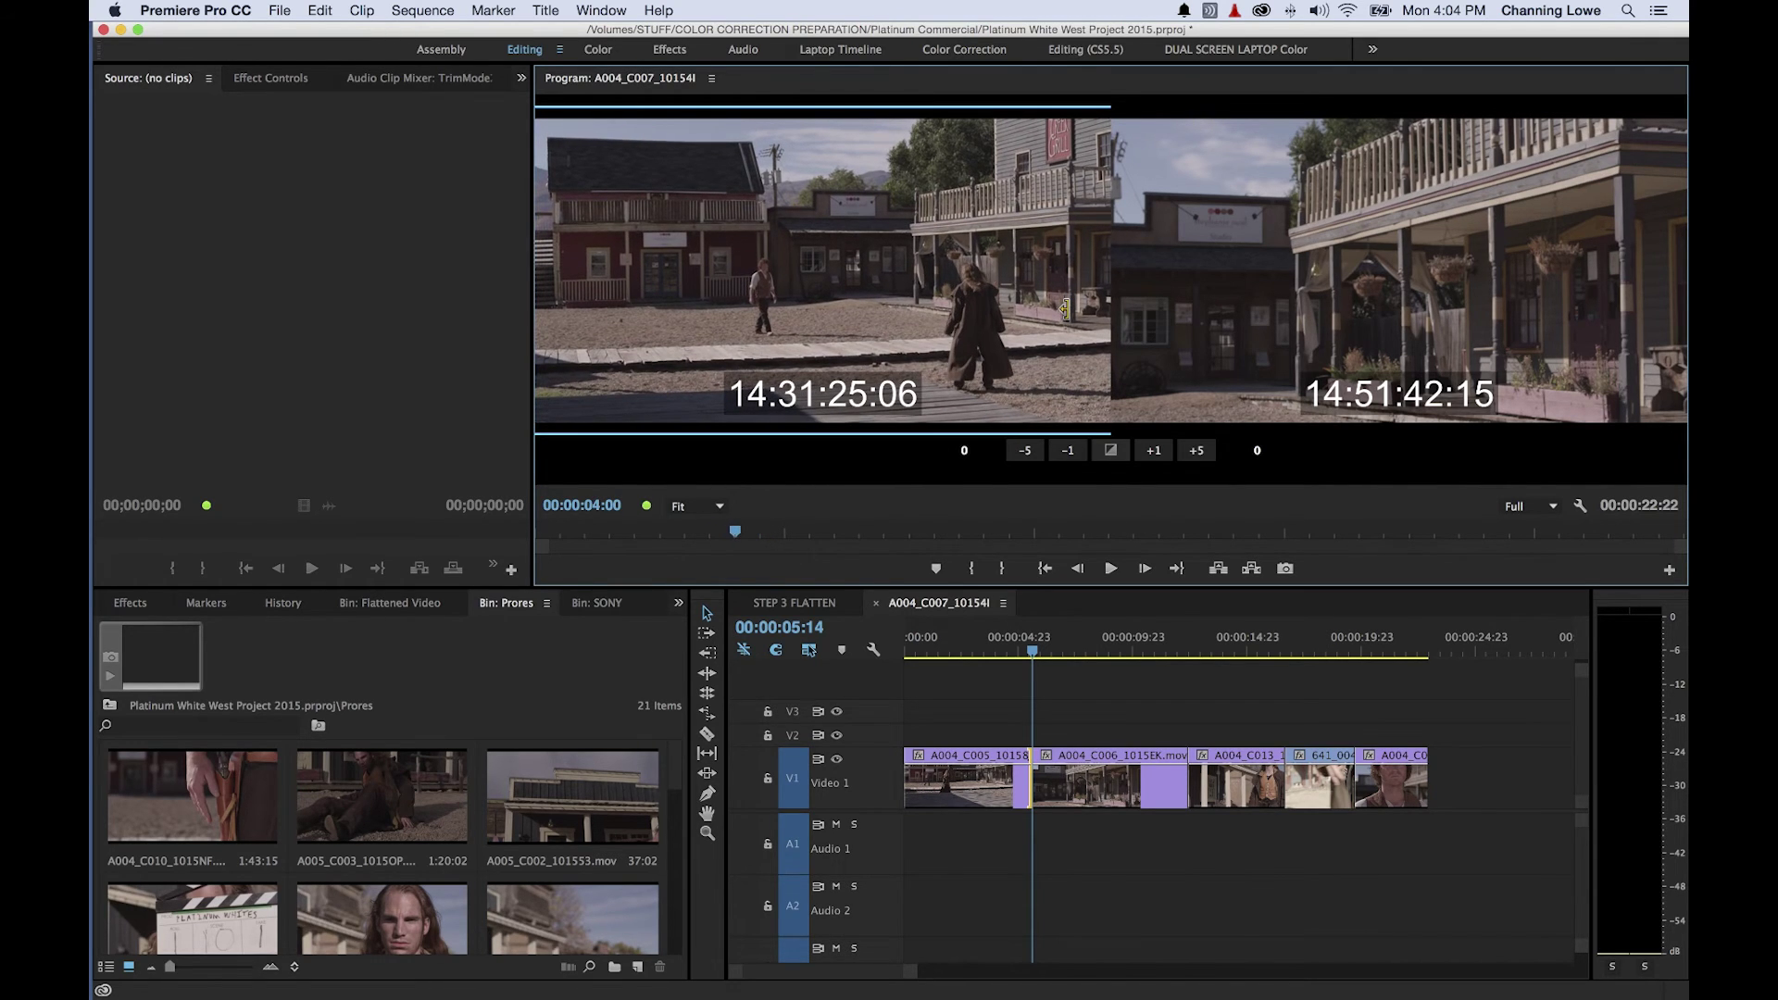
key("k")
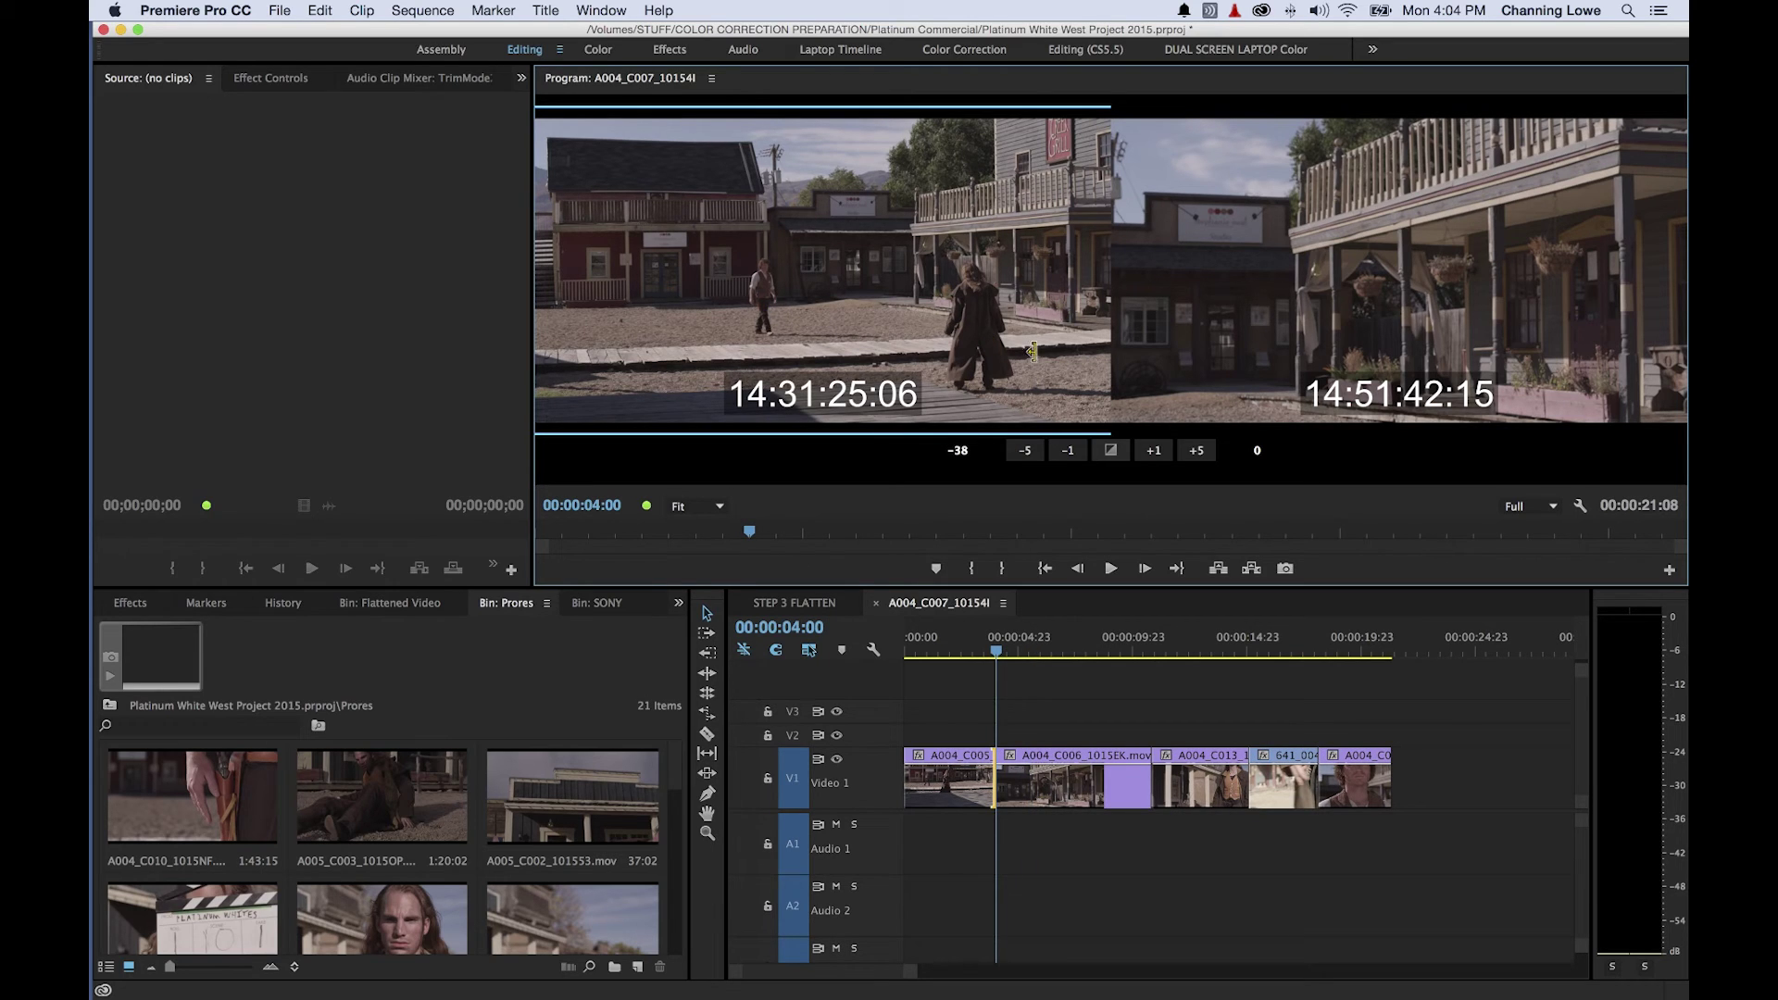
- Select the incoming side in the trim monitor and ripple-trim the second clip's start 41 frames later during playback
left_click(1135, 298)
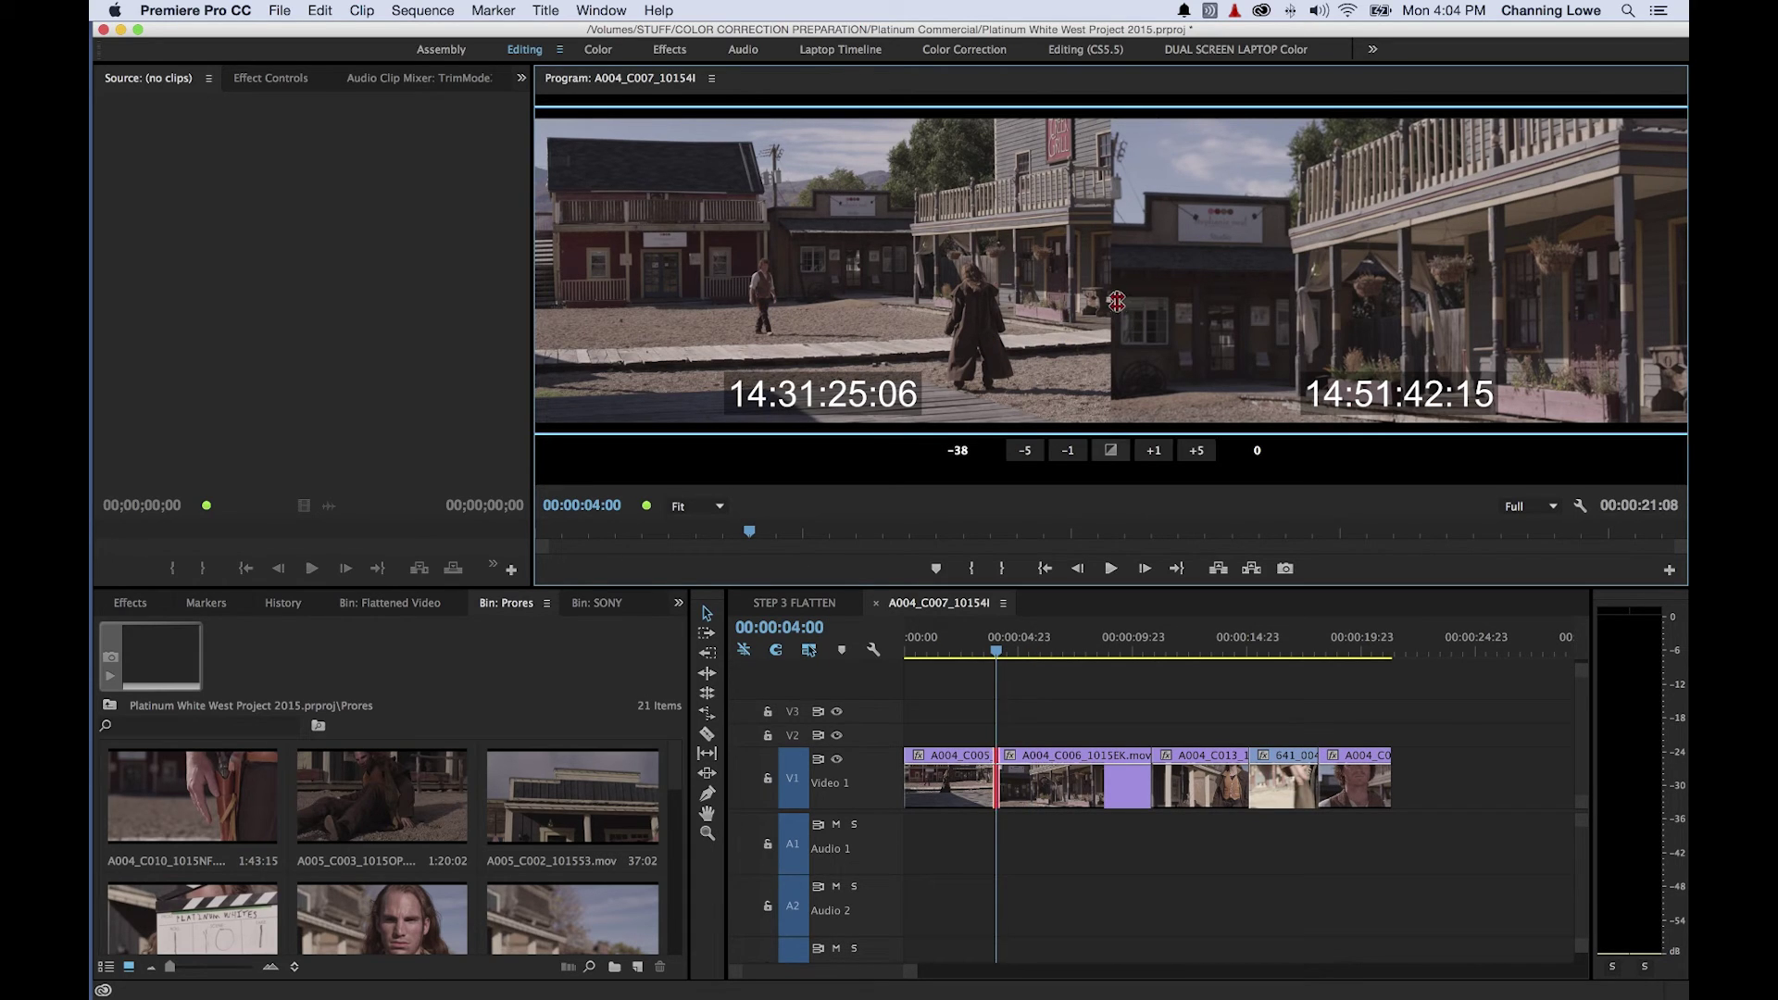
left_click(1186, 283)
key("space")
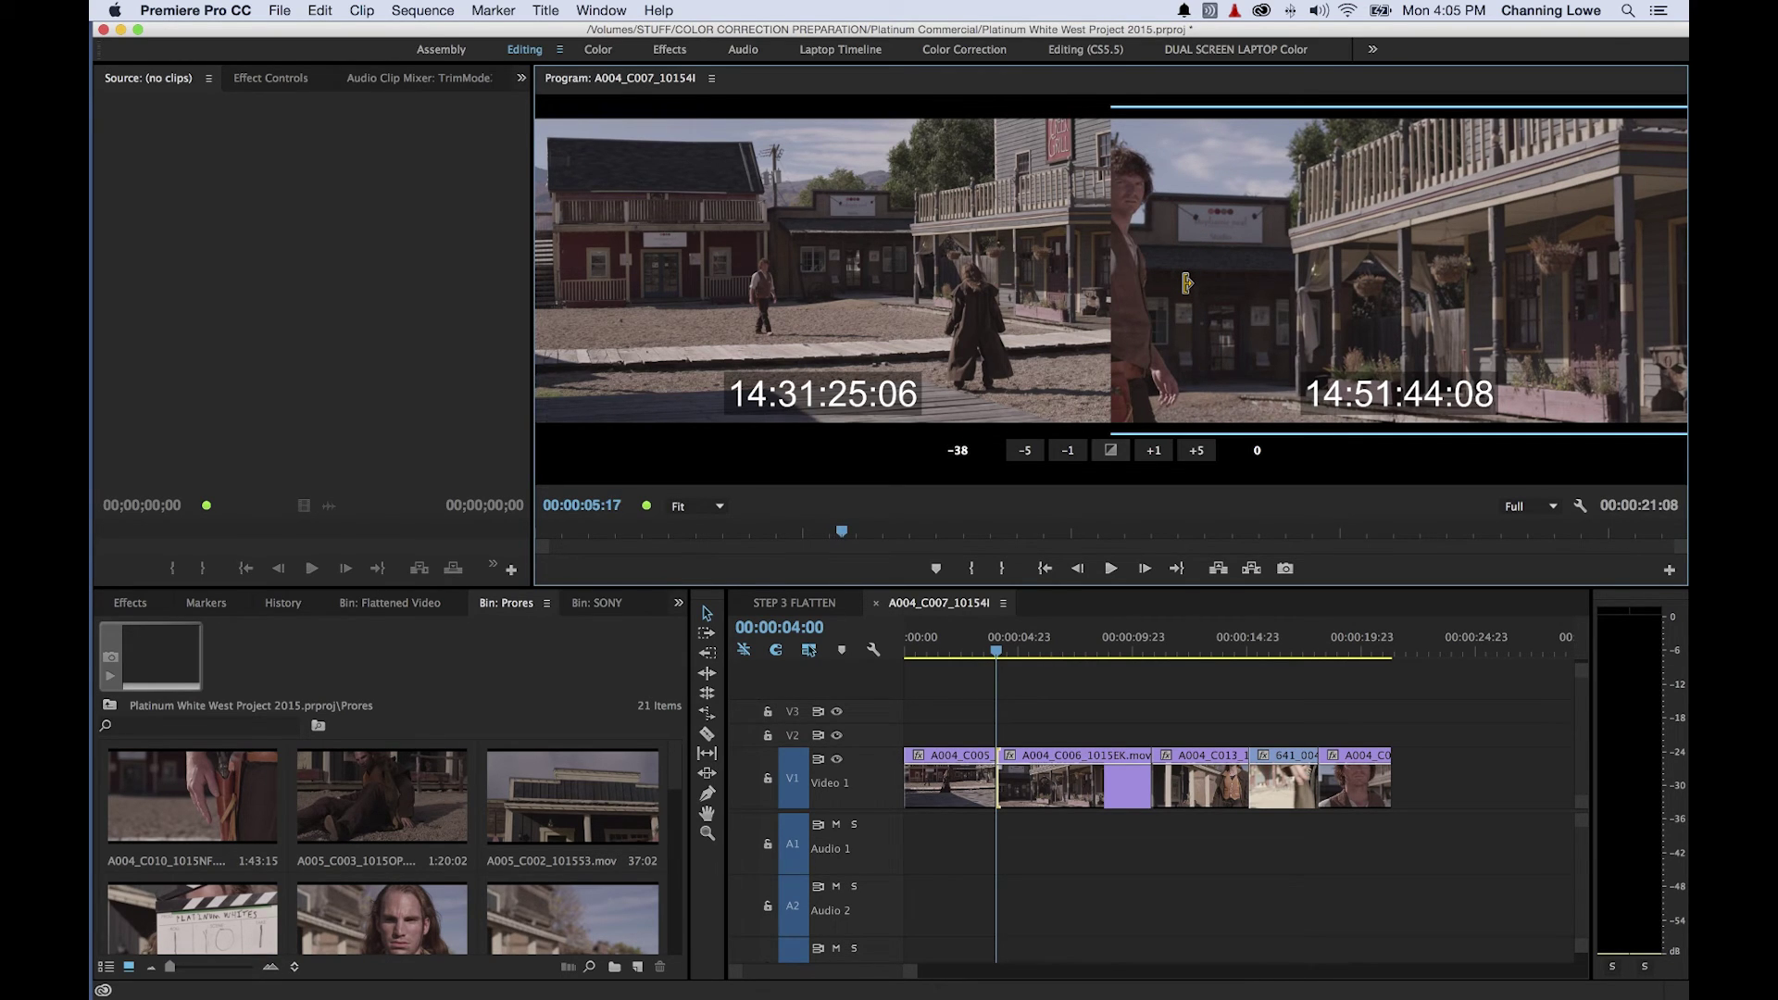
key("k")
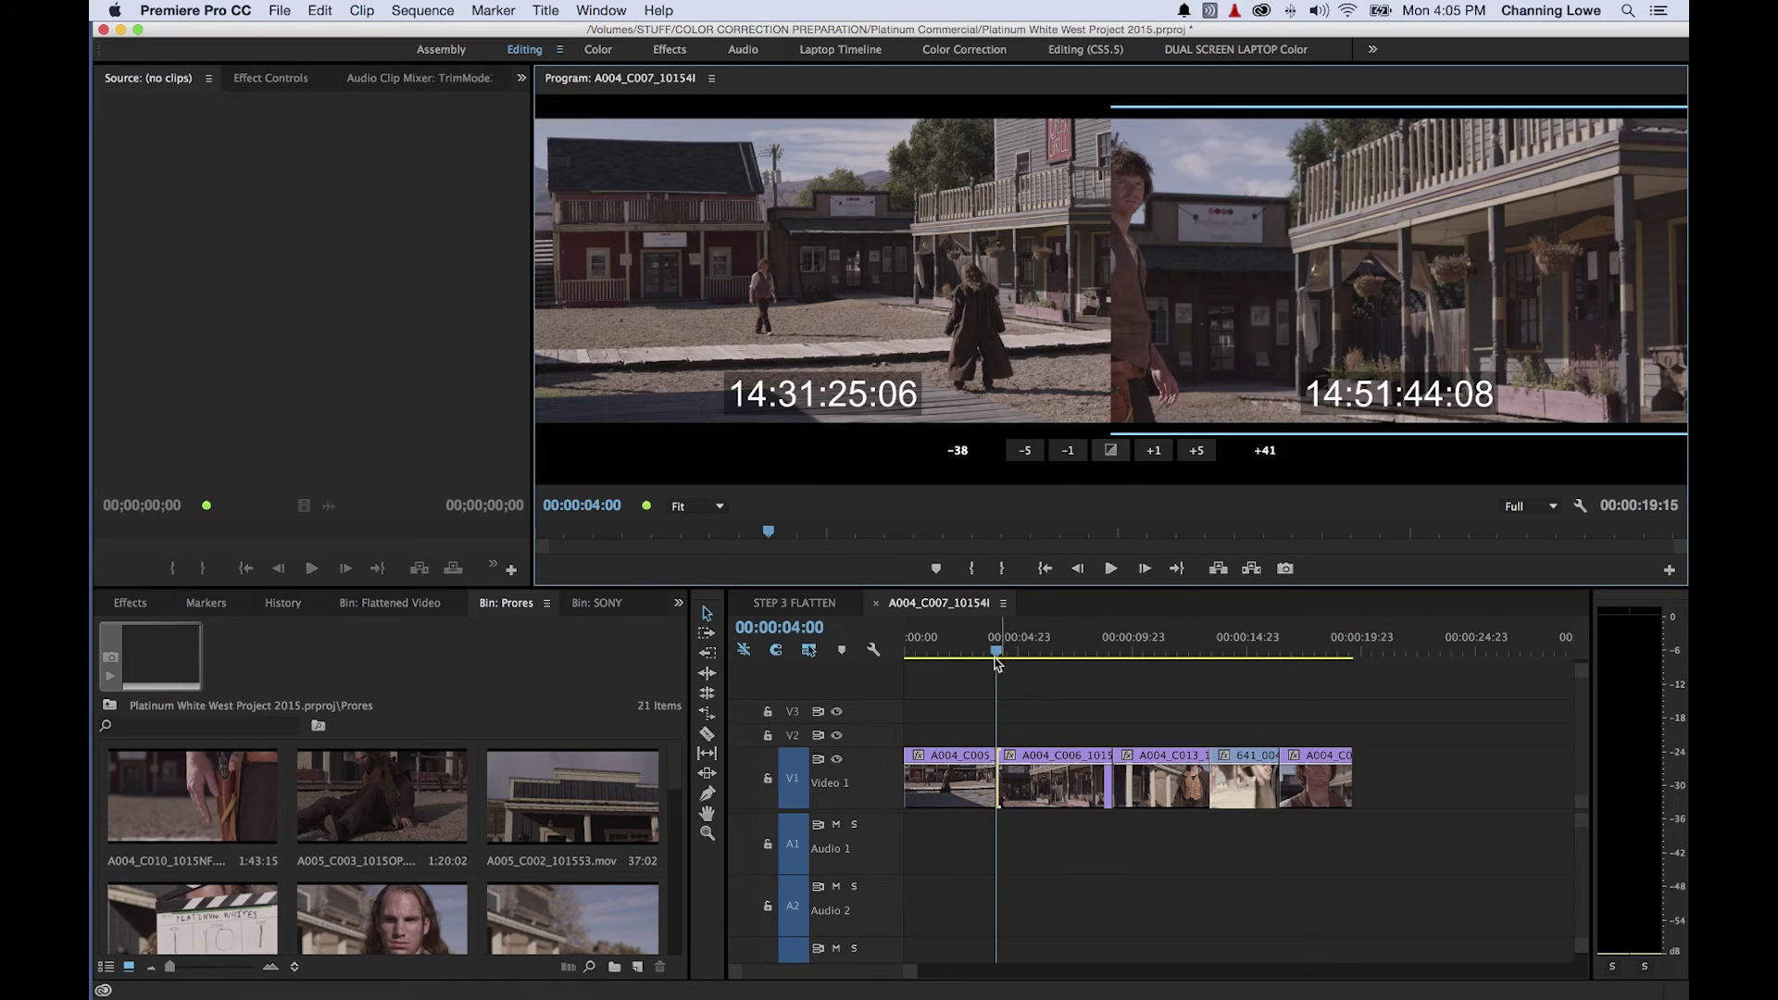
- Play back the trimmed first cut, scrub around it, and return the playhead to the cut
scroll(998, 656, "down", 1)
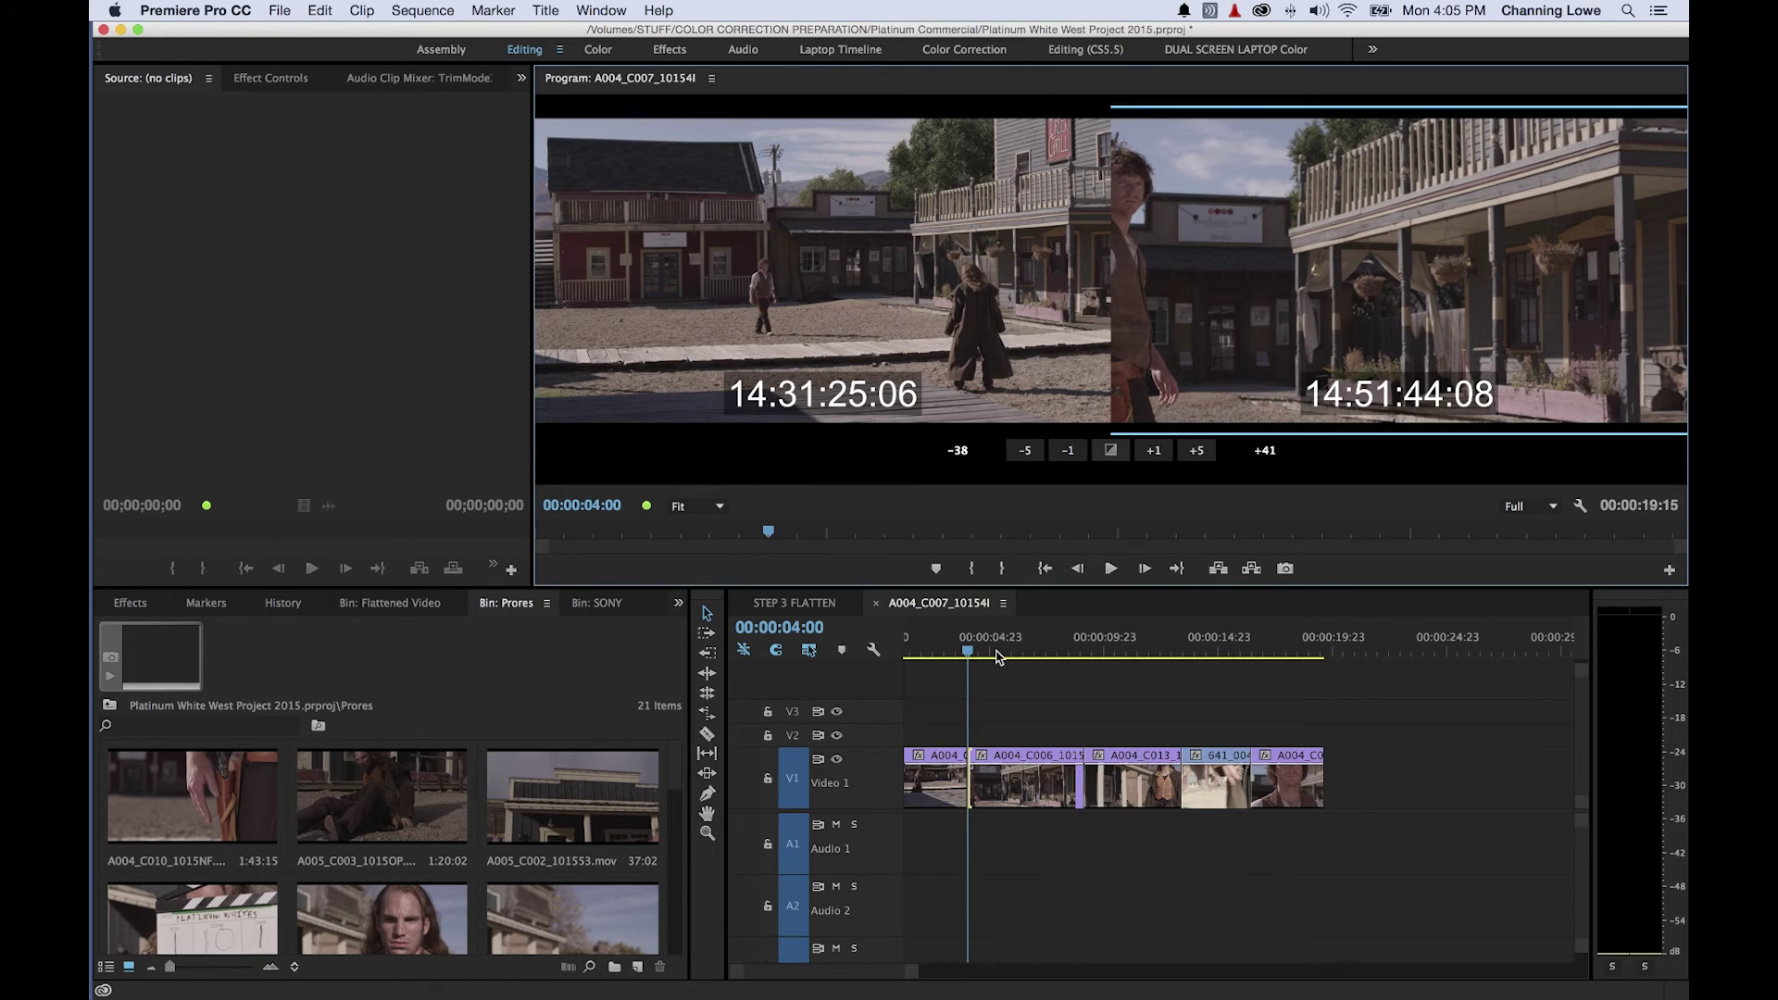
key("space")
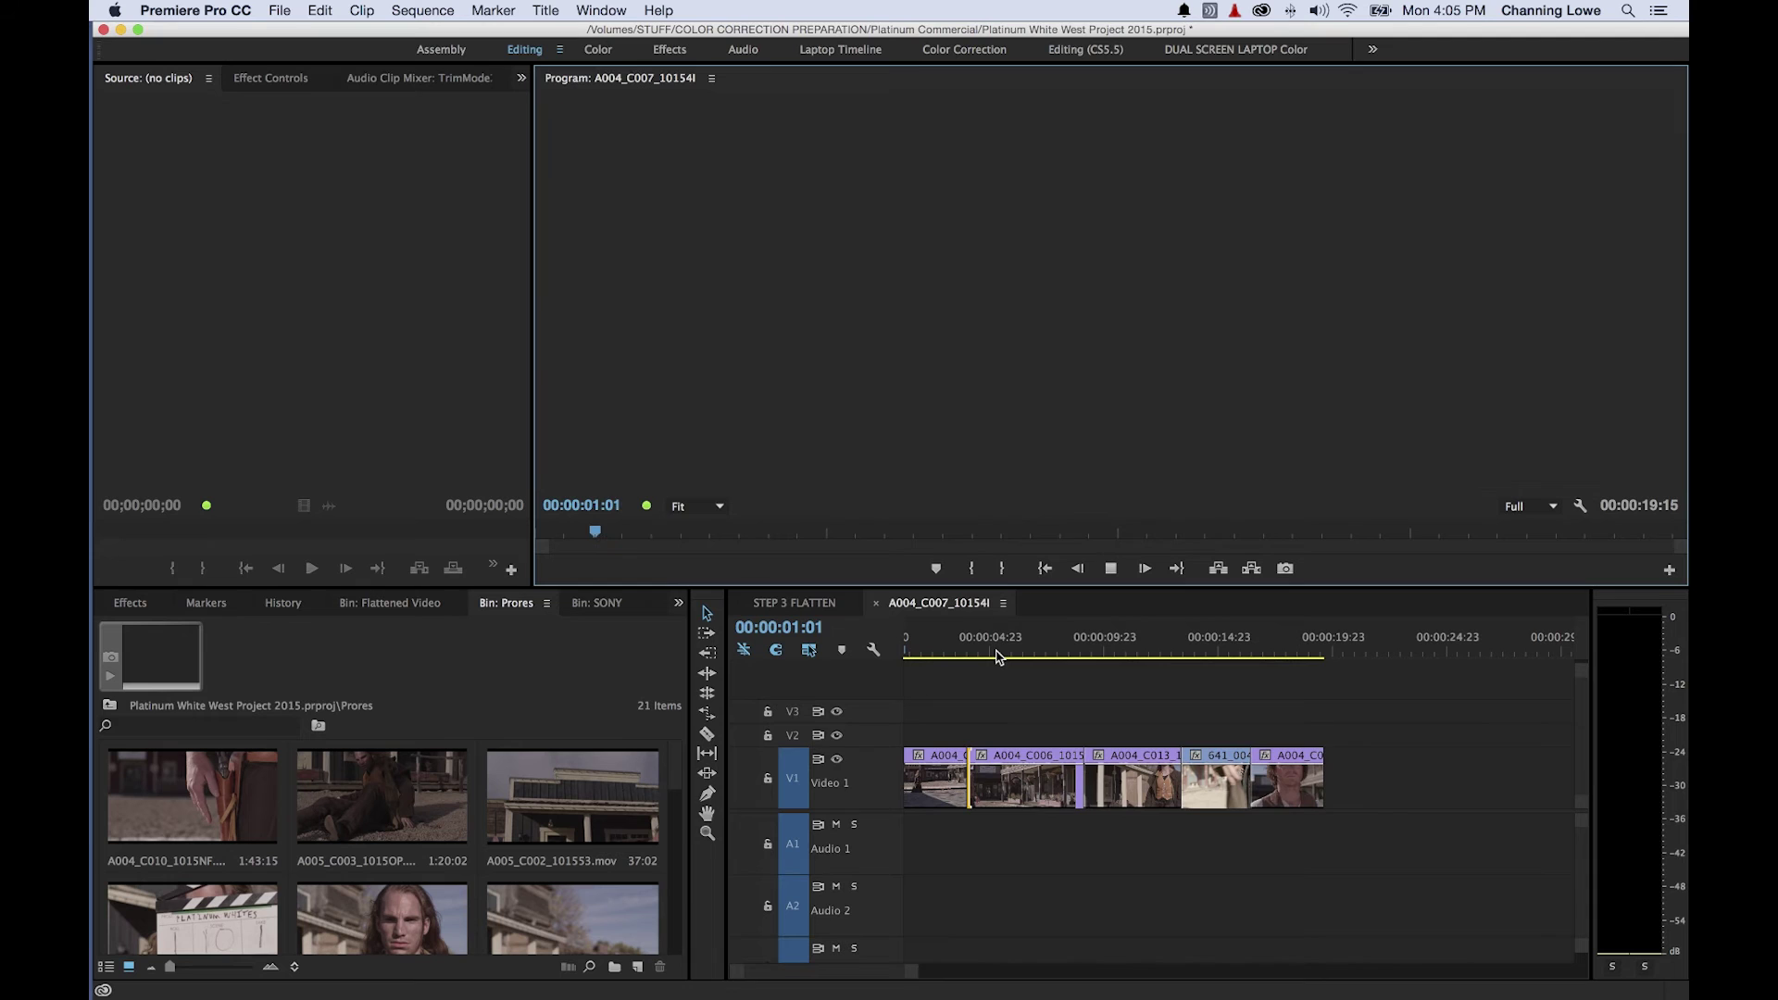
scroll(998, 656, "up", 1)
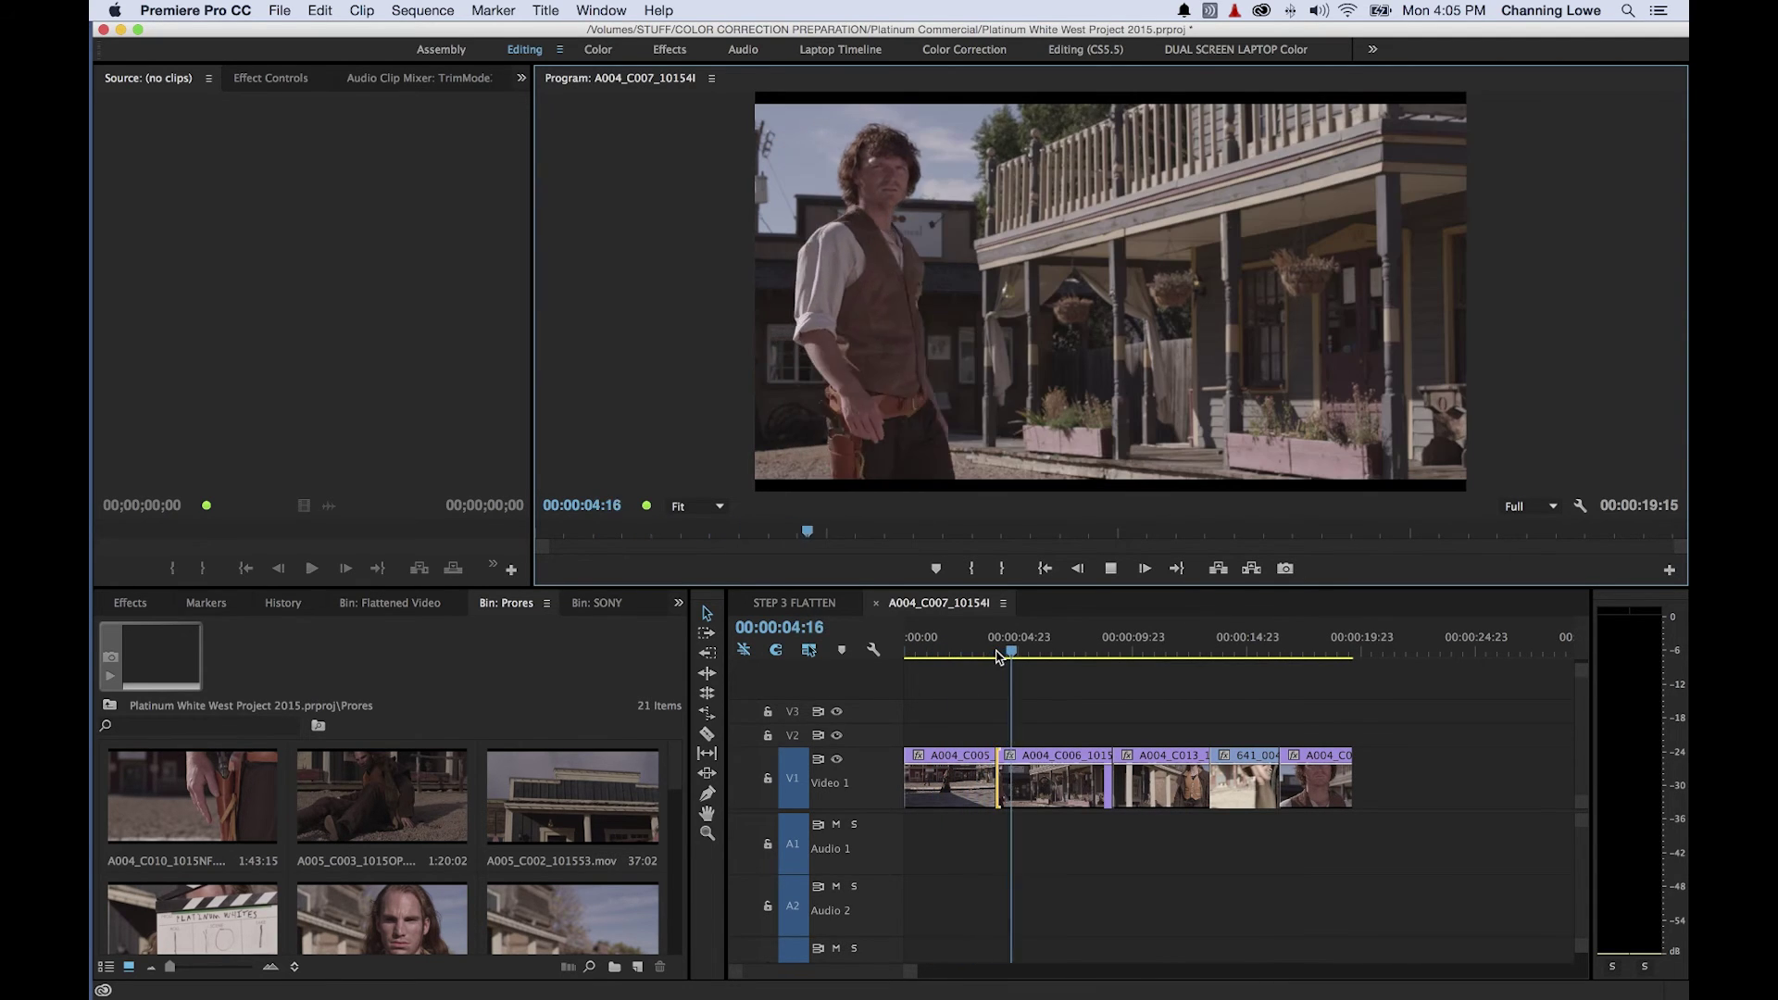
left_click(997, 655)
mouse_move(998, 655)
left_mouse_down()
mouse_move(969, 655)
mouse_move(1017, 656)
left_mouse_up()
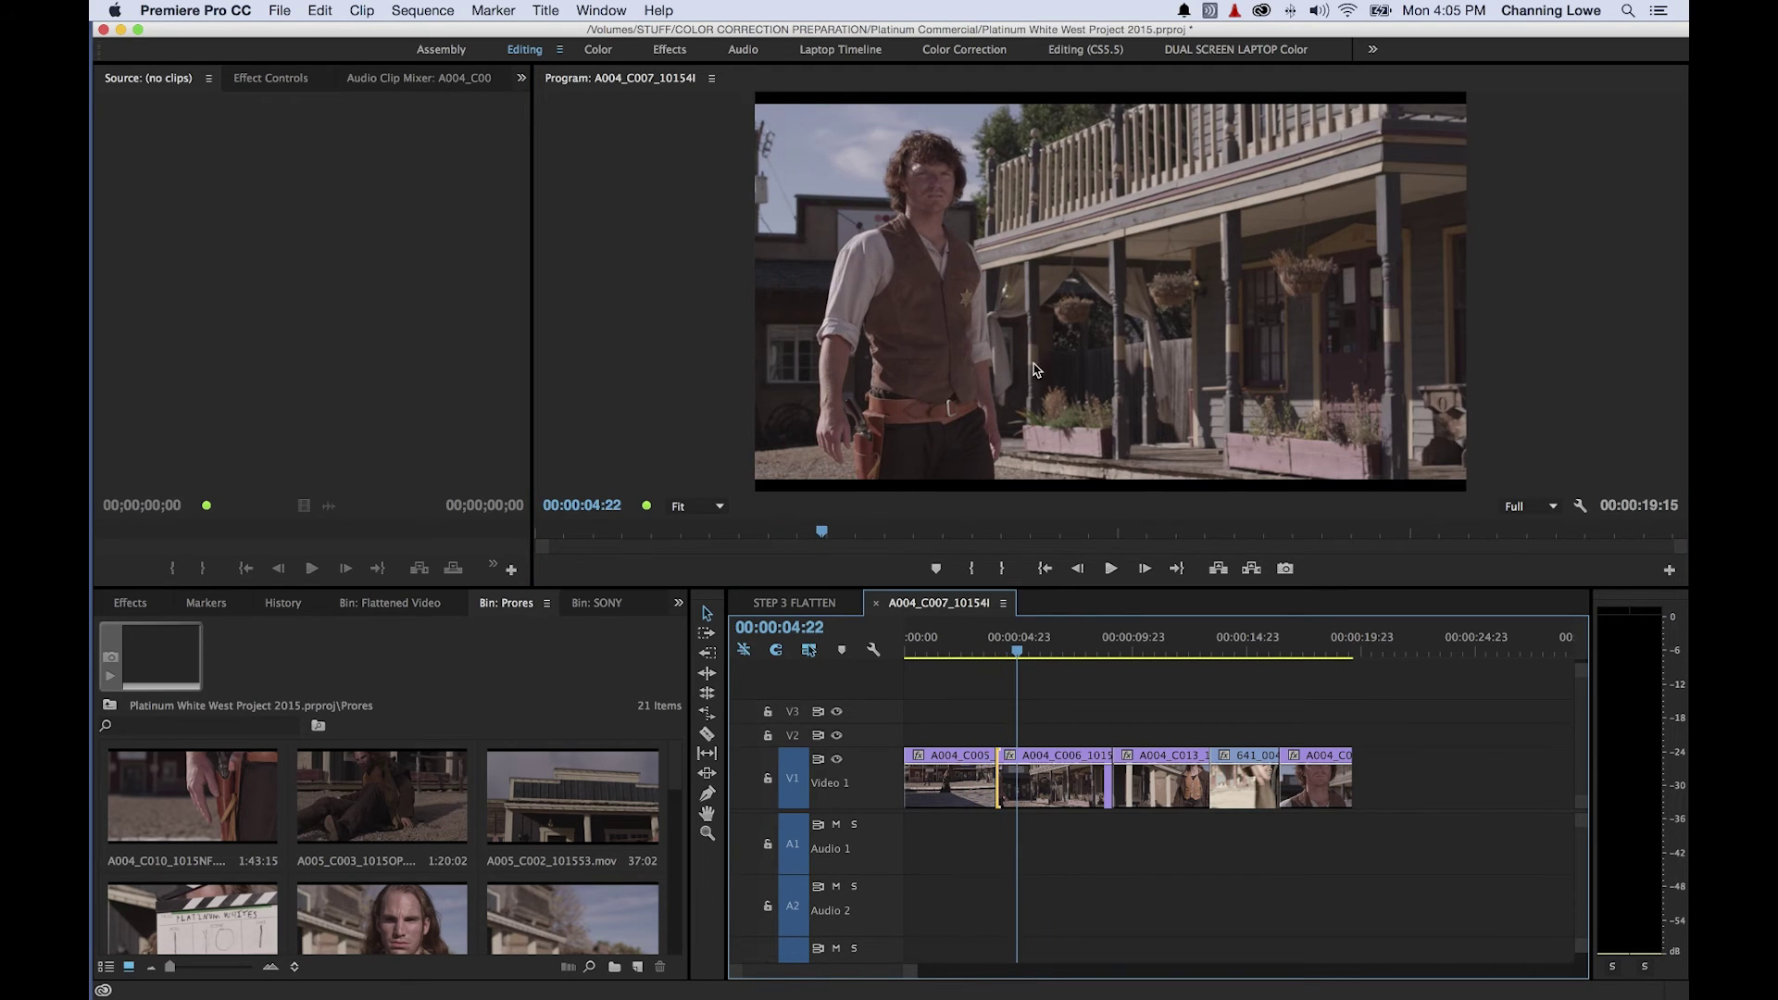
left_click(1004, 646)
scroll(1009, 646, "right", 1)
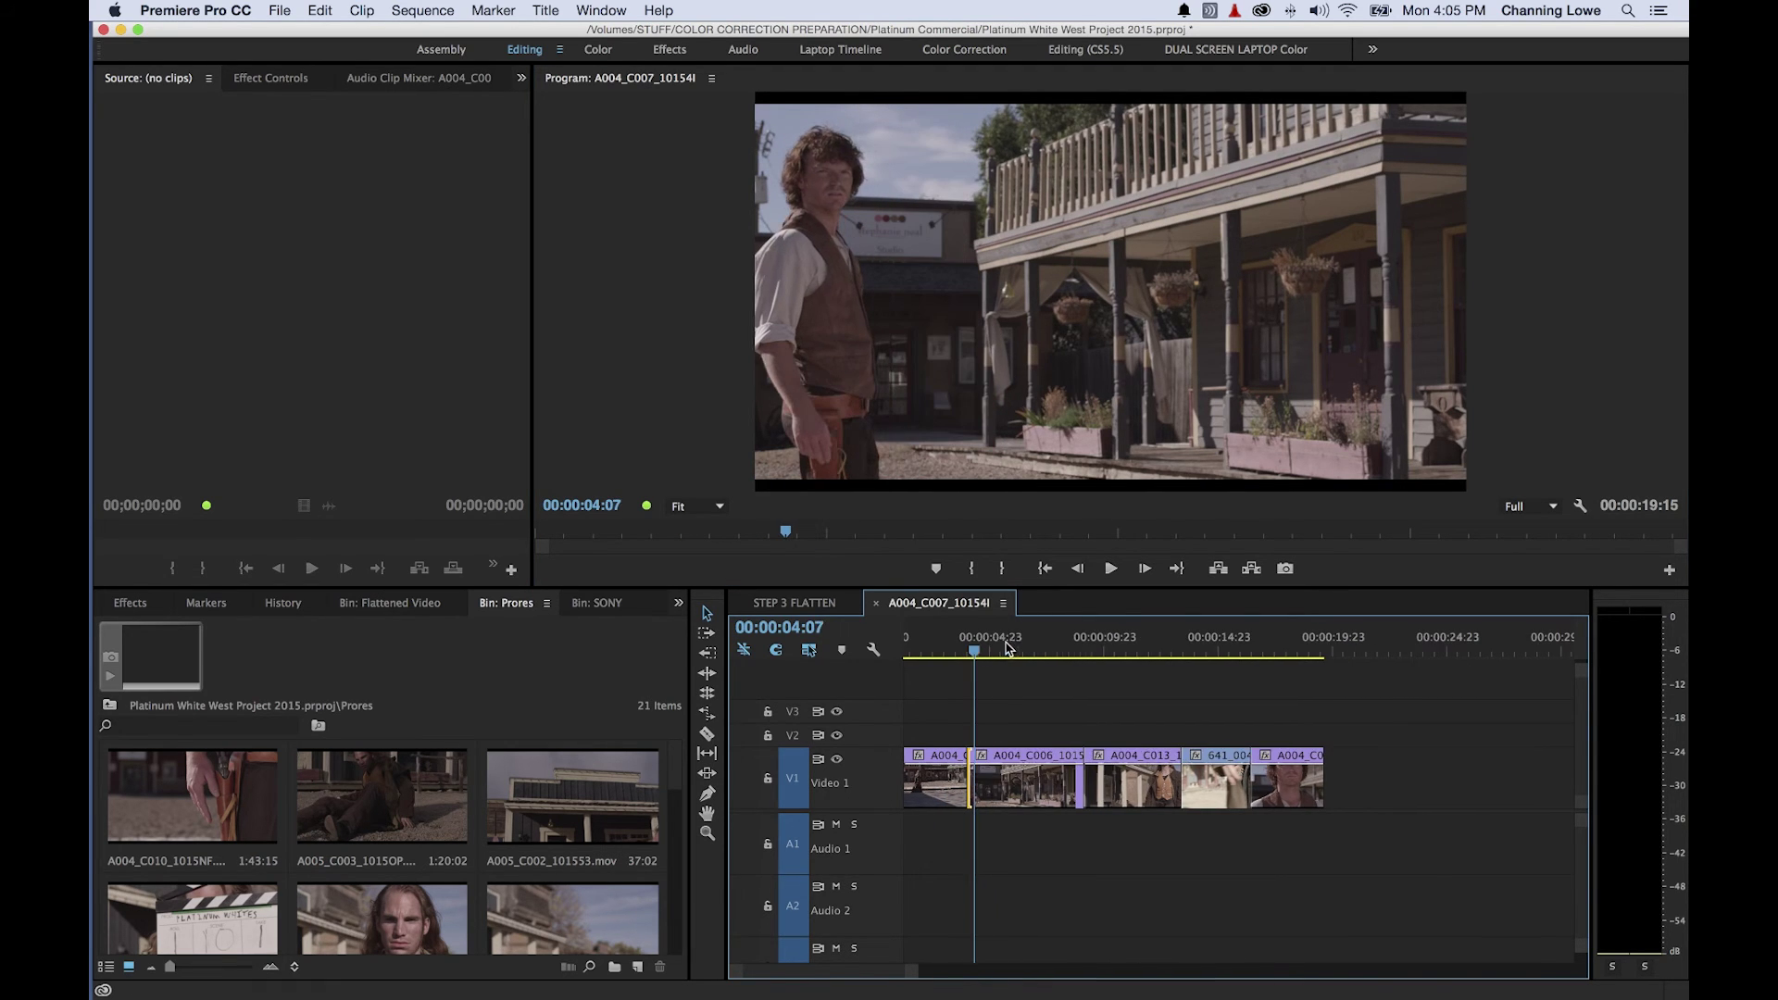
key("Up")
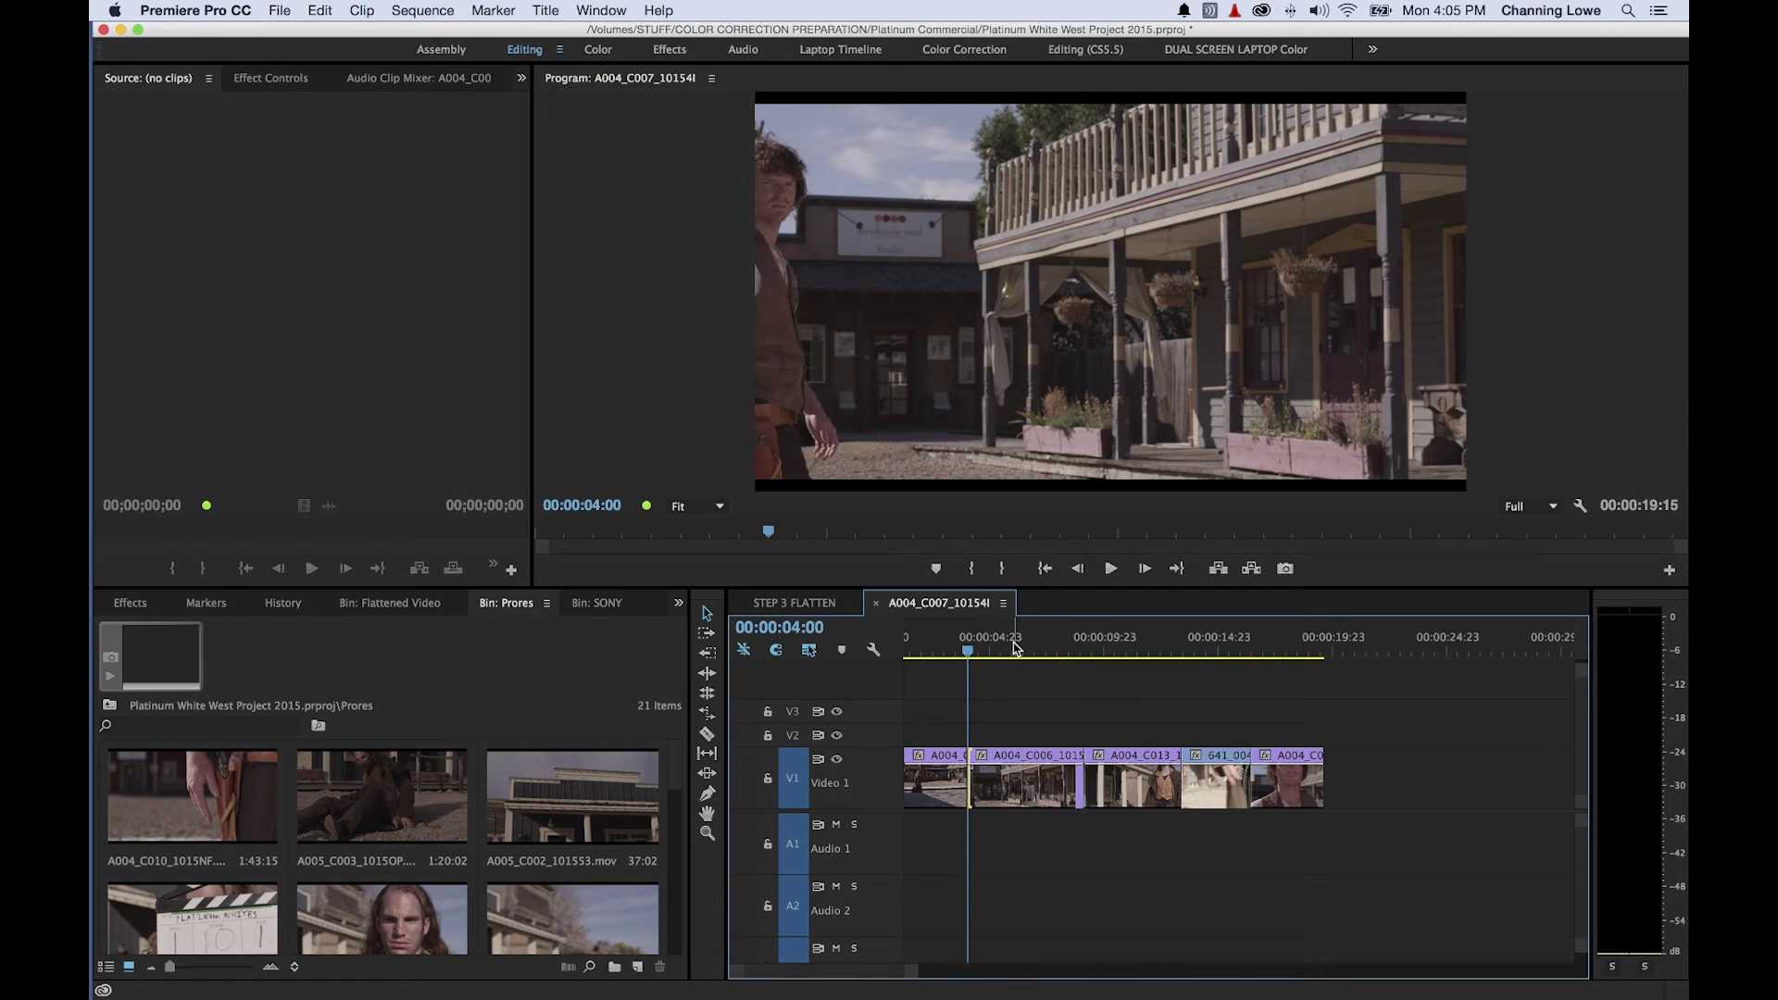
- Roll the first cut 7 frames earlier in the trim monitor and play back the result
key("t")
left_click_drag(1112, 300, 1084, 301)
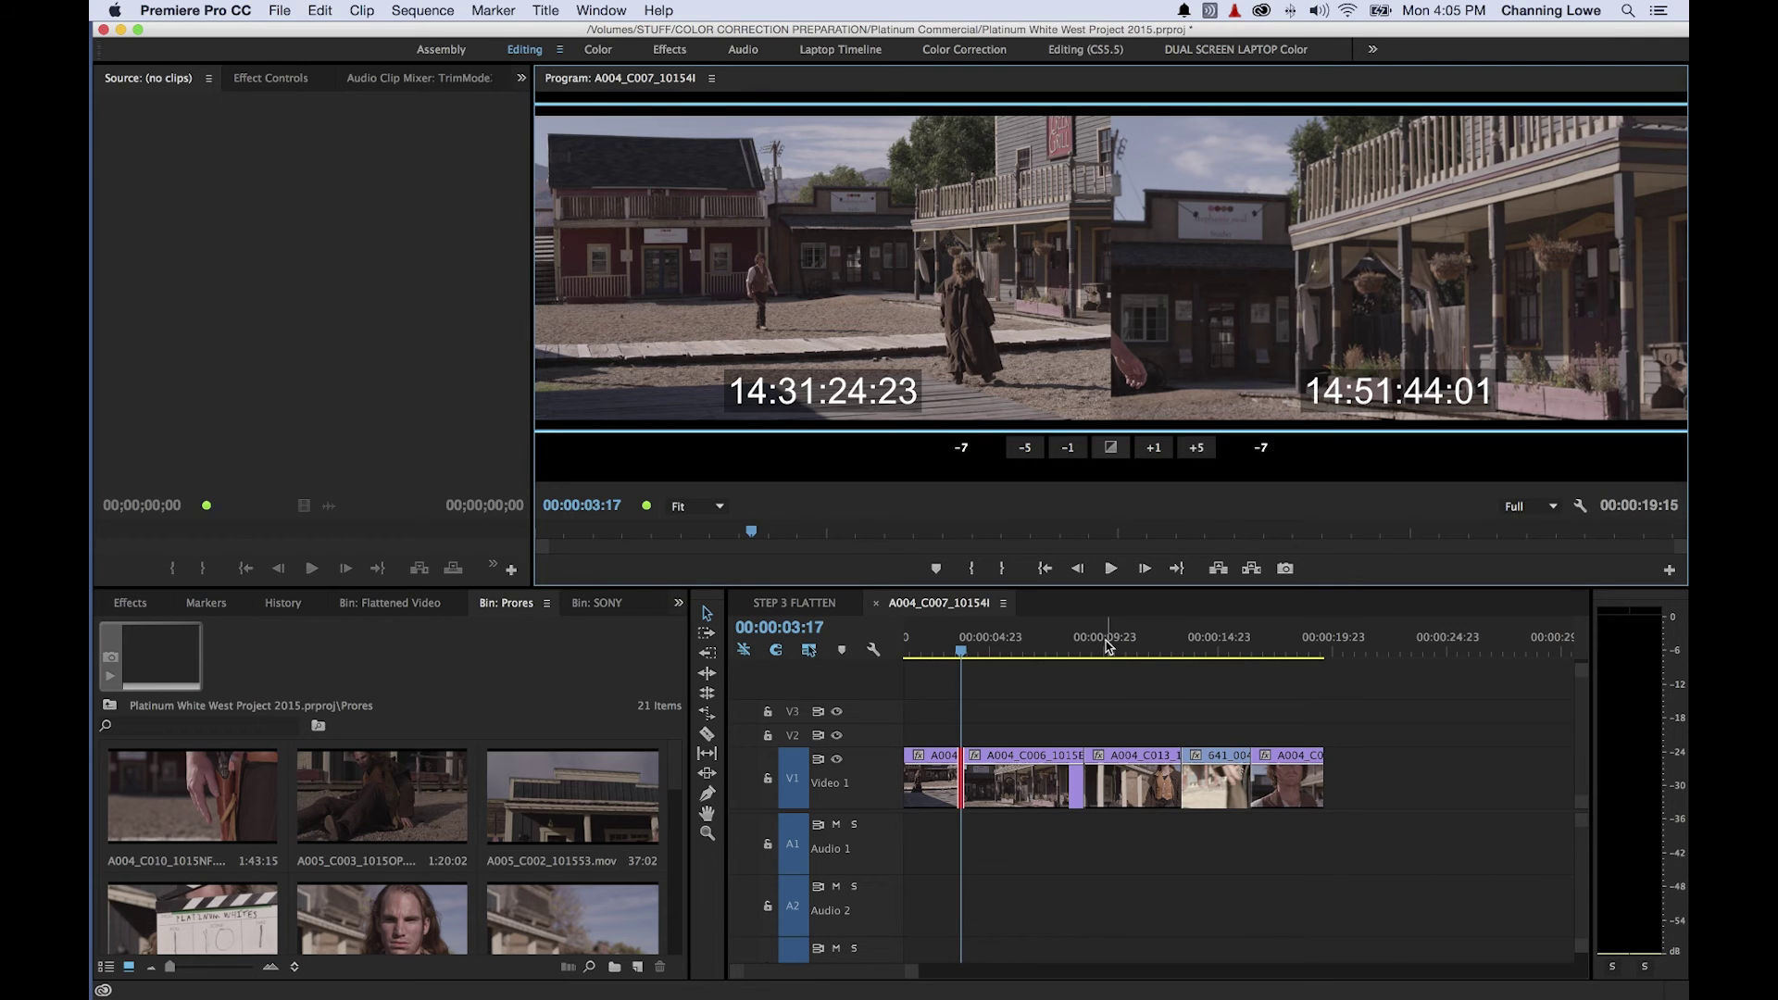
key("space")
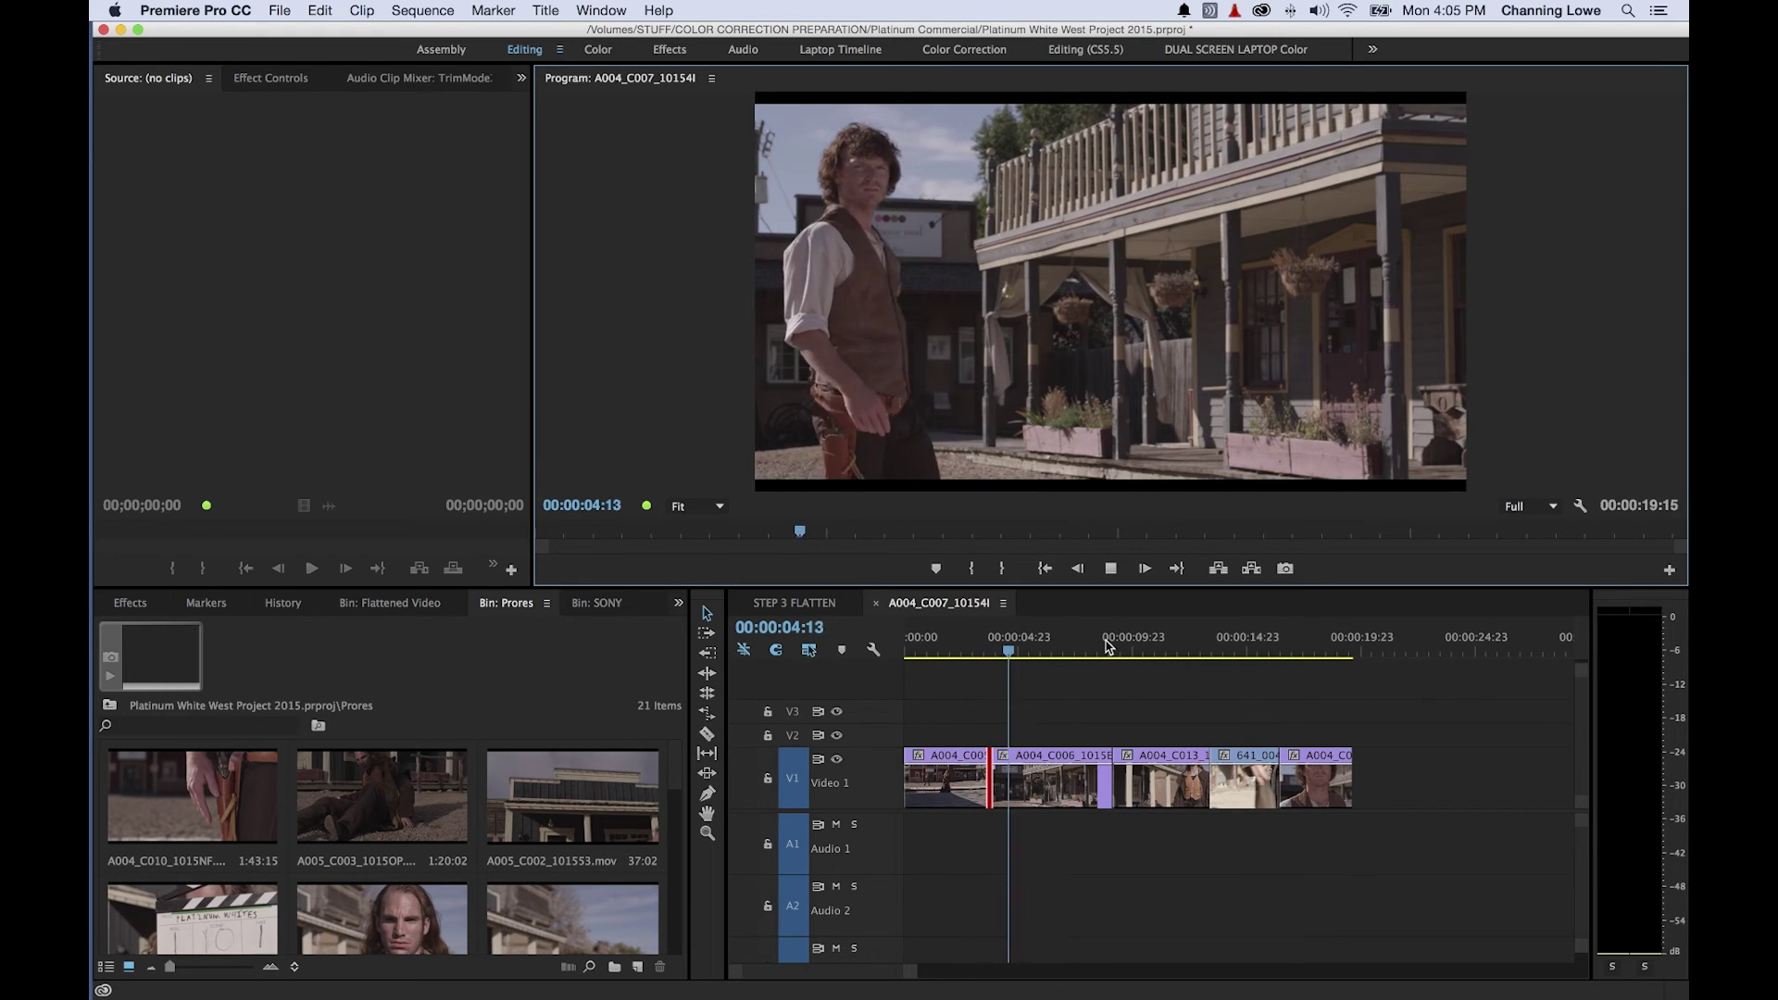
key("space")
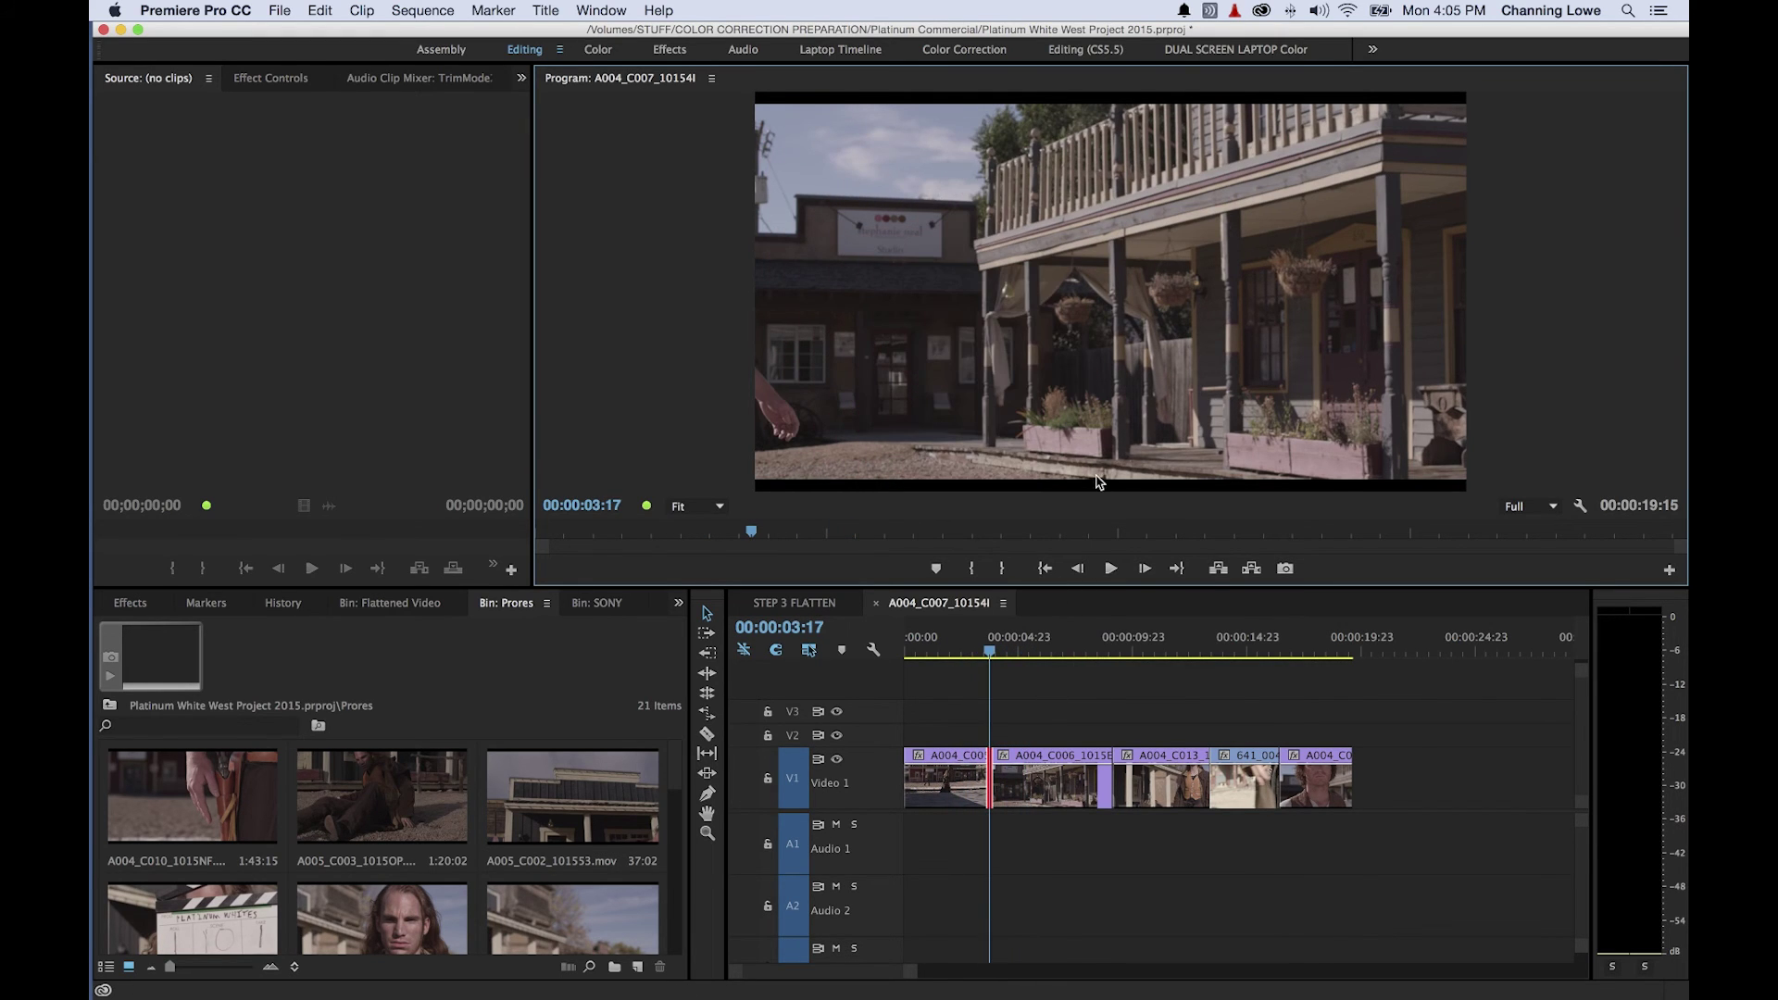
- Open trim mode at the first cut and roll it 36 frames later by stopping looped playback at the new cut point
key("t")
key("space")
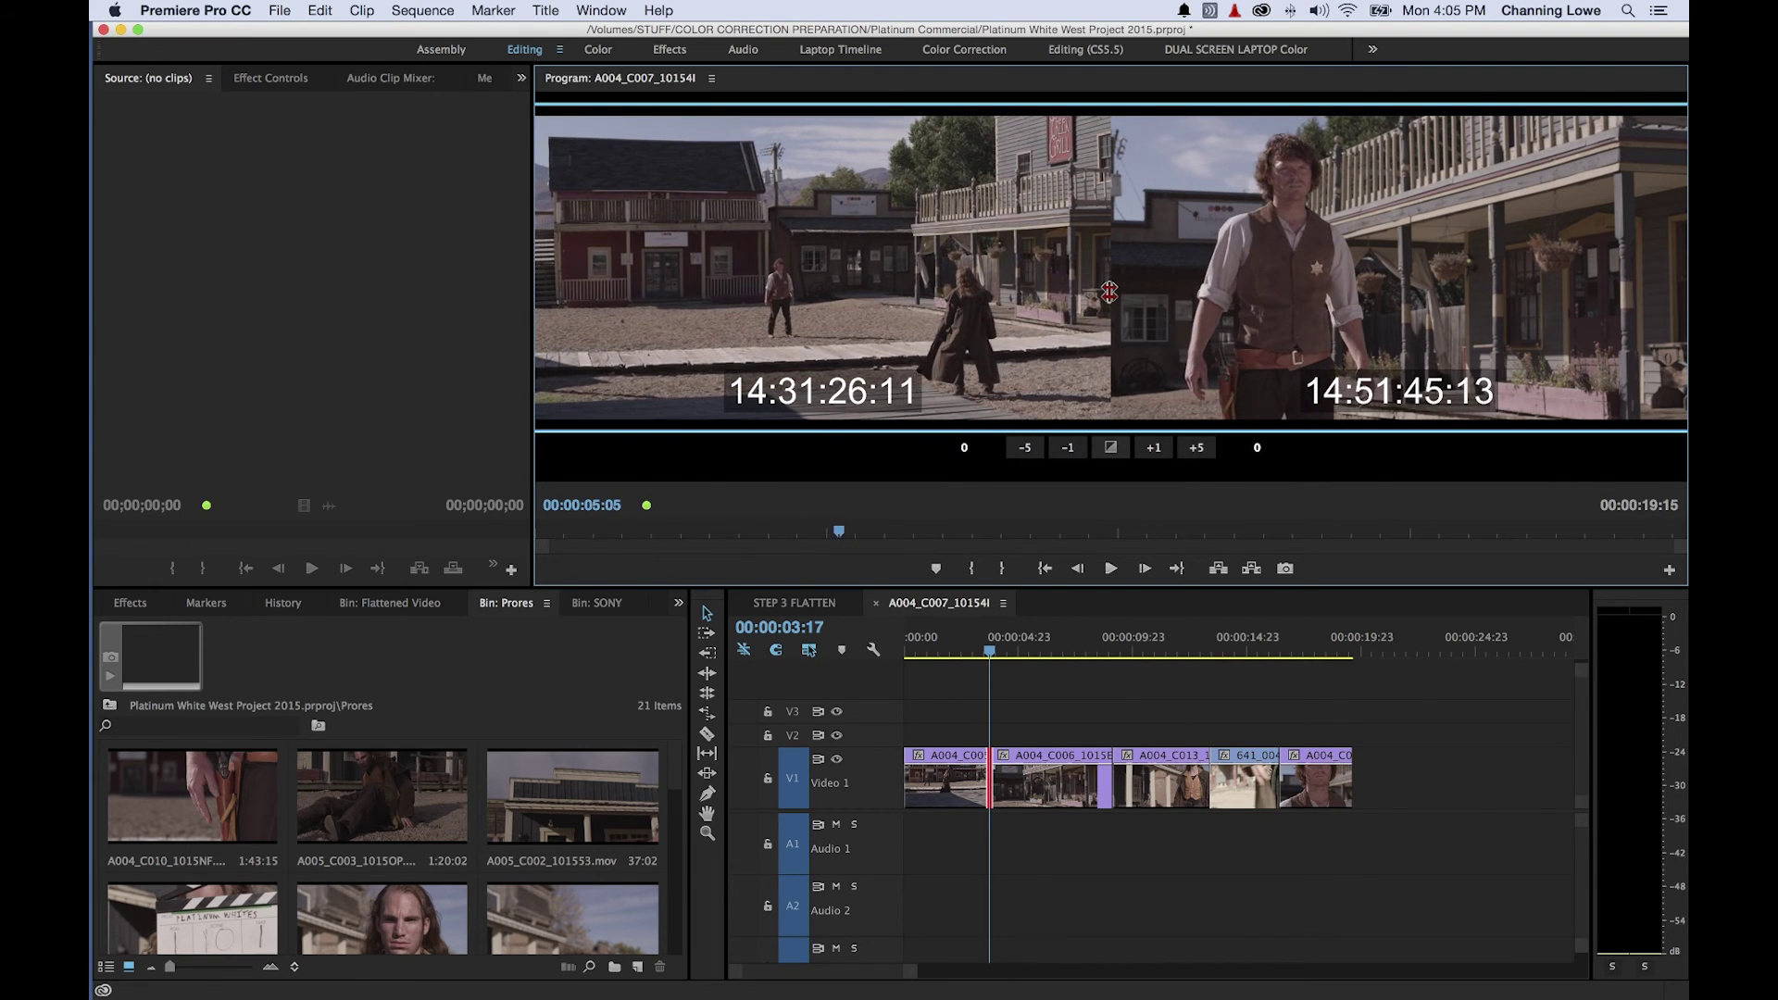
key("k")
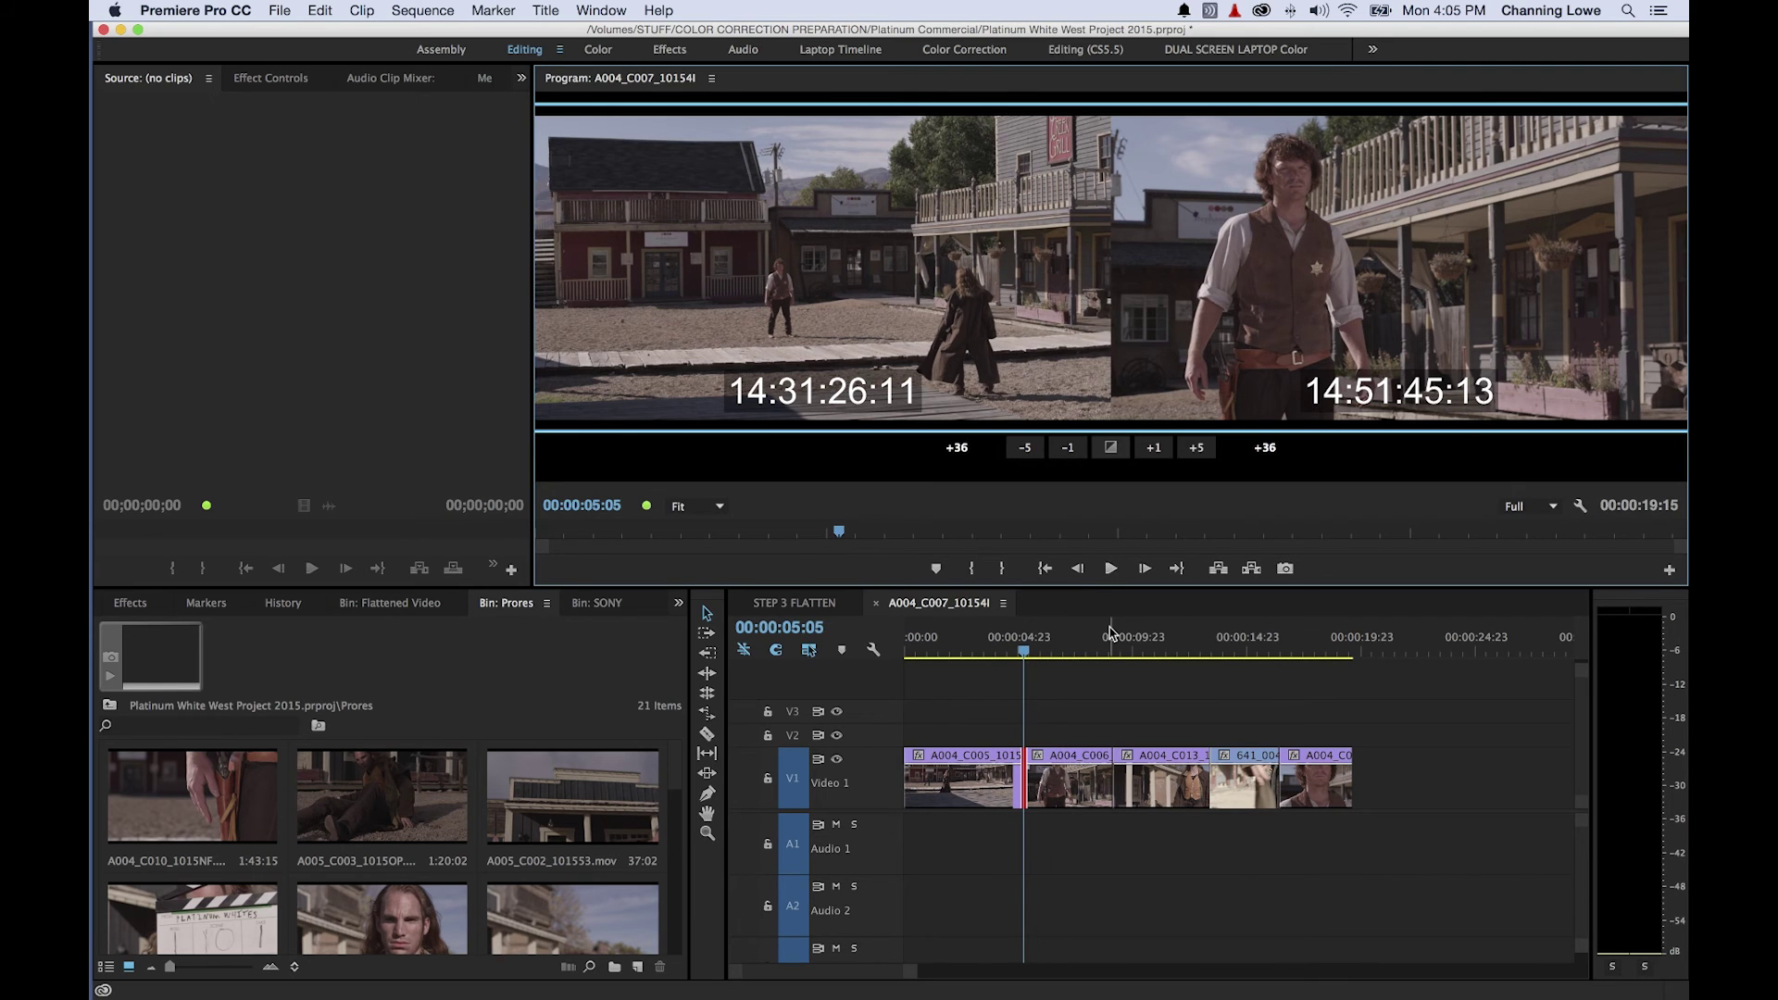
key("space")
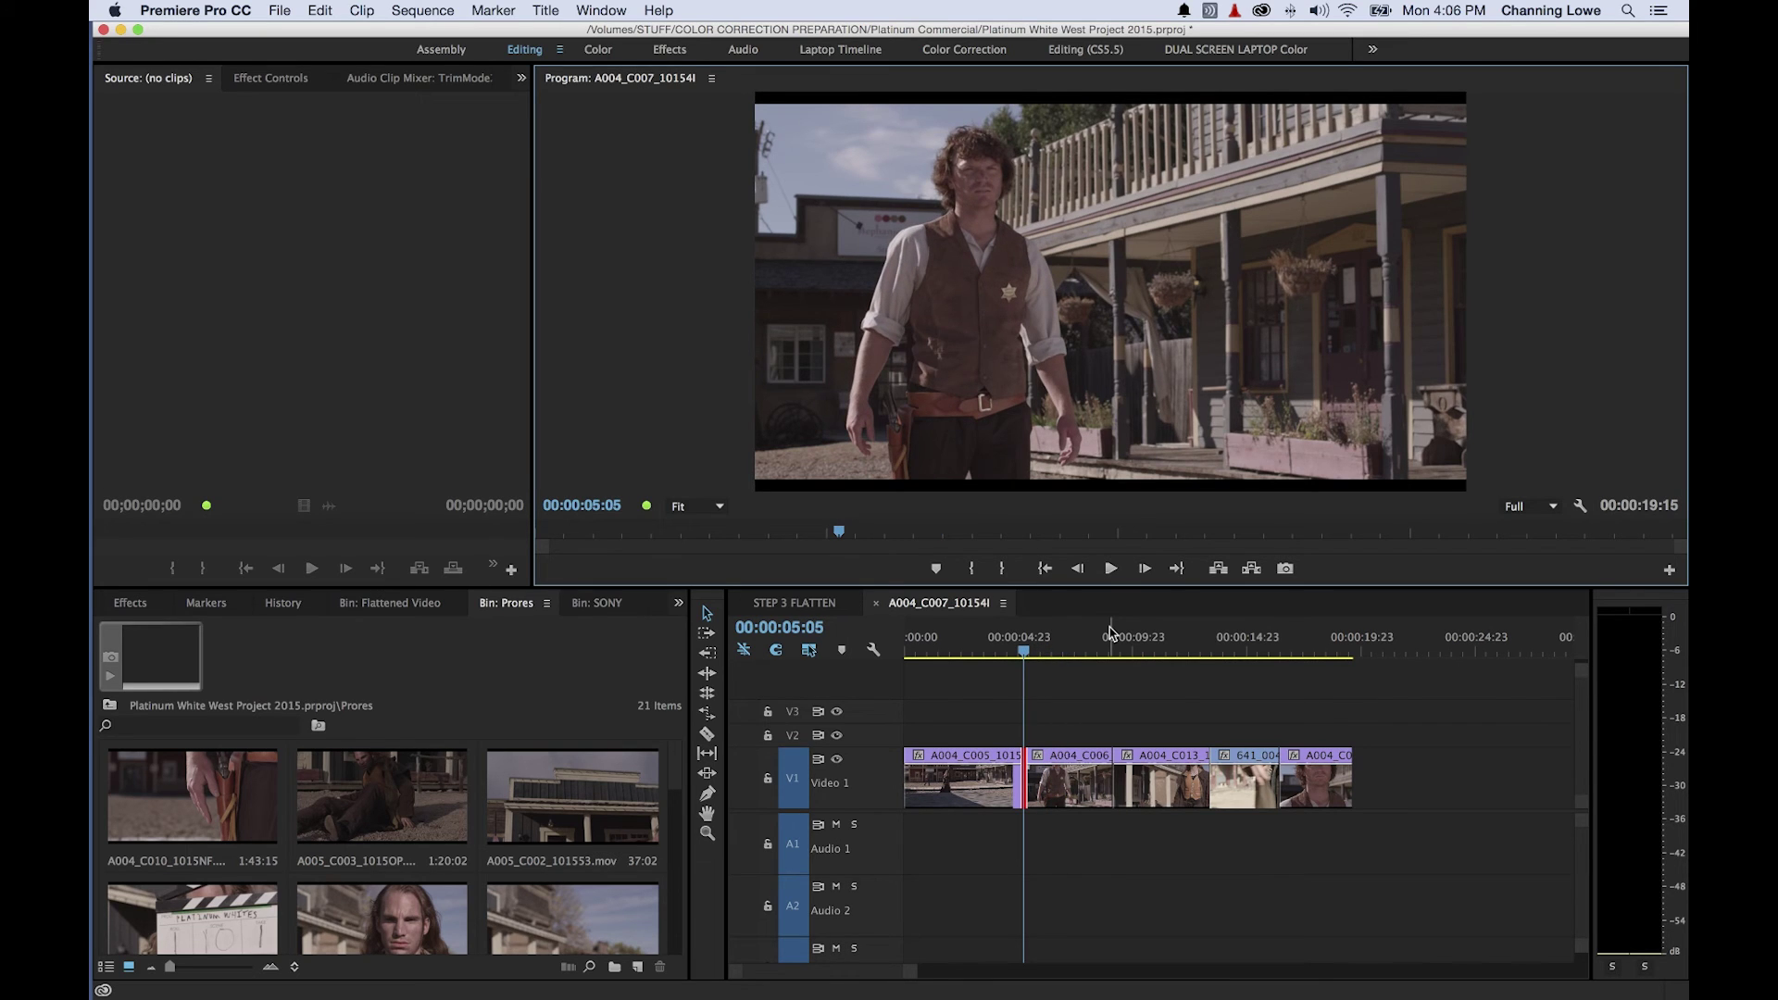
- Step the playhead back two frames and reopen trim mode at the first cut with the rolling edit selected
key("Left")
key("Left")
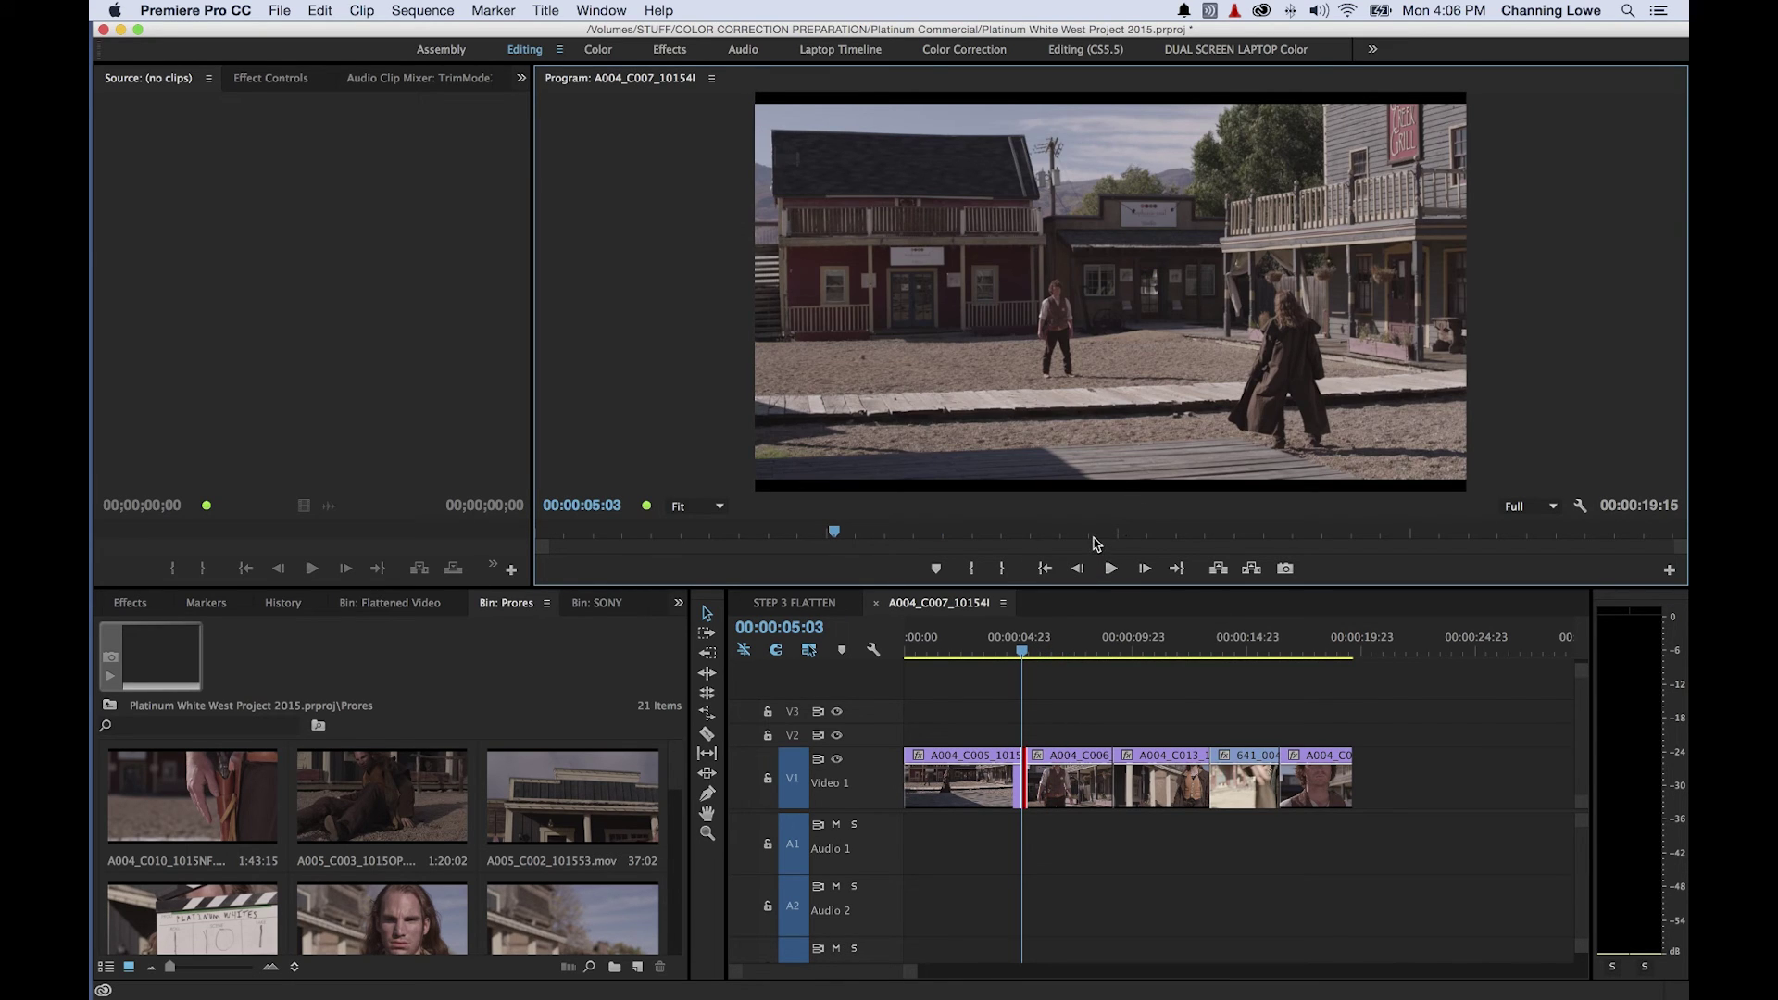
key("t")
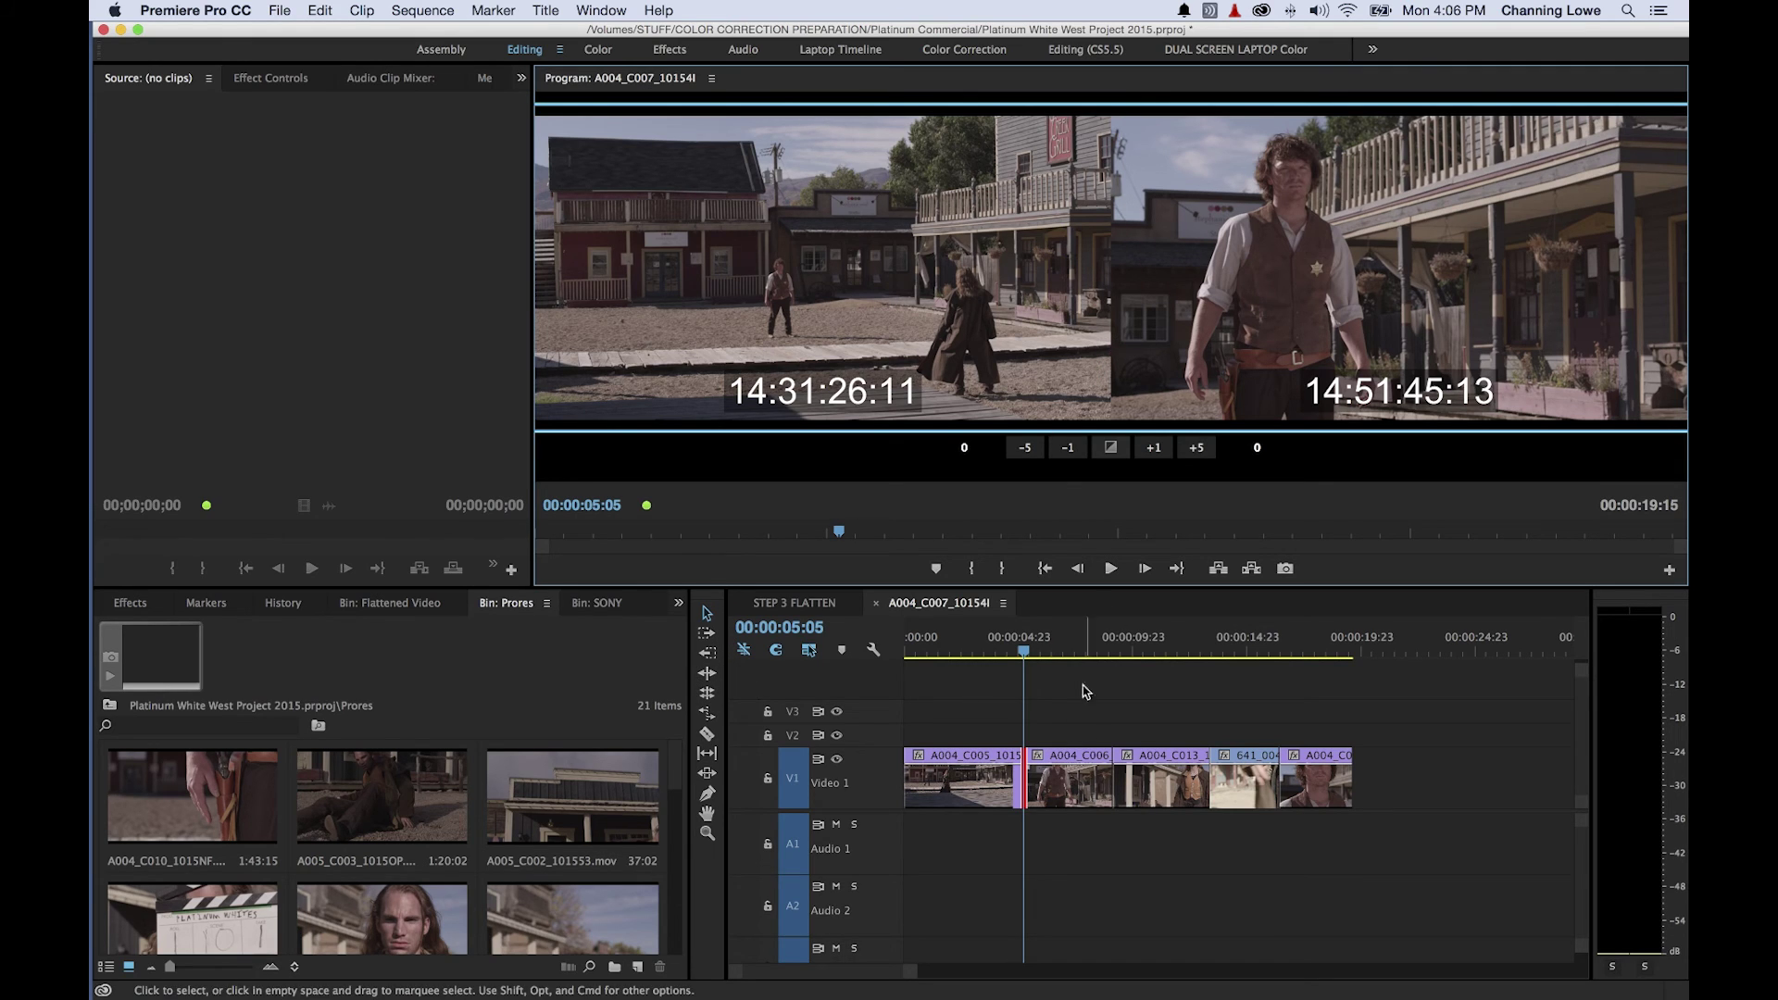
left_click(1031, 721)
key("t")
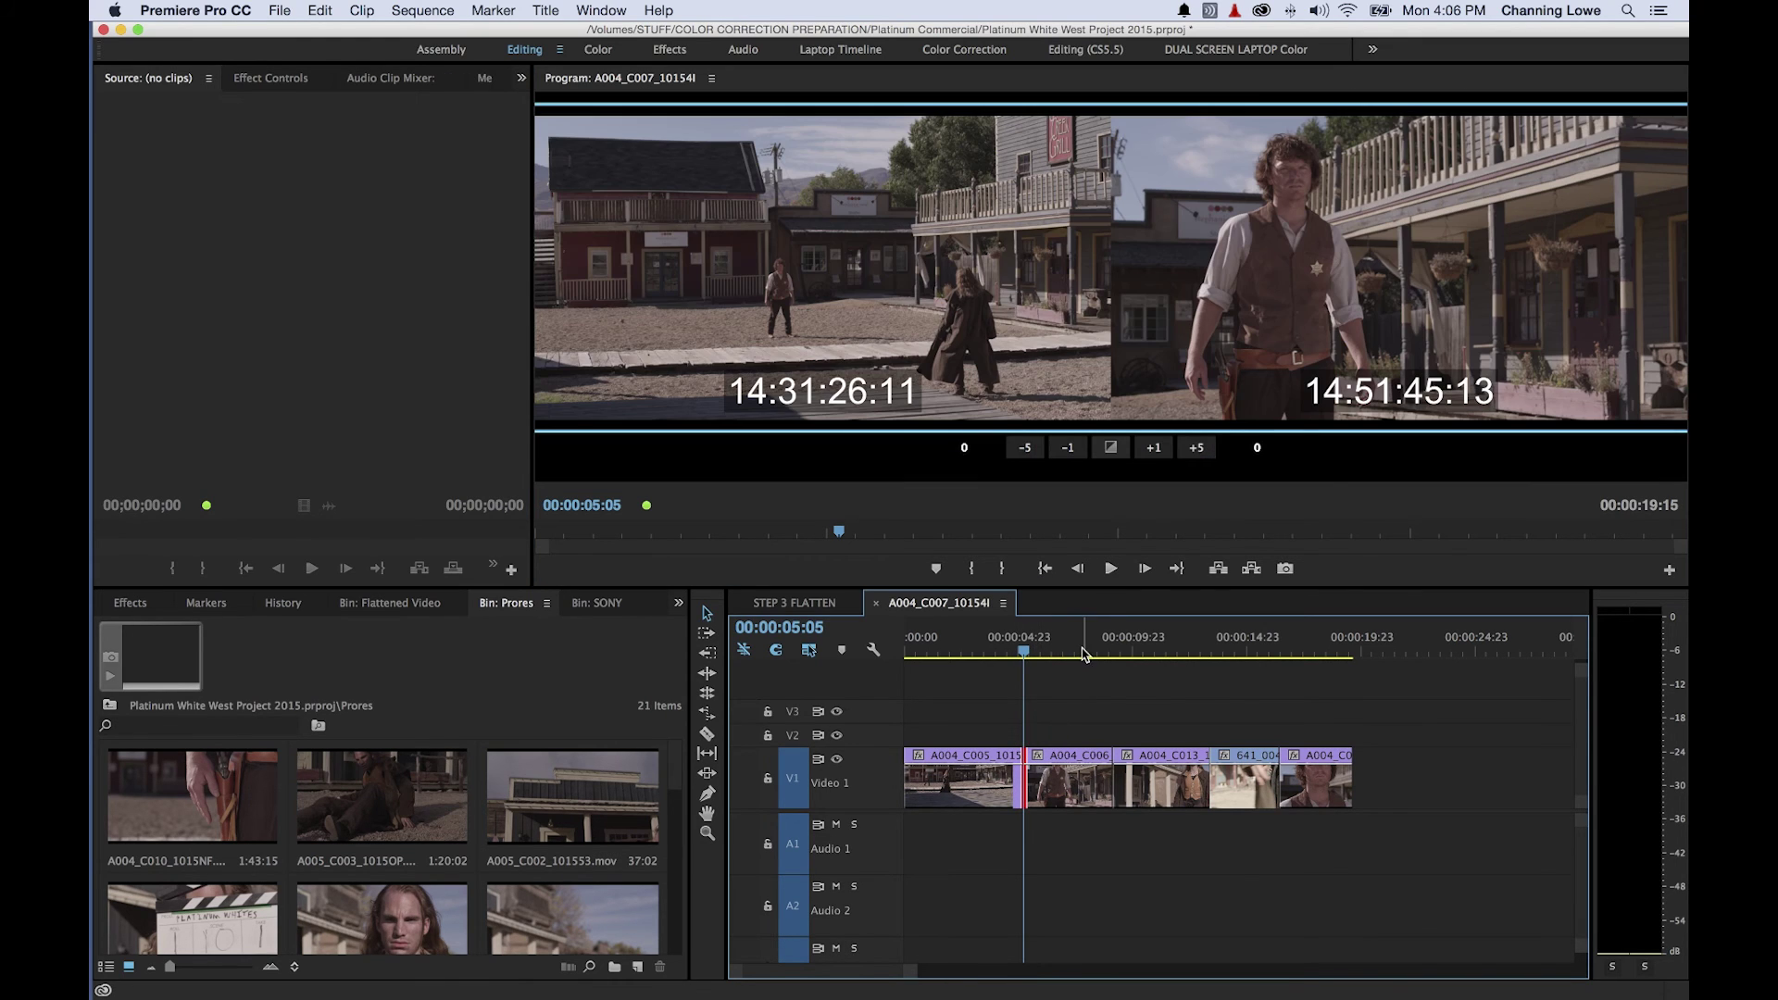
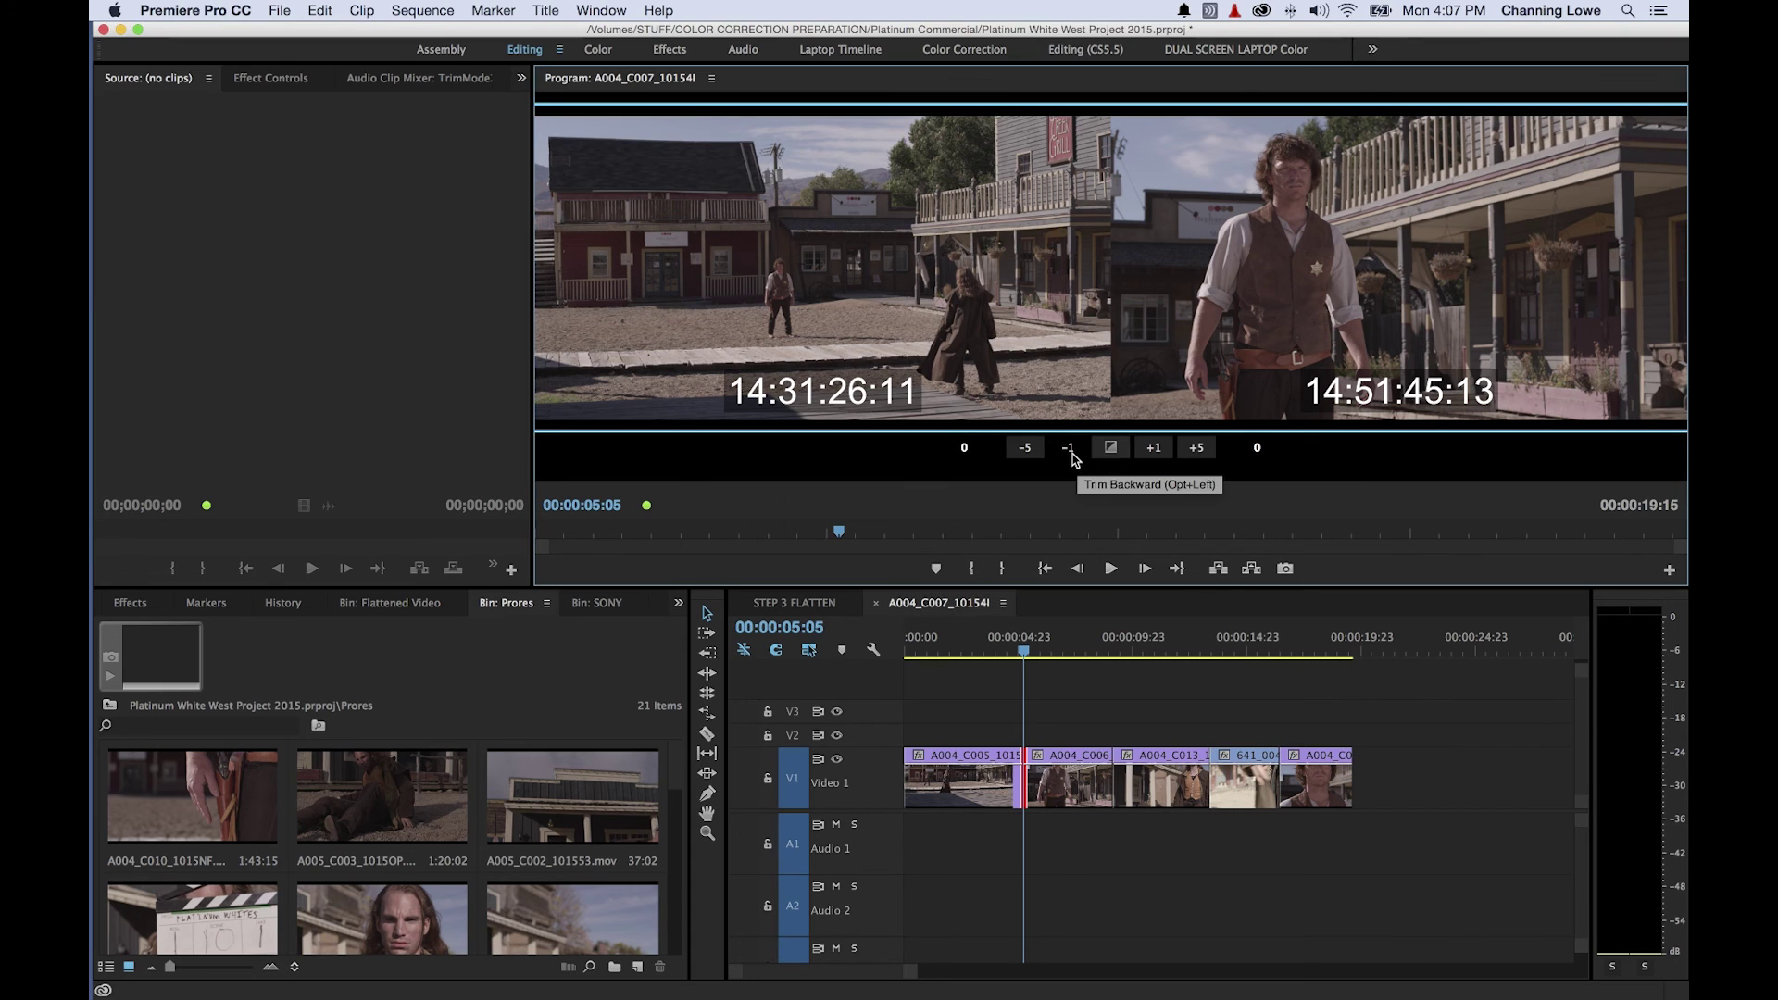
- Roll the first cut 10 frames earlier in one-frame increments using the trim monitor's backward trim control
left_click(1069, 449)
left_click(1069, 449)
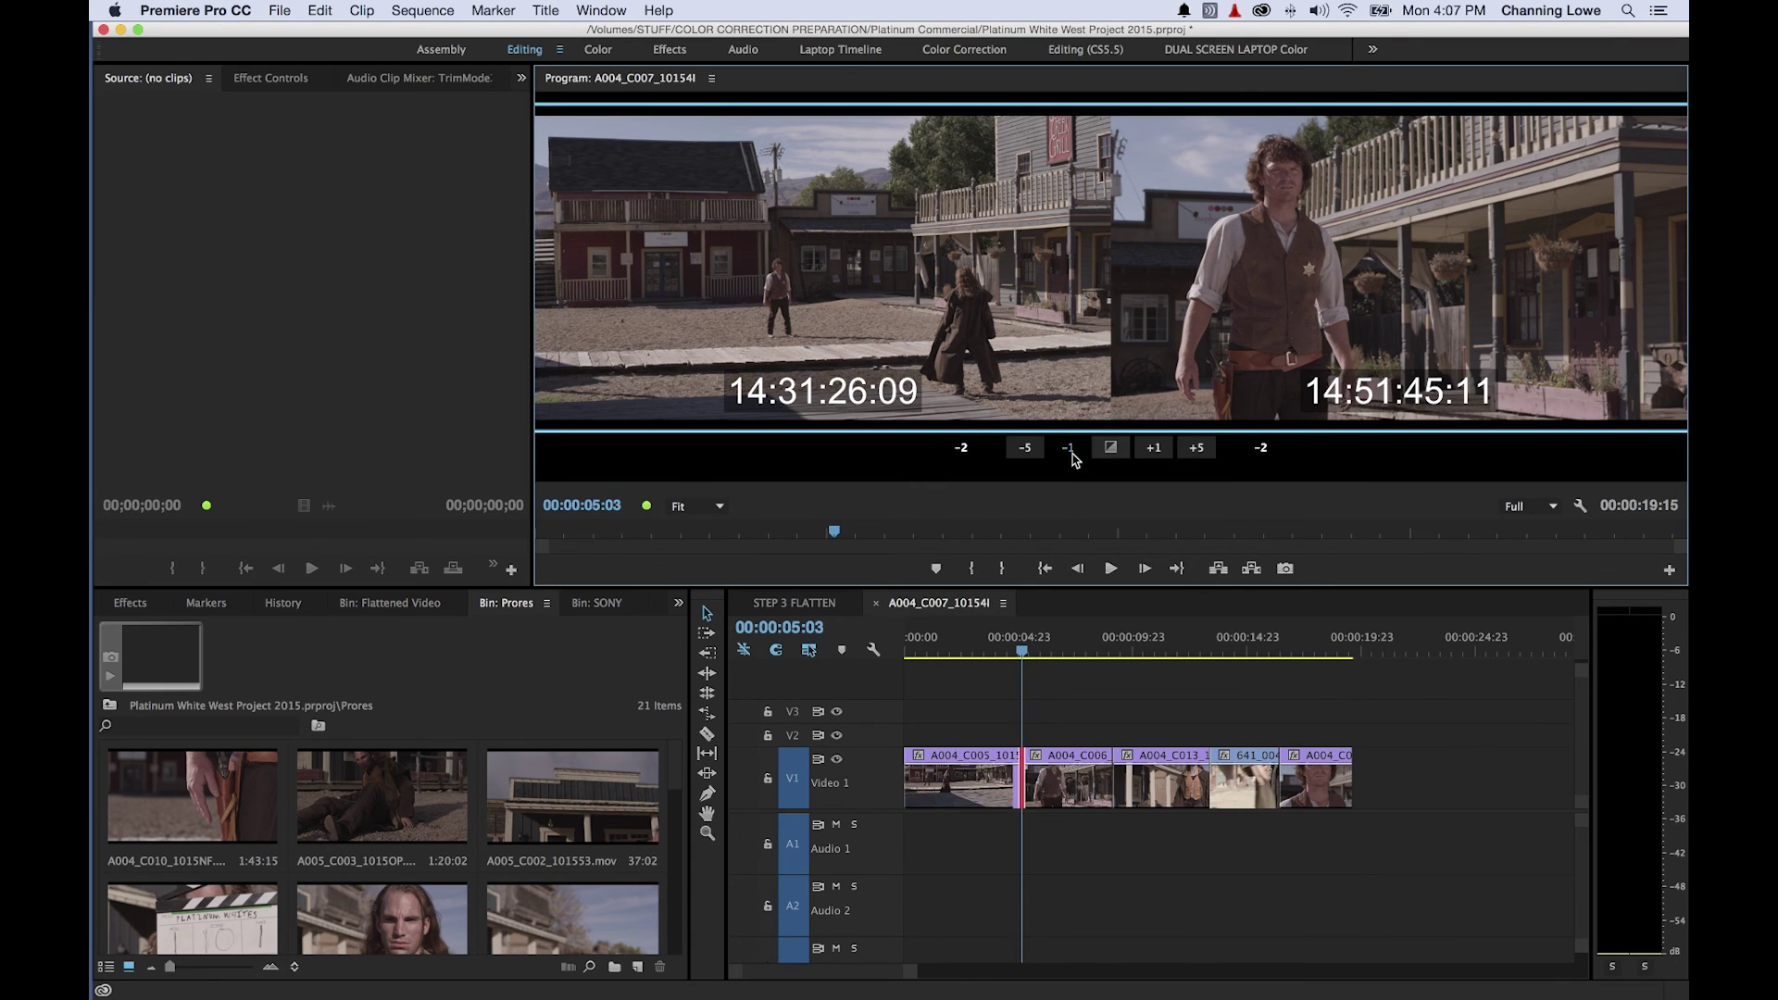
left_click(1069, 449)
left_click(1069, 450)
left_click(1069, 450)
left_click(1069, 450)
left_click(1069, 449)
left_click(1069, 450)
left_click(1069, 449)
left_click(1069, 449)
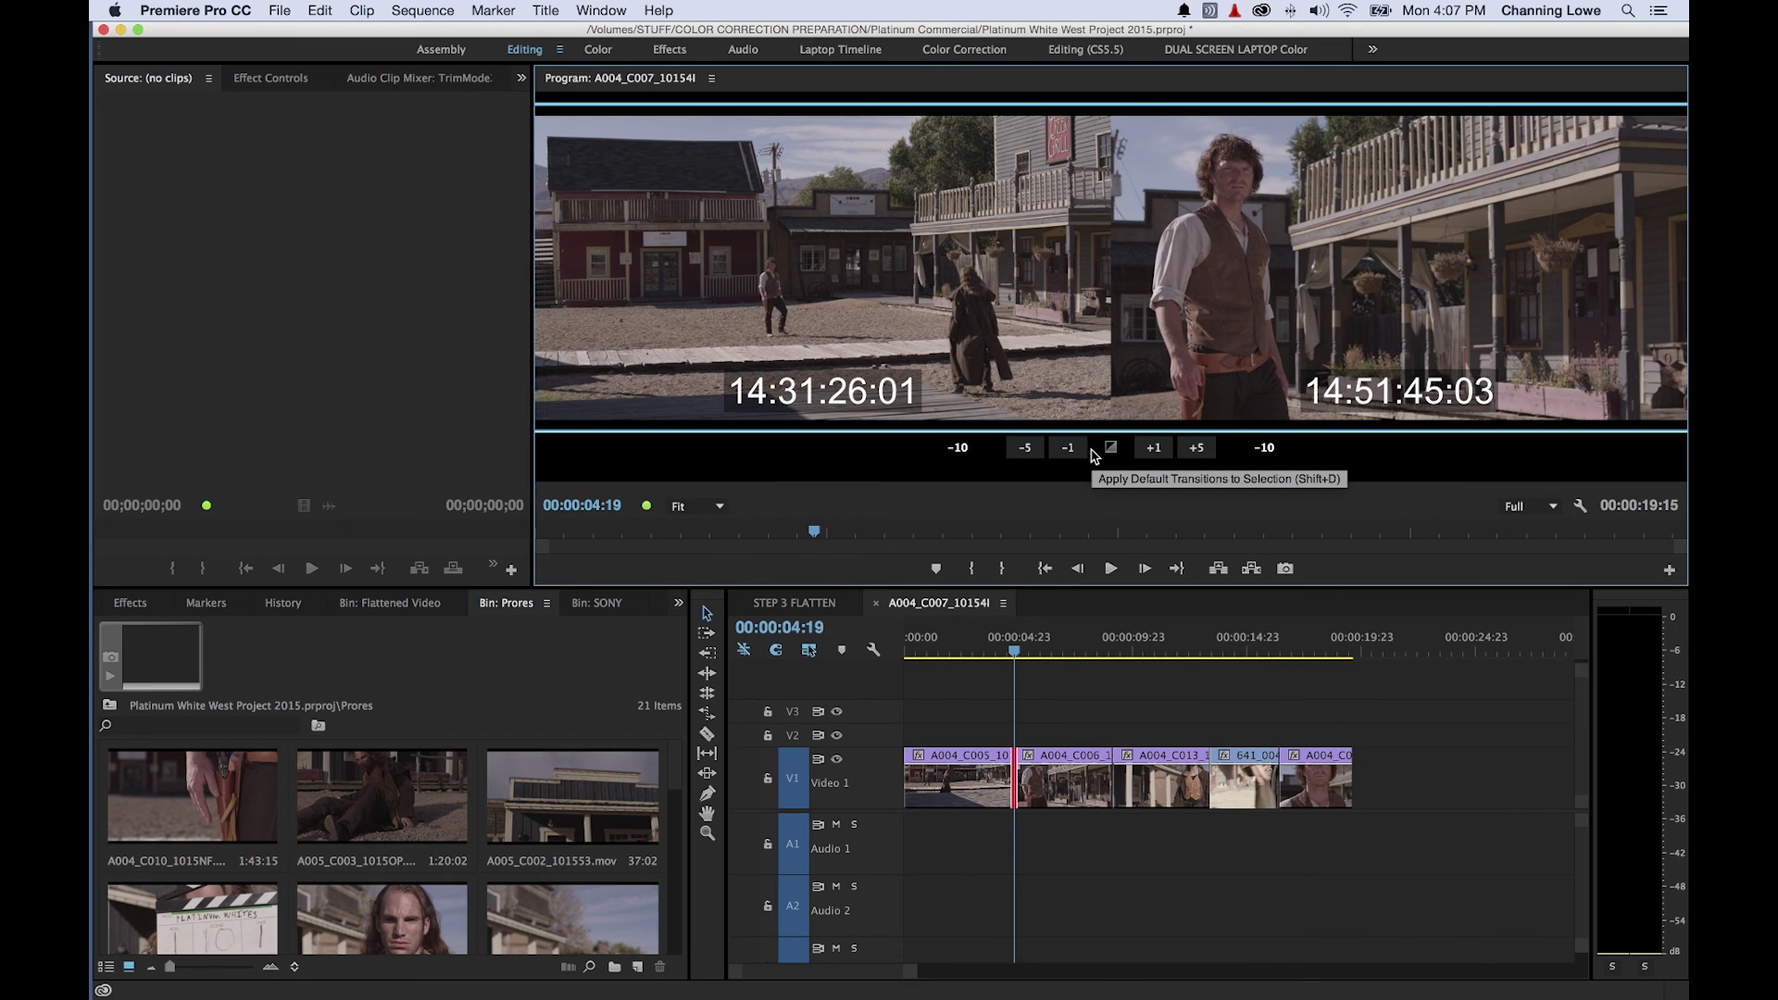
- Nudge the rolling edit at the first cut another 9 frames earlier, one frame at a time
key("alt+Left")
key("alt+Left")
key("alt+Left")
key("alt+Left")
key("alt+Left")
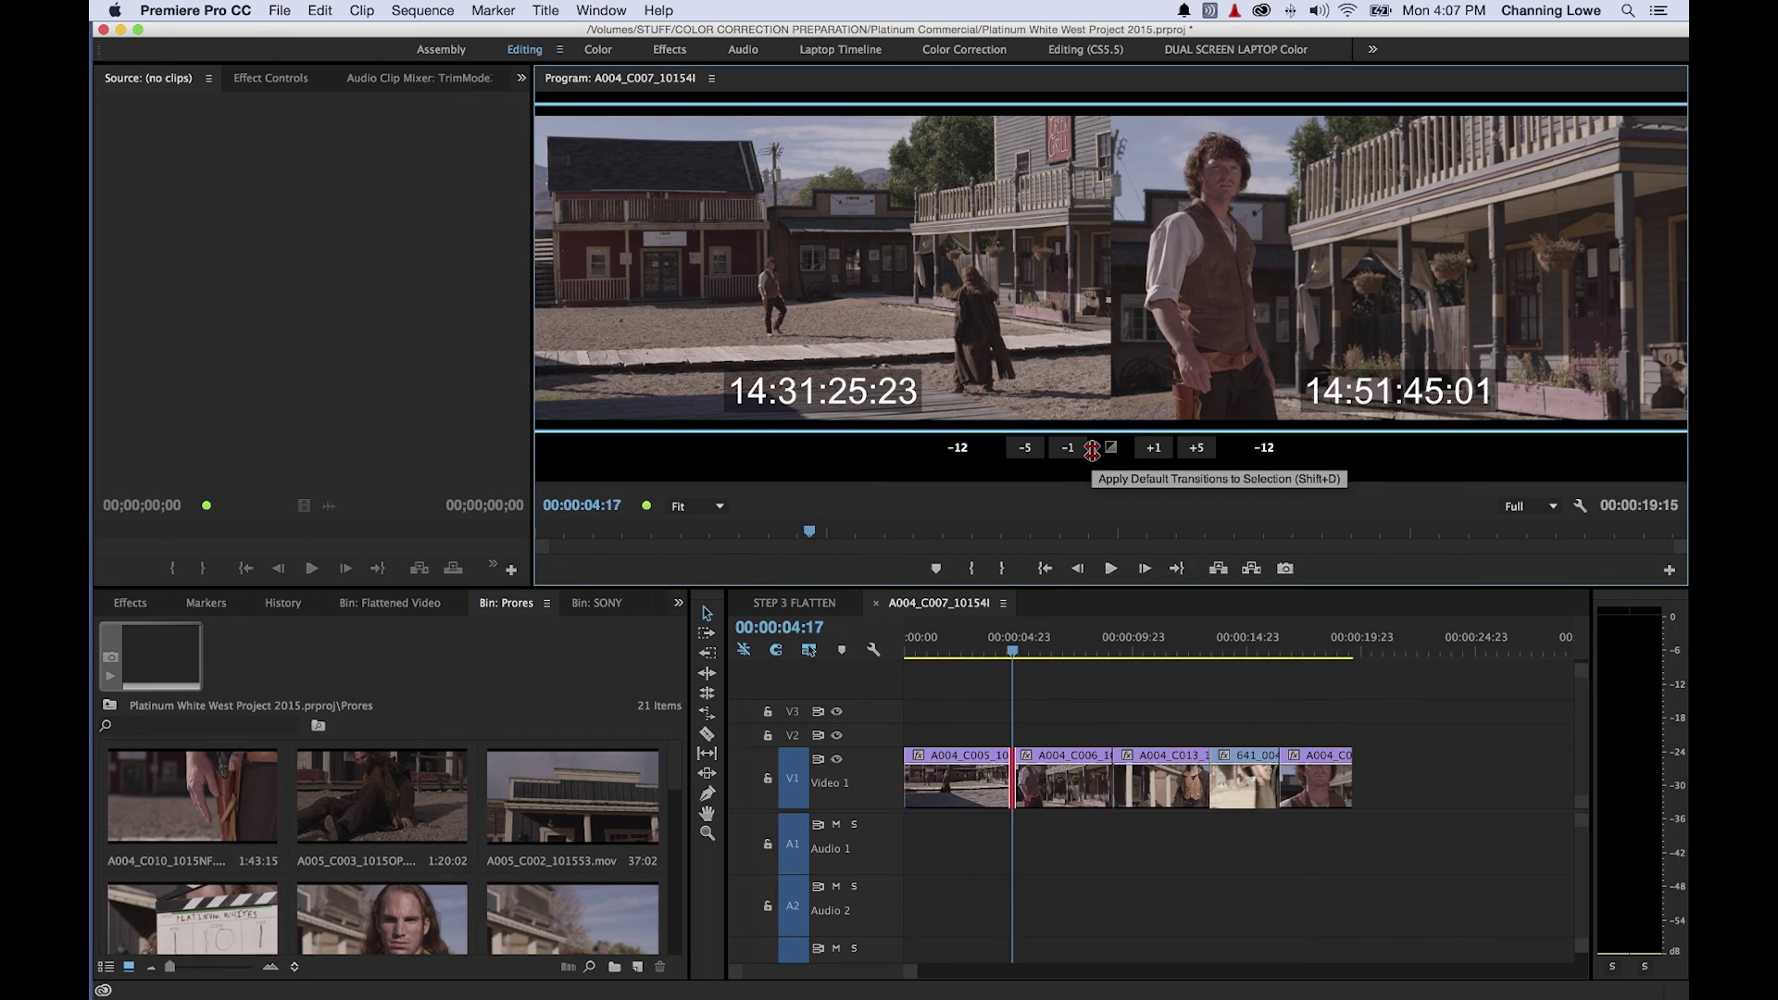
key("alt+Left")
key("alt+Left")
key("alt+Left")
key("alt+Left")
key("alt+Left")
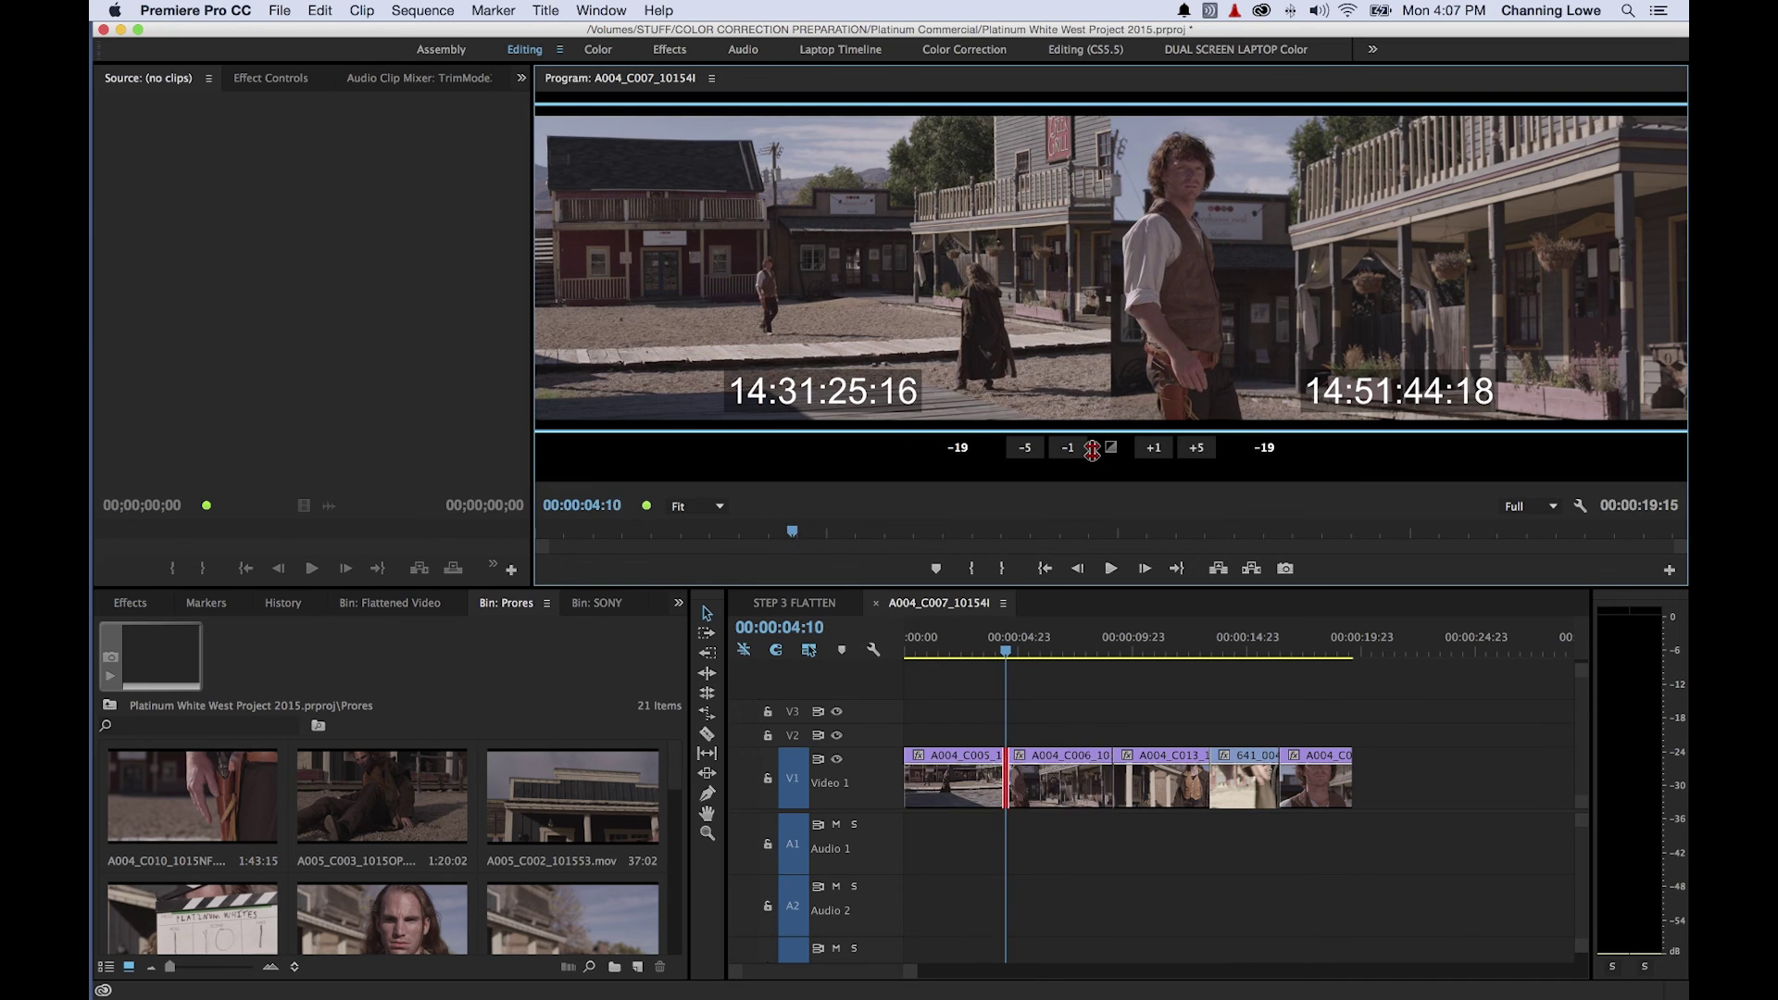
- Roll the first cut 31 frames later in one-frame nudges, and move it 5 frames earlier with one larger nudge
key("alt+Right")
key("alt+Right")
key("alt+Right")
key("alt+Right")
key("alt+Right")
key("alt+Right")
key("alt+Right")
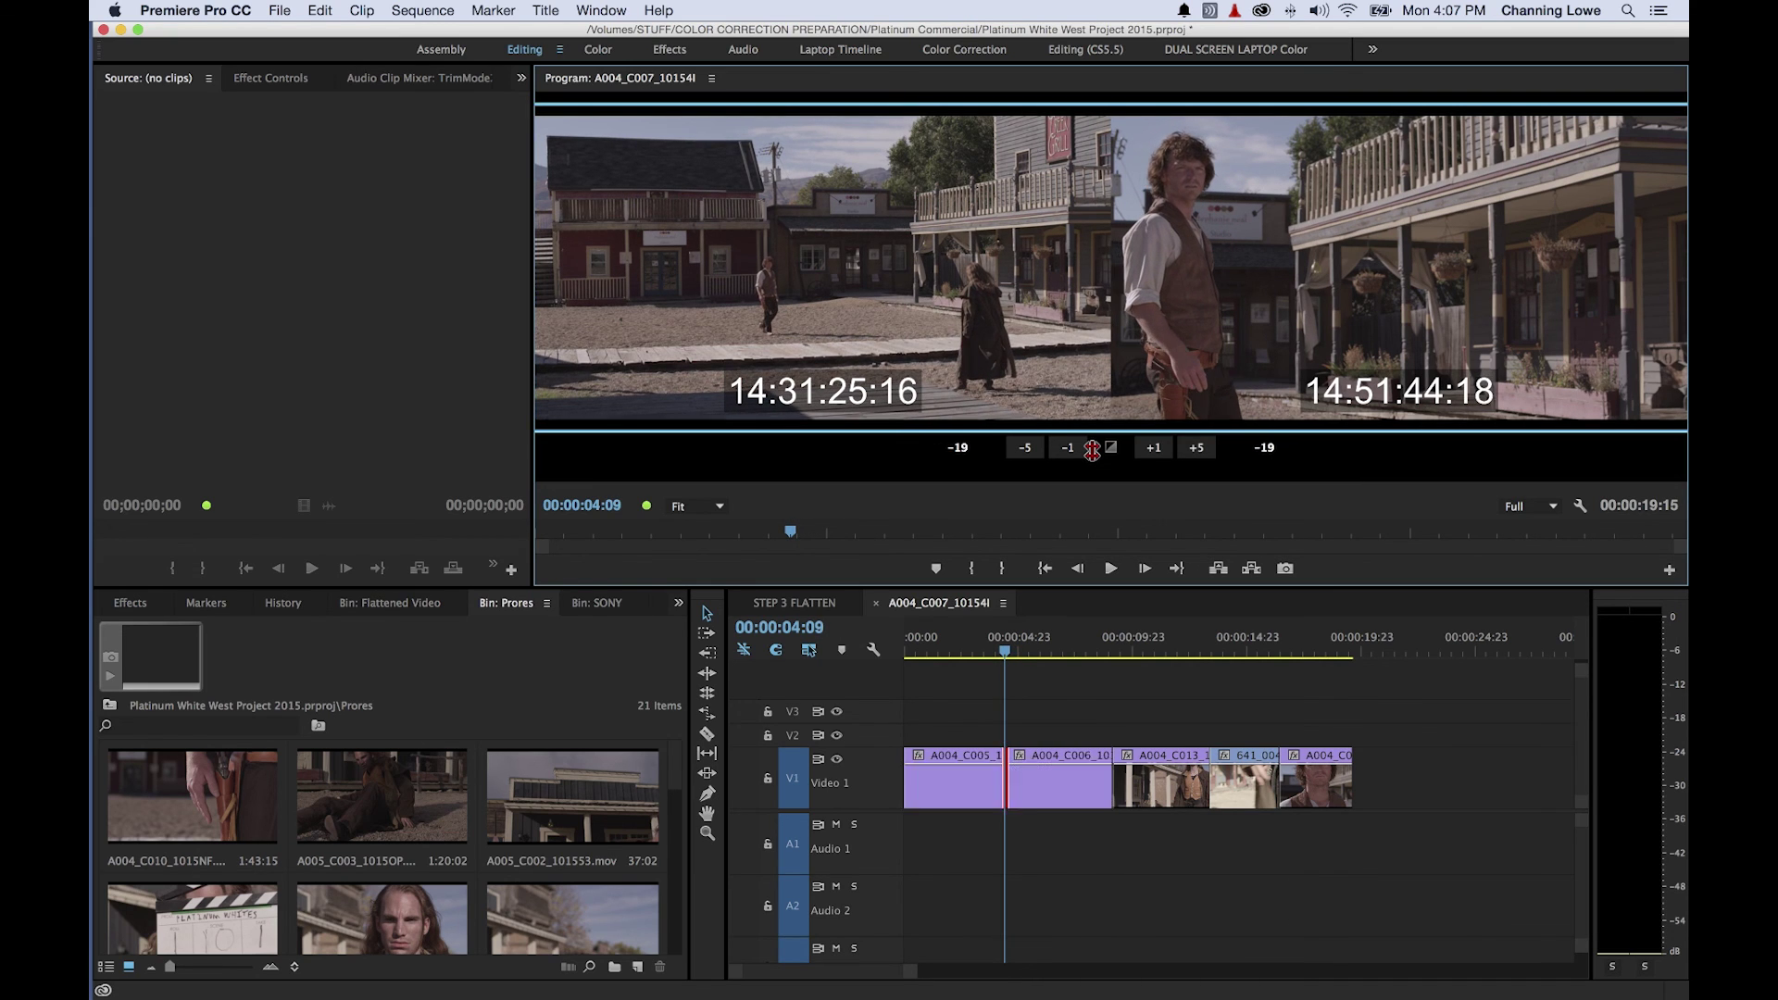
key("alt+Right")
key("alt+Right")
key("alt+Right")
key("alt+Right")
key("alt+Right")
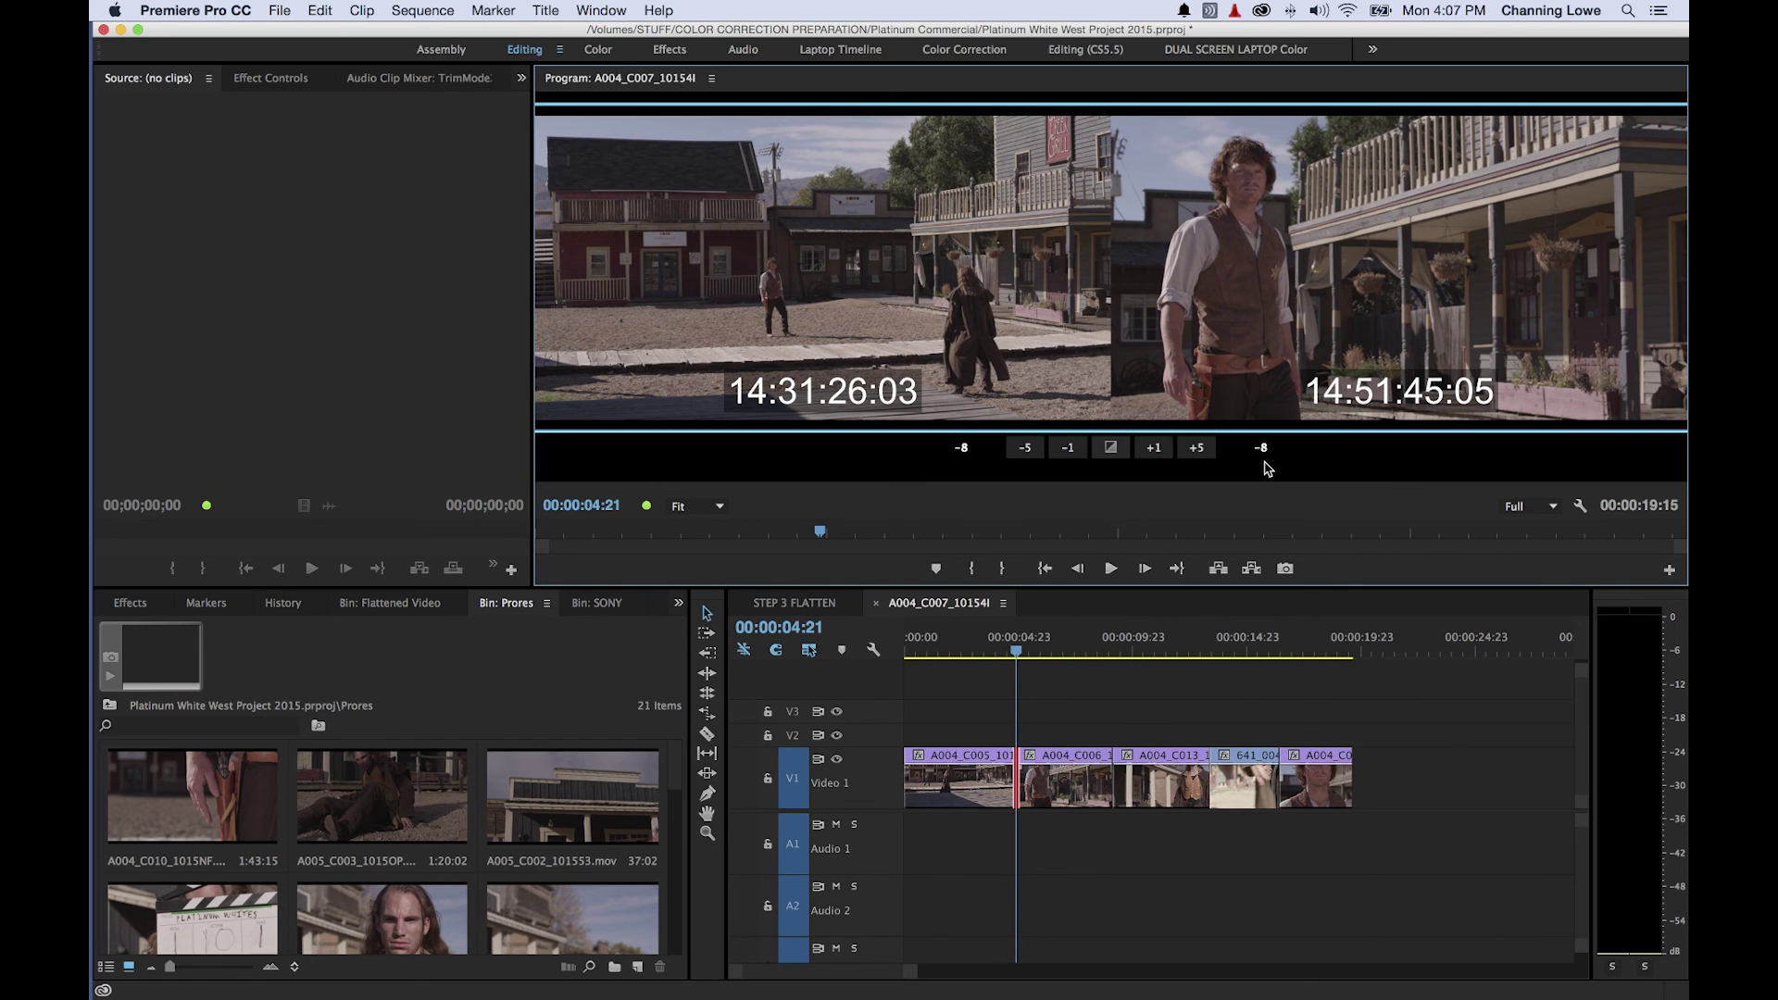
key("alt+Right")
key("alt+Right")
key("alt+Right")
key("alt+Right")
key("alt+Right")
key("alt+Right")
key("alt+Right")
key("alt+Right")
key("alt+Right")
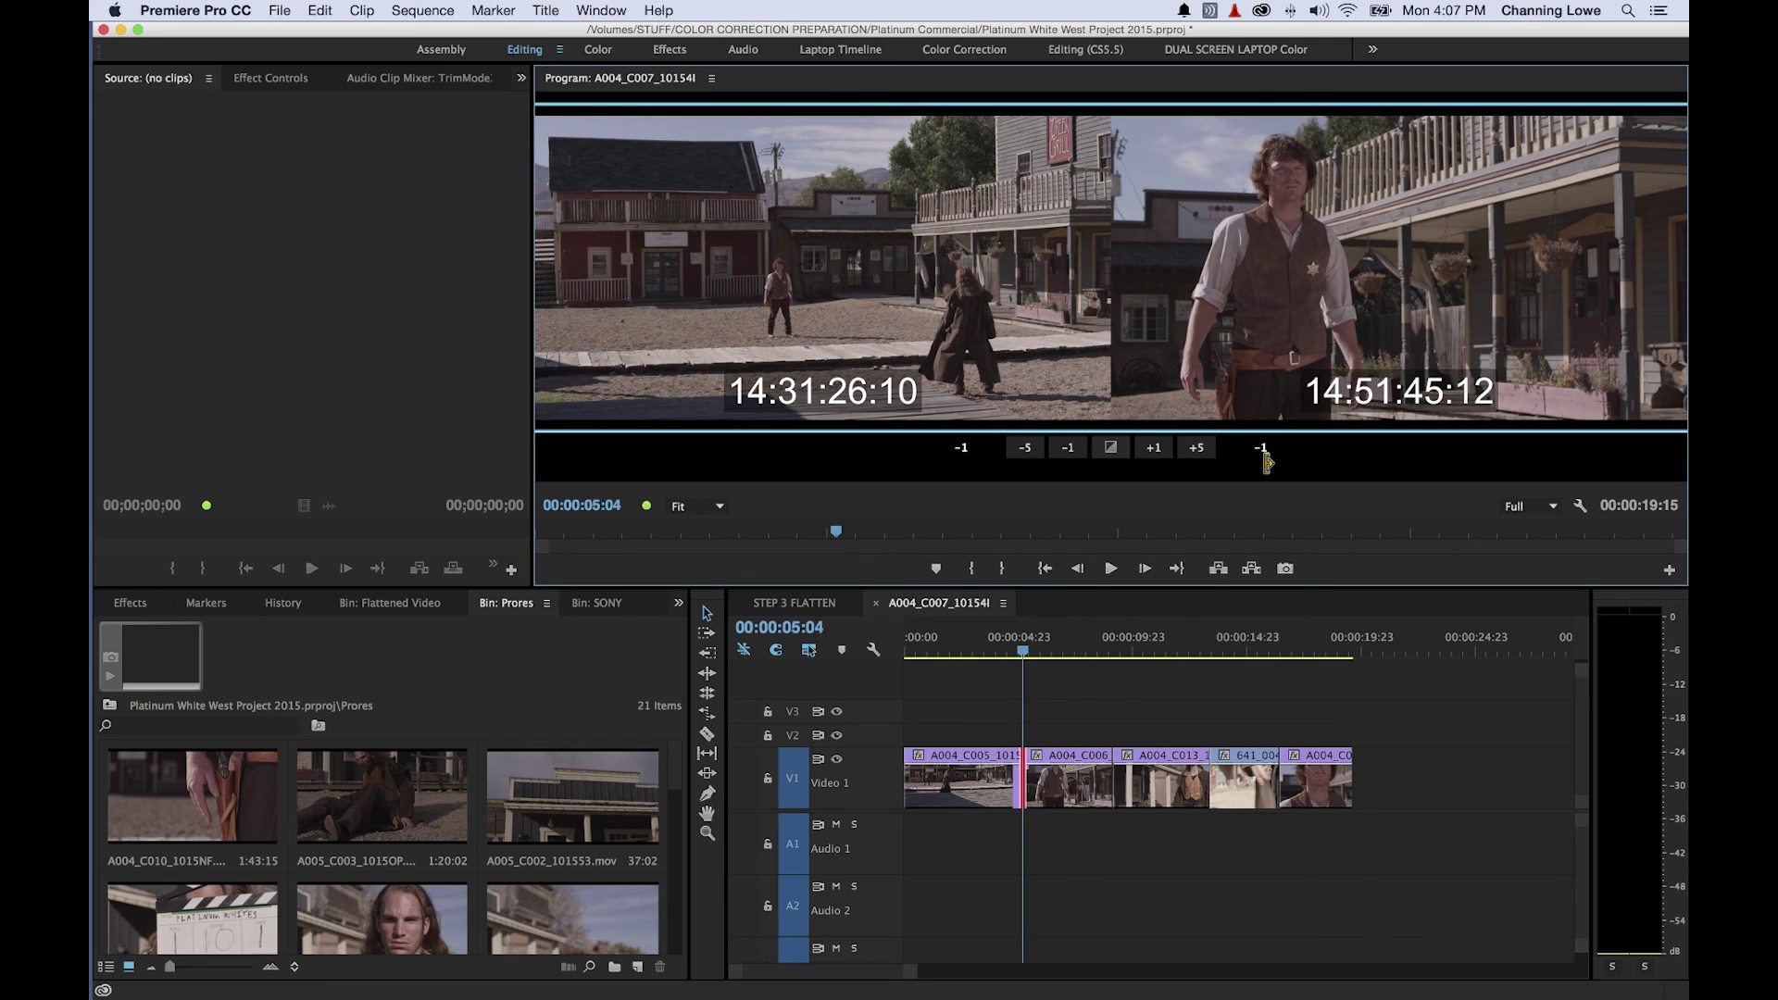
key("alt+Right")
key("alt+Right")
key("alt+Right")
key("alt+Right")
key("alt+Right")
key("alt+Right")
key("alt+Right")
key("alt+Right")
key("alt+Right")
key("alt+Right")
key("alt+Right")
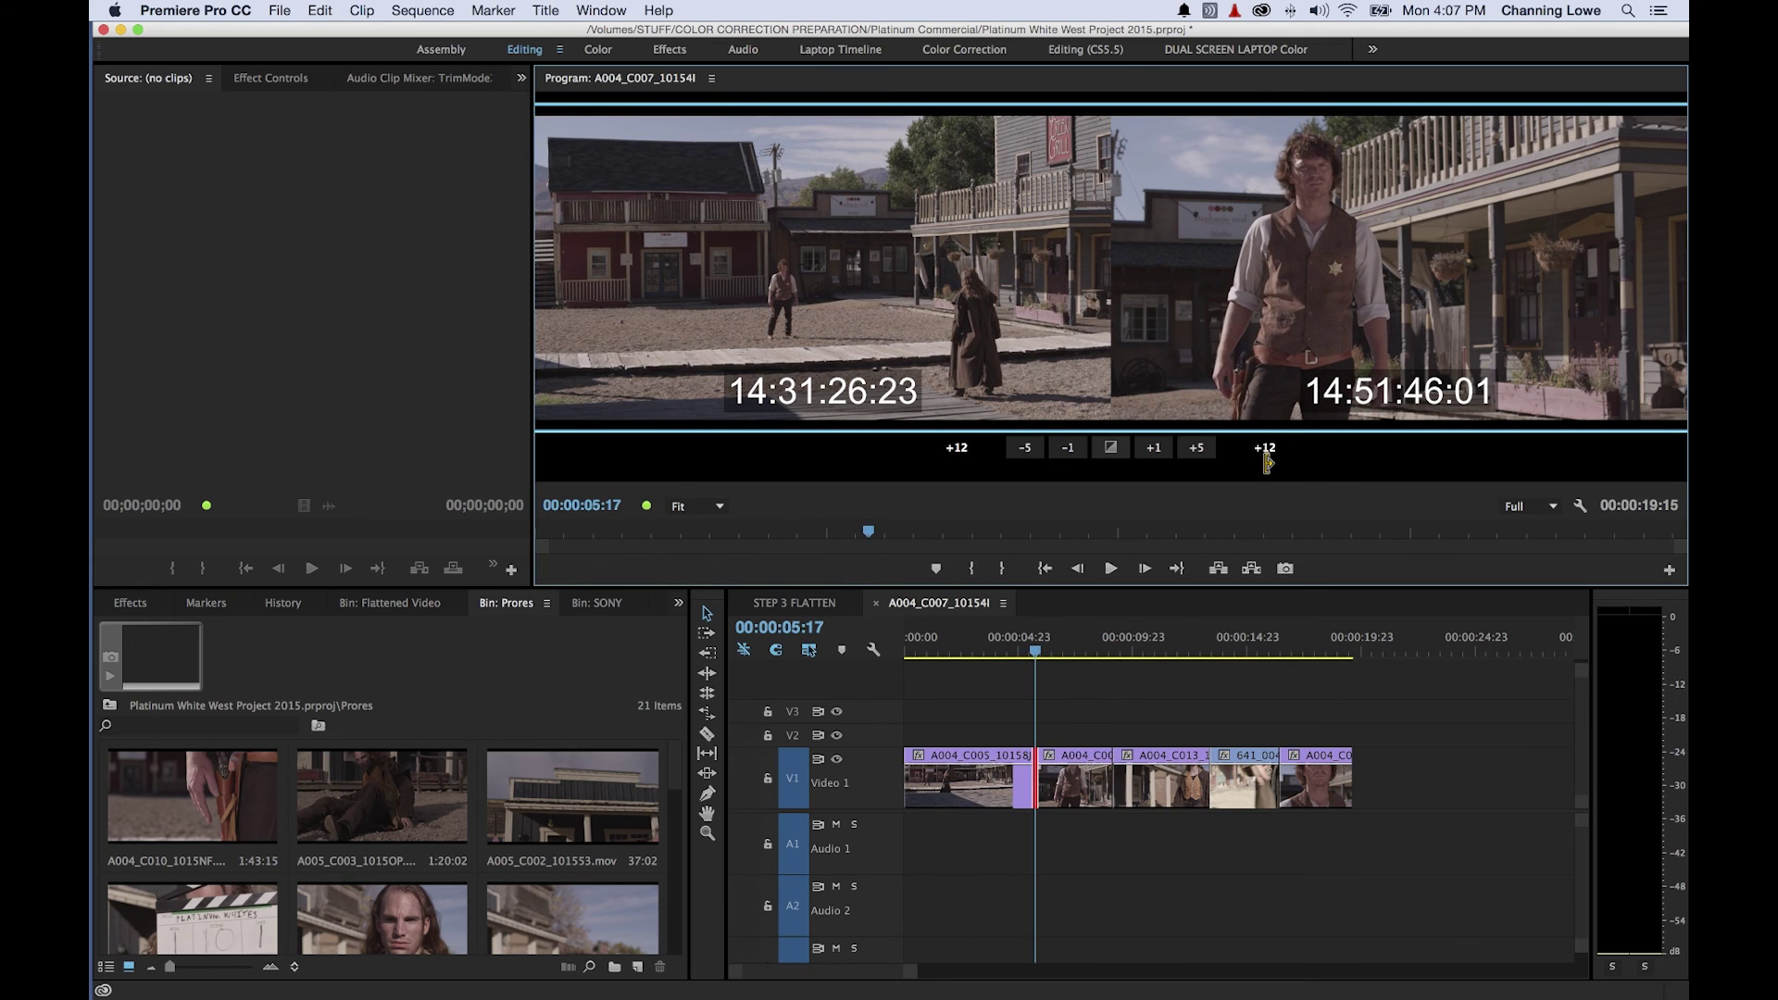
key("alt+shift+Left")
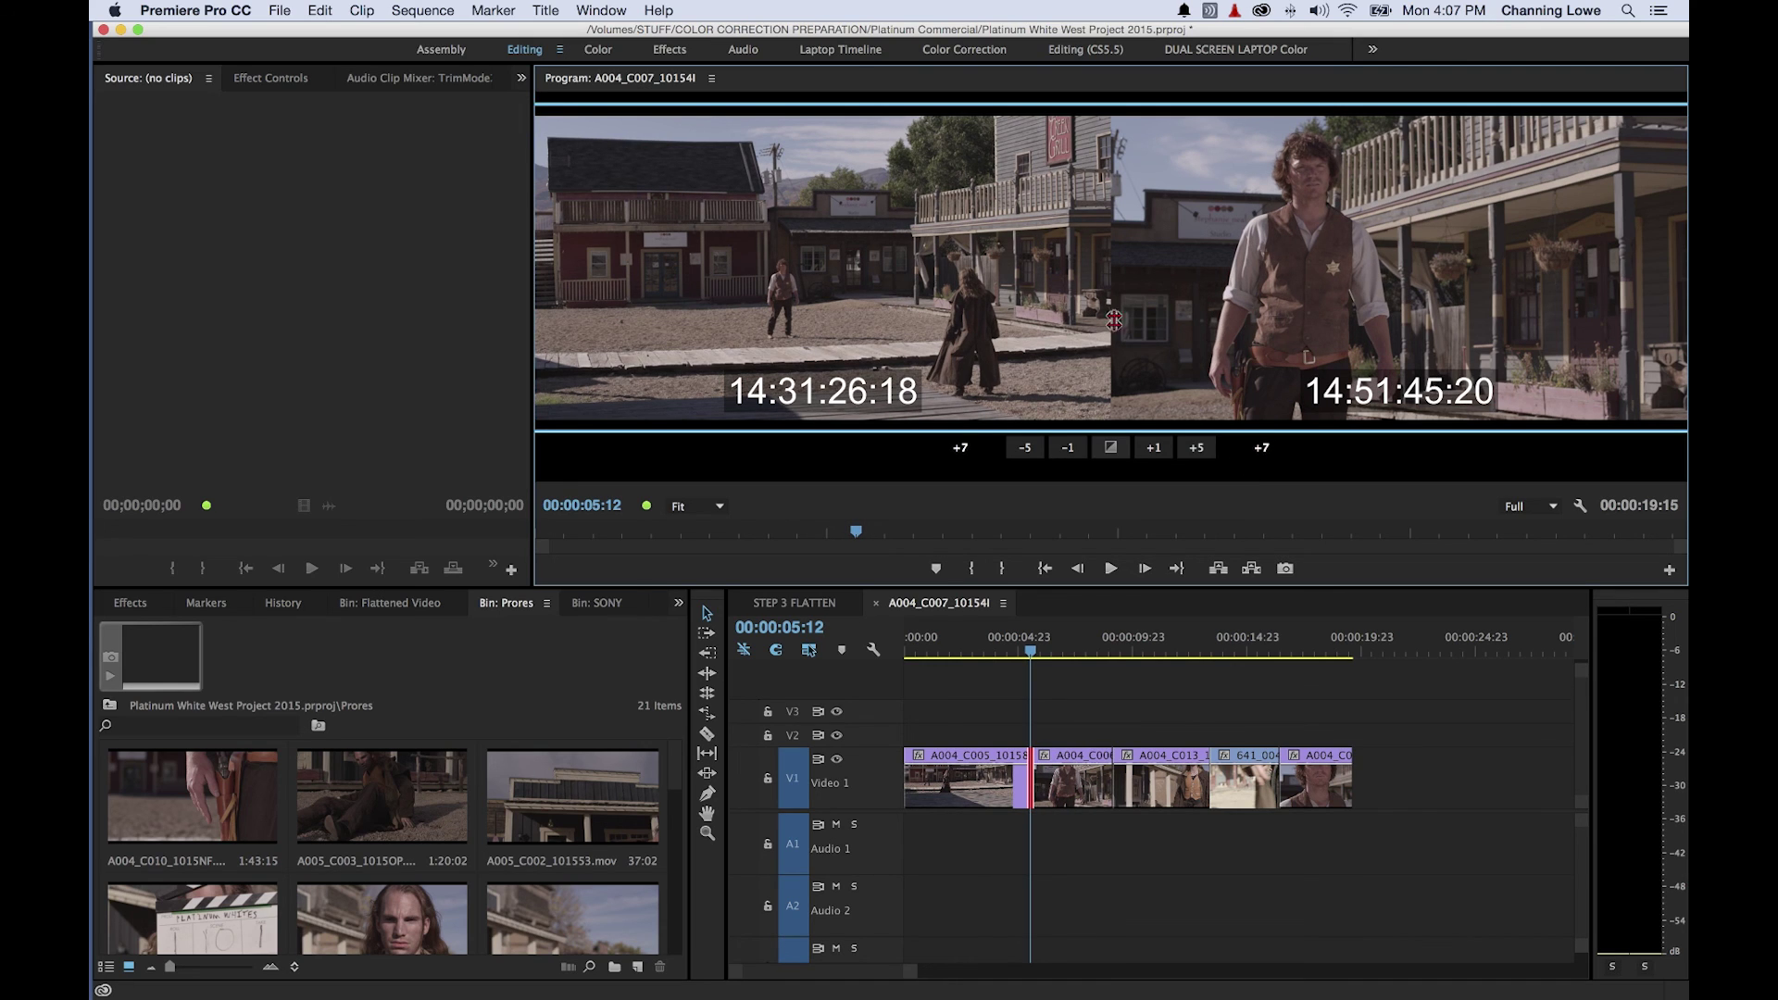
- Select the outgoing side in the trim monitor and ripple-trim the first clip's end about 8 frames shorter, frame by frame
left_click(1077, 278)
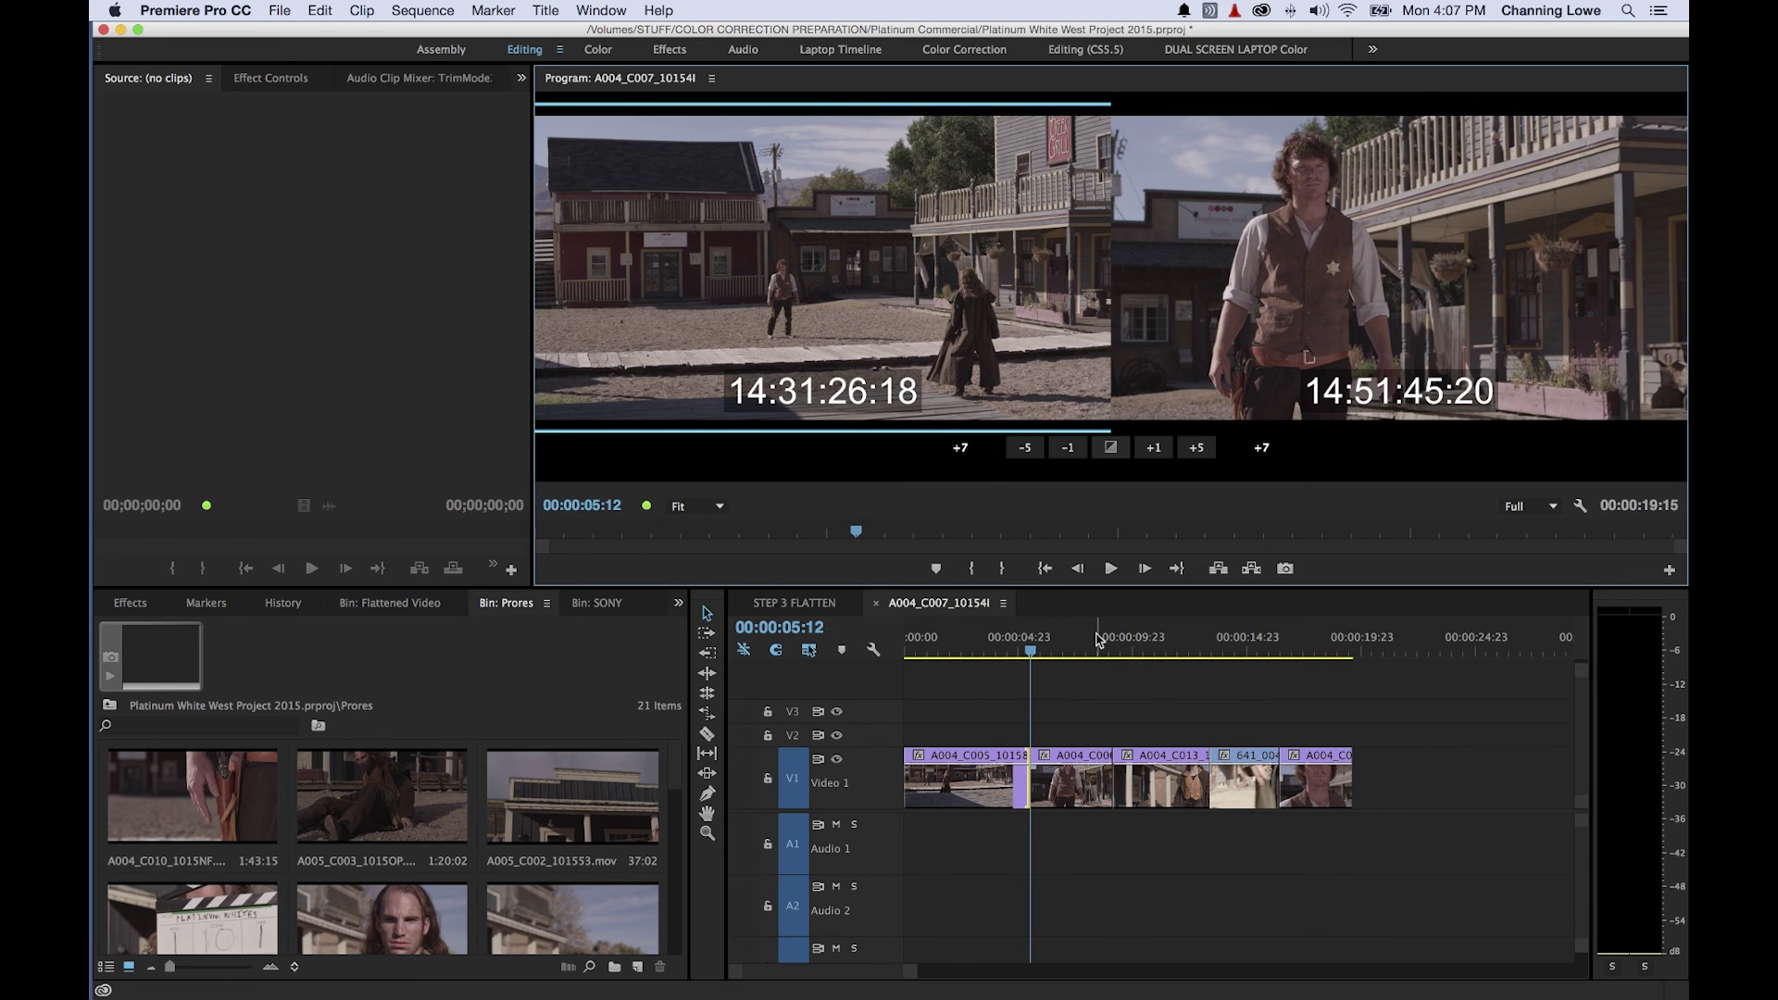
key("alt+Left")
key("alt+Left")
key("alt+Left")
key("alt+Left")
key("alt+Left")
key("alt+Left")
key("alt+Left")
key("alt+Left")
key("alt+Left")
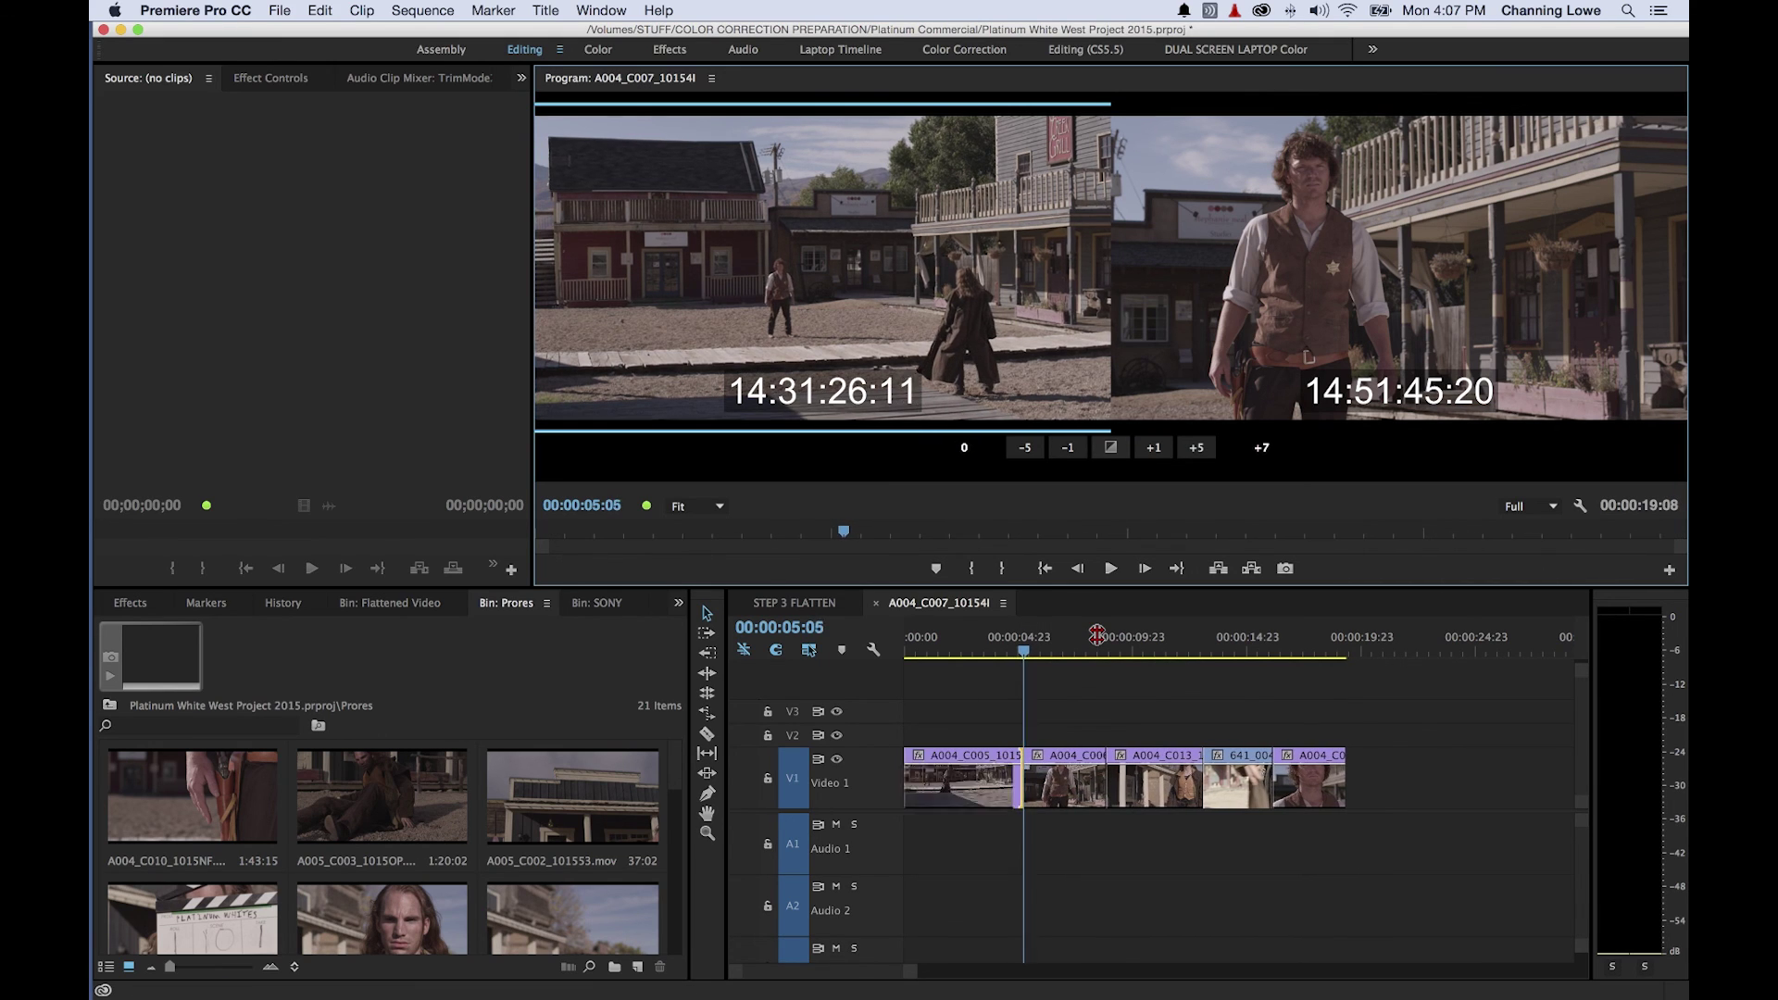
- Ripple-trim the end of the first clip longer, frame by frame, to an outgoing shift of +8
key("alt+Right")
key("alt+Right")
key("alt+Right")
key("alt+Right")
key("alt+Right")
key("alt+Right")
key("alt+Right")
key("alt+Right")
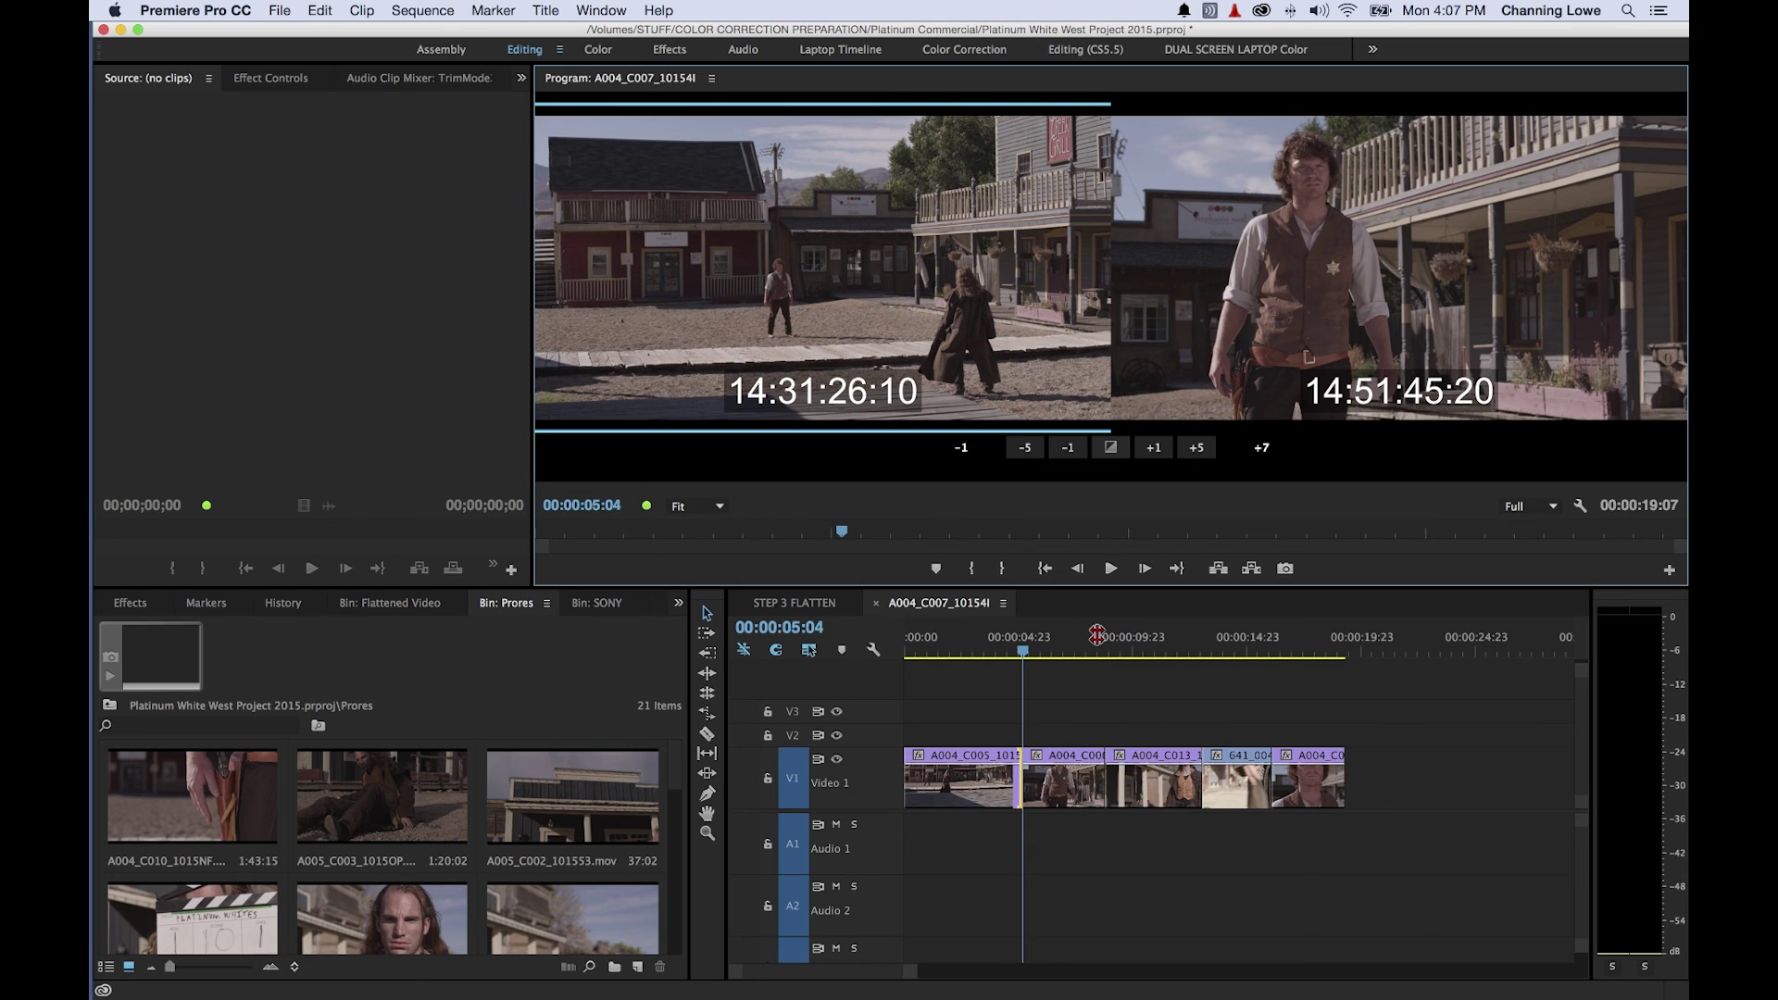
key("alt+Right")
key("alt+Right")
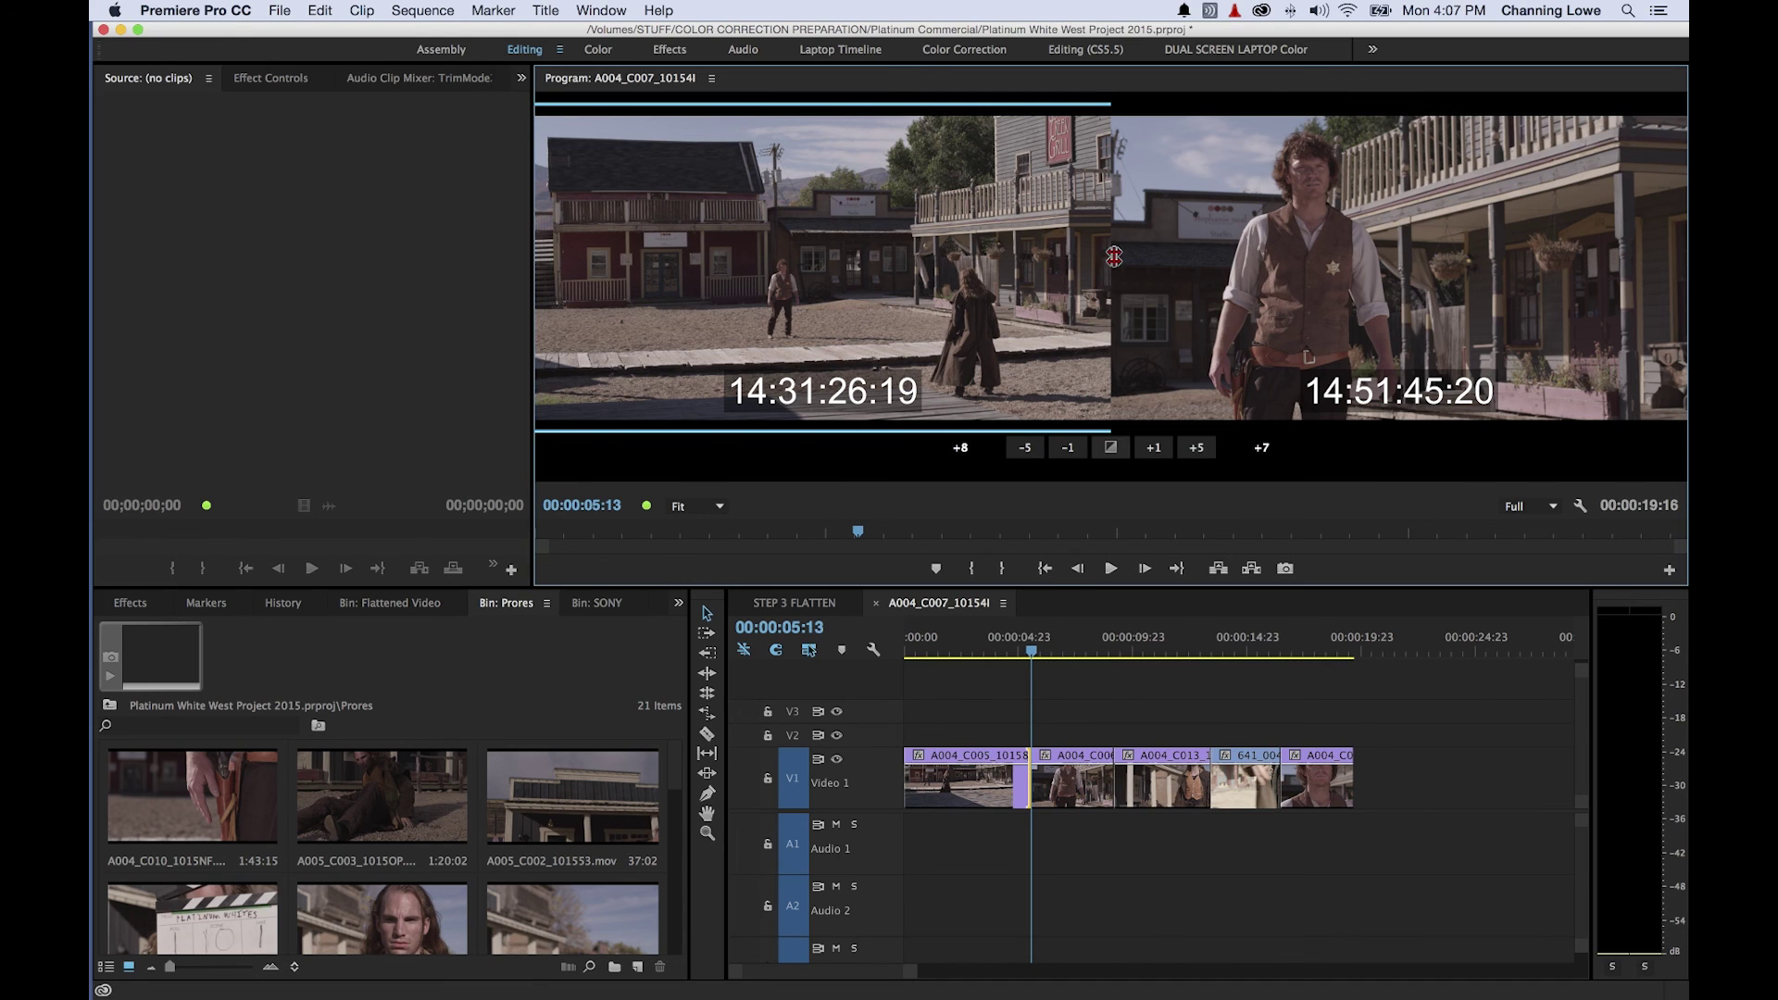
- Select the rolling edit in the trim monitor and roll the first cut 35 frames earlier in five-frame nudges
left_click(1112, 264)
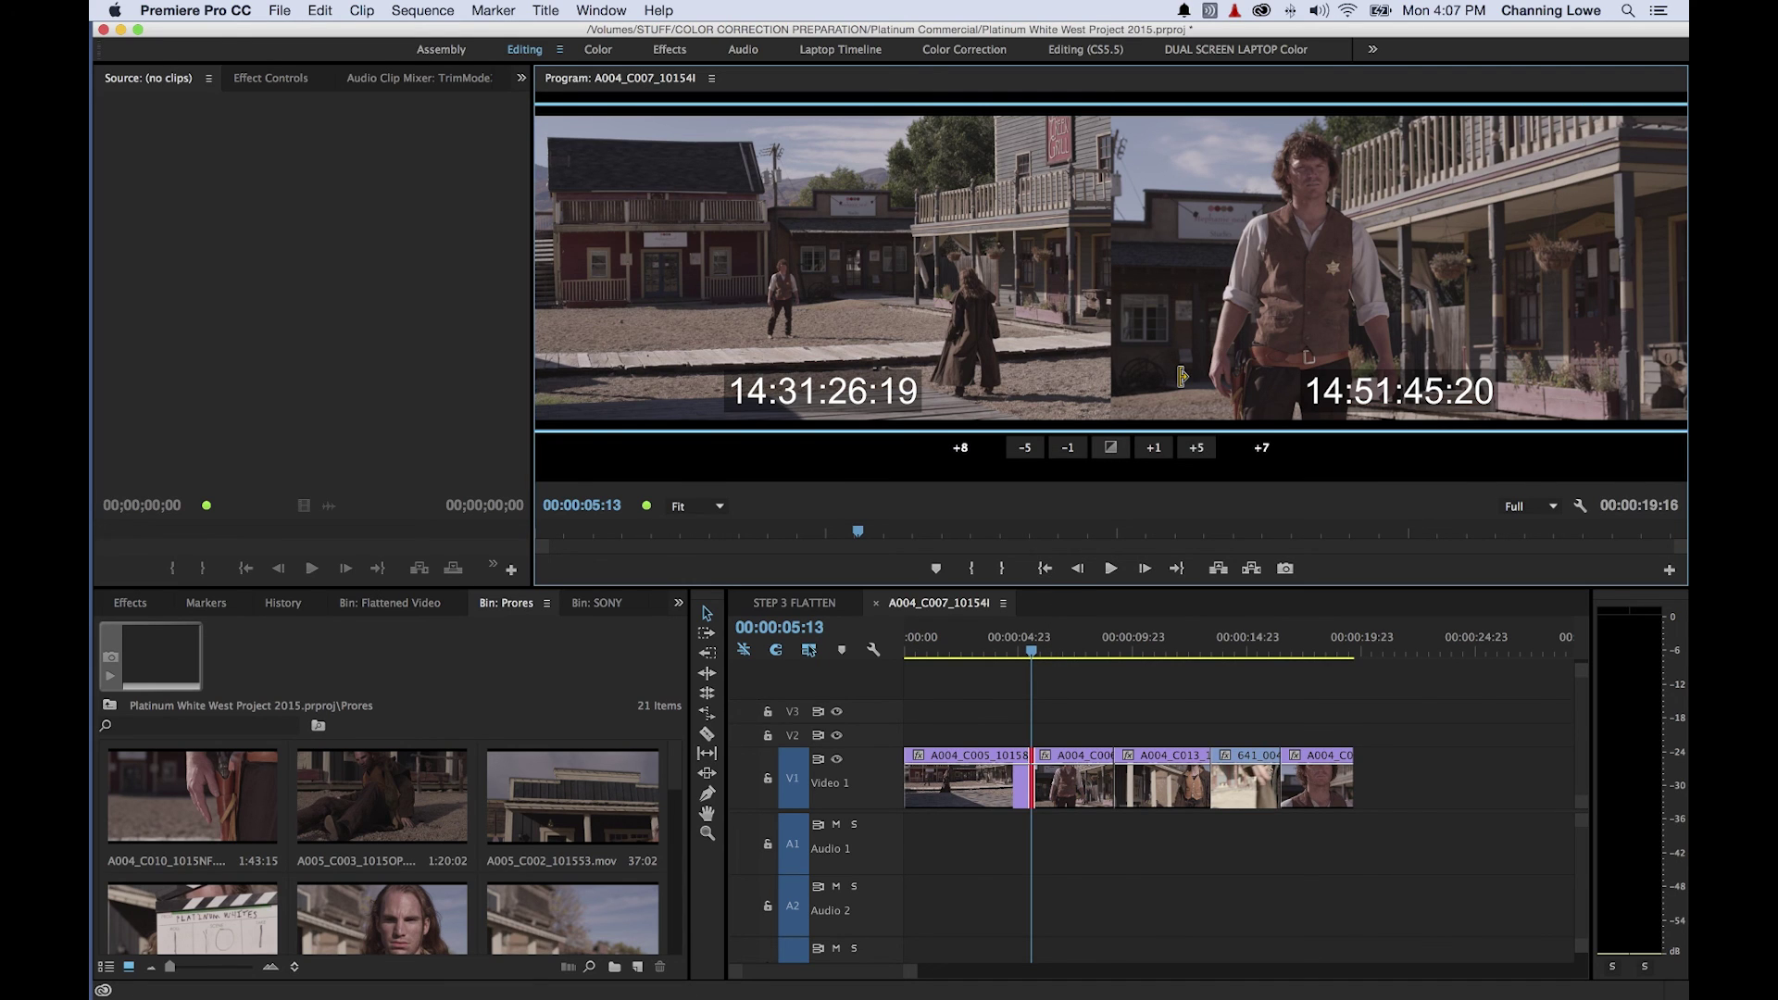
key("alt+shift+Left")
key("alt+shift+Left")
key("alt+shift+Left")
key("alt+shift+Left")
key("alt+shift+Left")
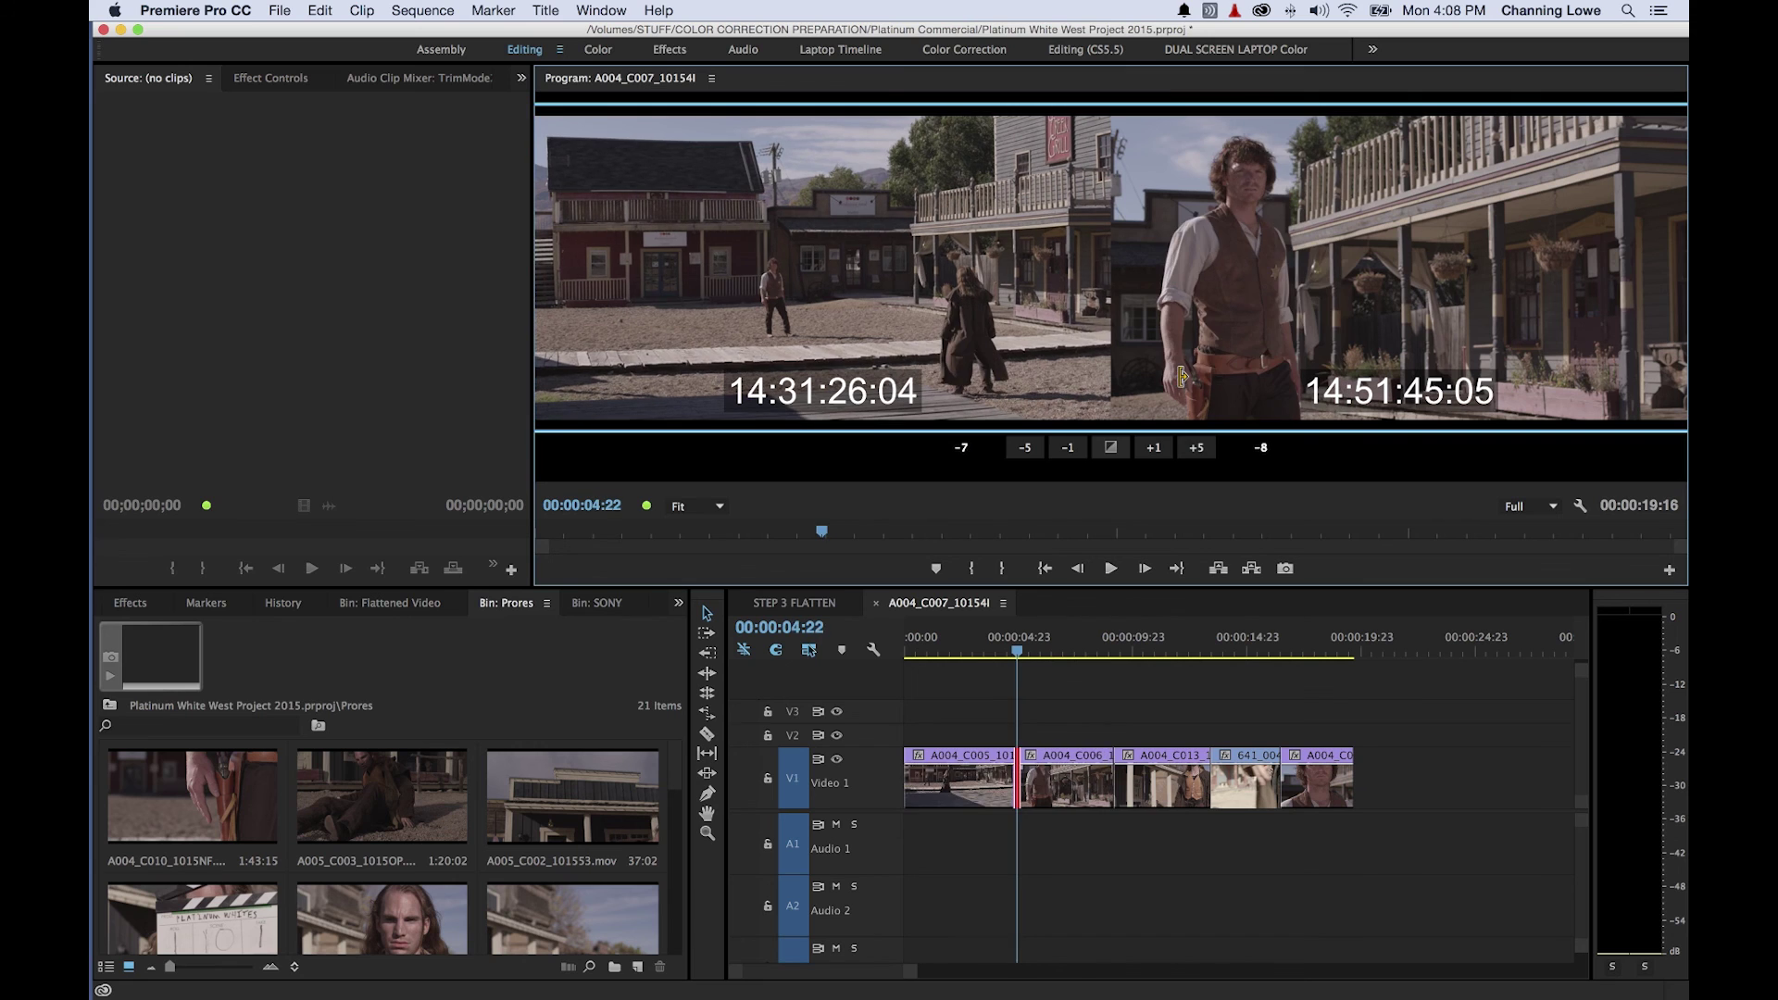
key("alt+shift+Left")
key("alt+shift+Left")
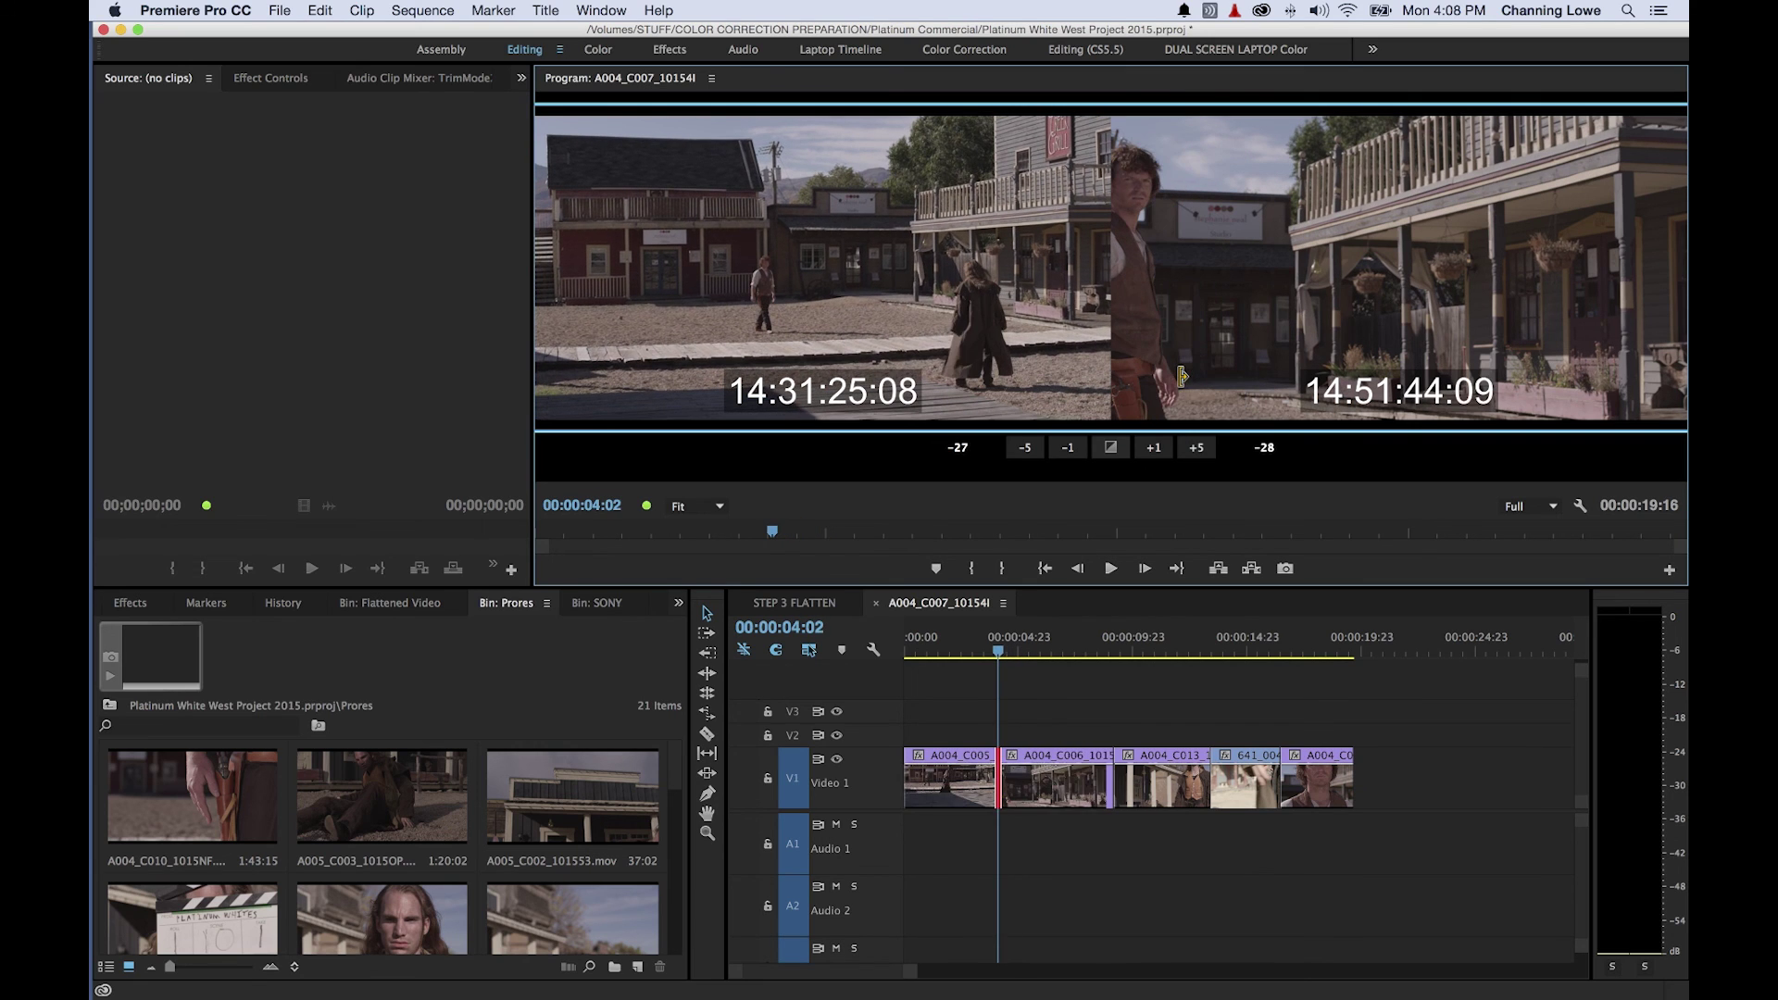
- Roll the first cut 25 frames later and back 15 frames earlier in five-frame nudges
key("alt+shift+Right")
key("alt+shift+Right")
key("alt+shift+Right")
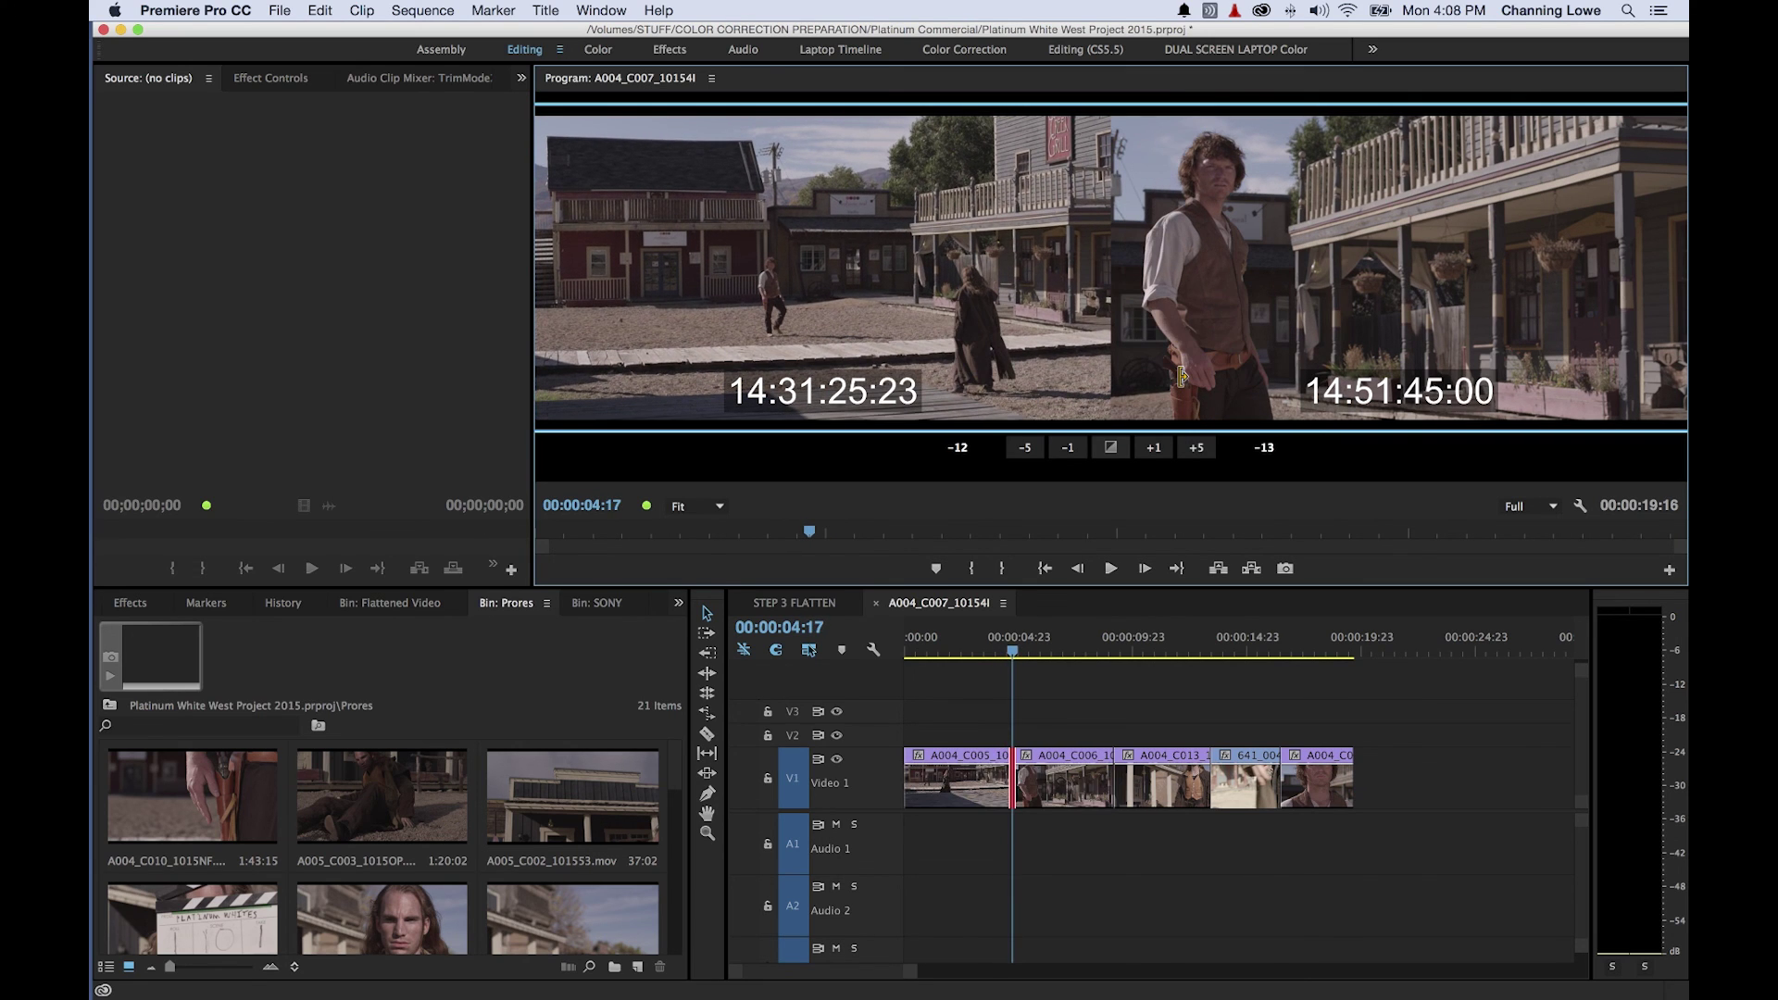
key("alt+shift+Right")
key("alt+shift+Right")
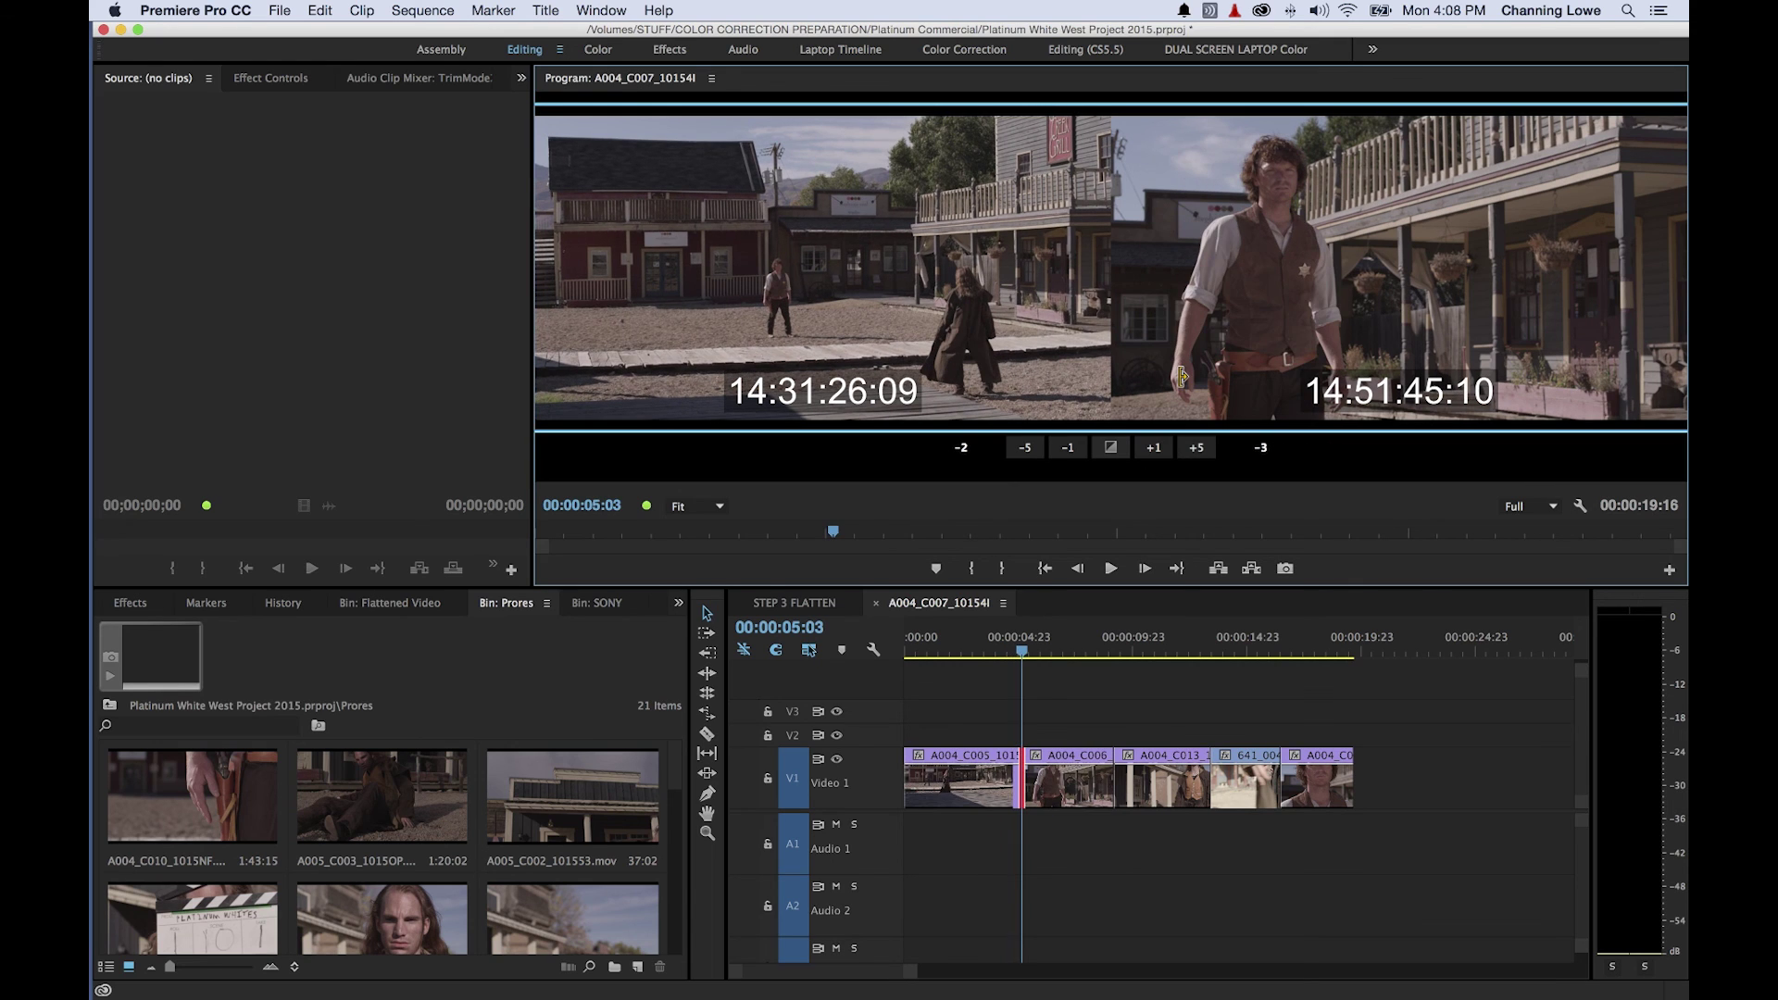
key("alt+shift+Left")
key("alt+shift+Left")
key("alt+shift+Left")
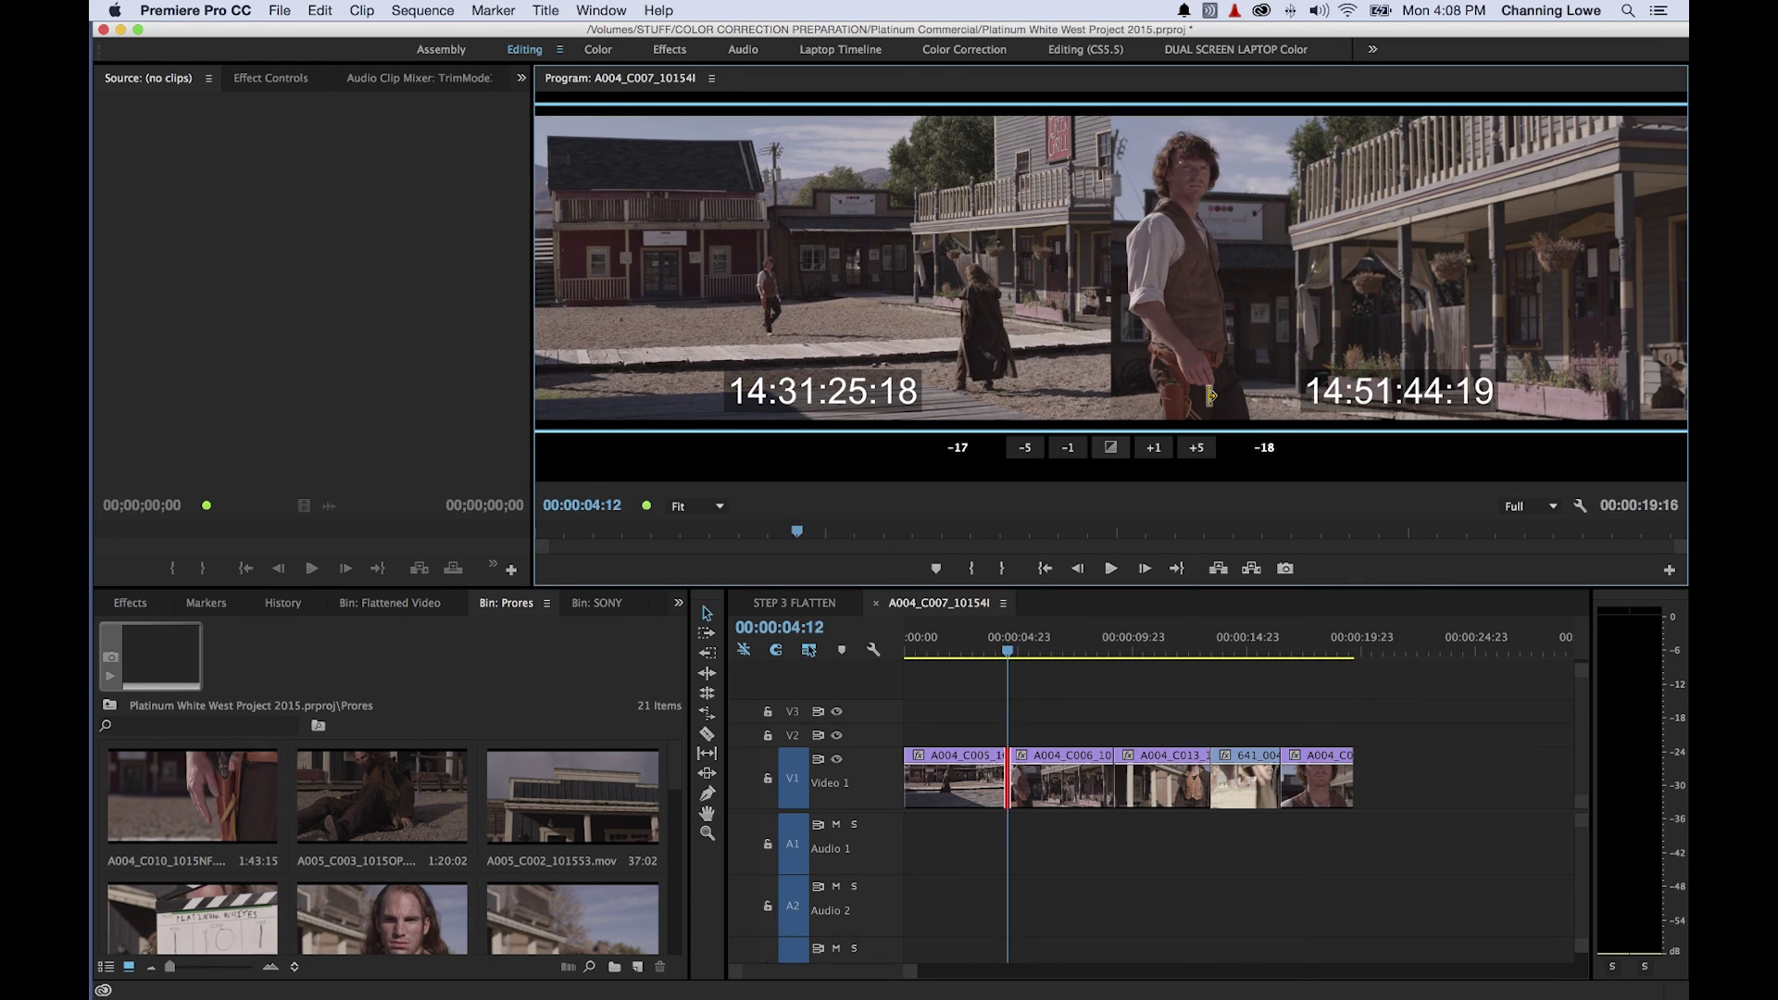